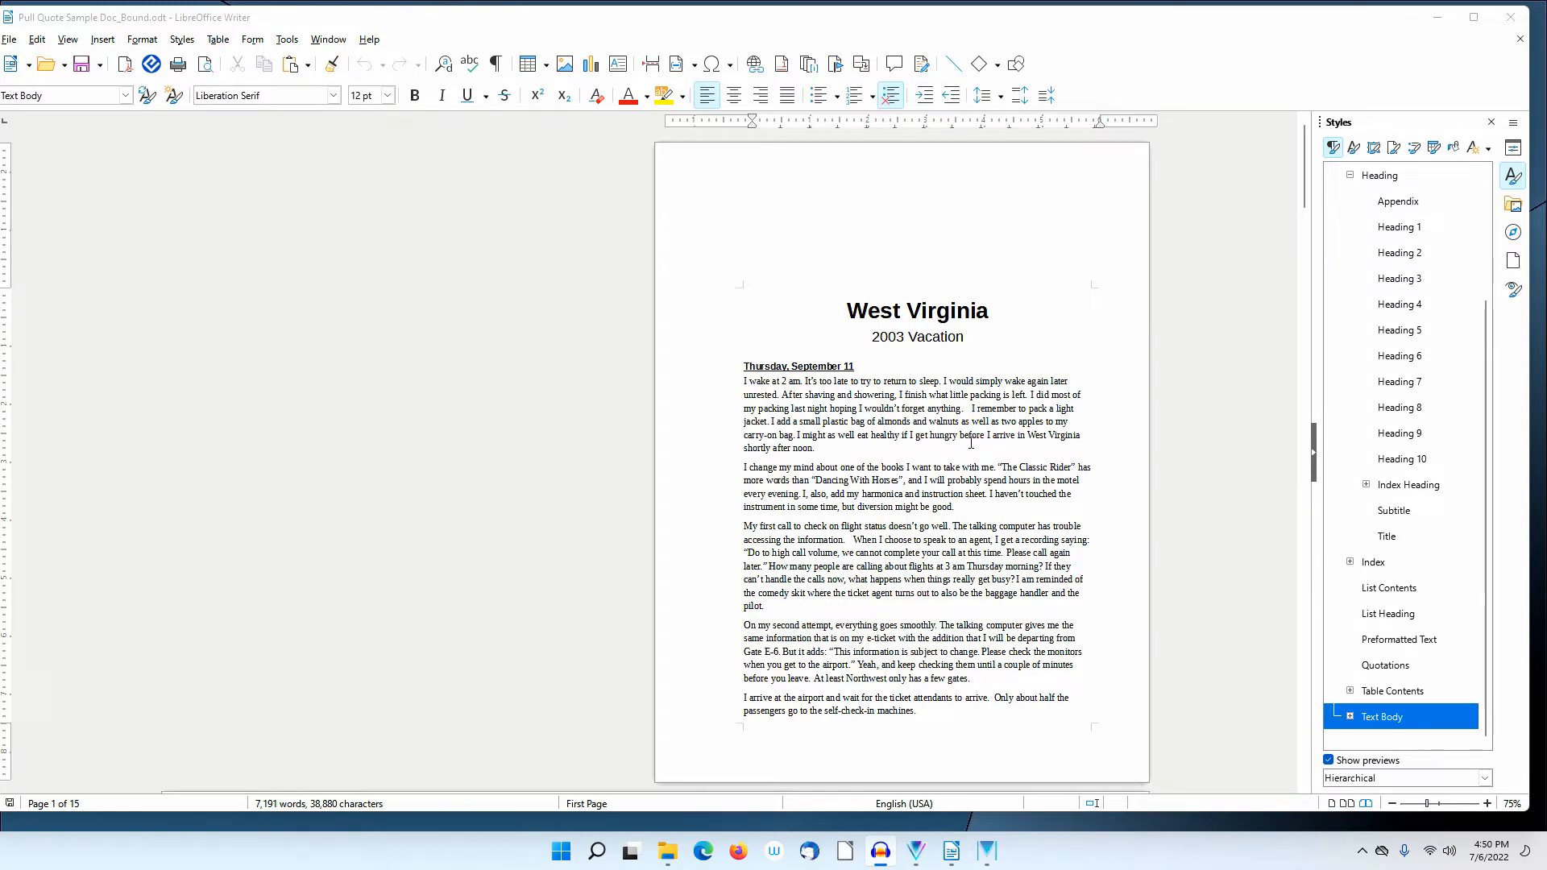
{"action": "scroll", "coordinate": [971, 443], "scroll_direction": "down", "scroll_amount": 5}
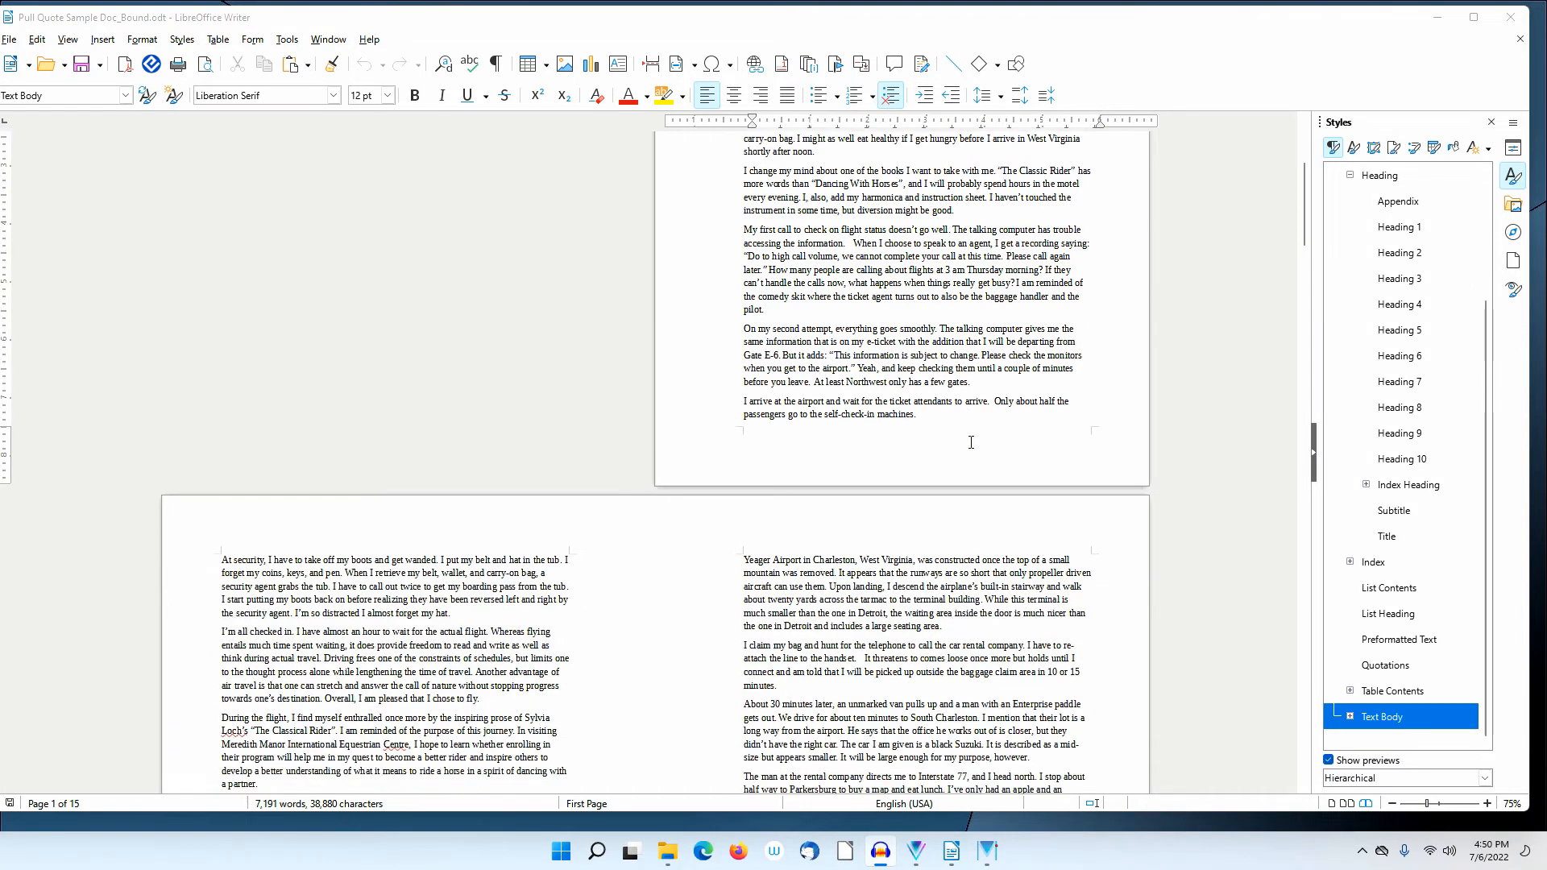
{"action": "scroll", "coordinate": [971, 442], "scroll_direction": "down", "scroll_amount": 4}
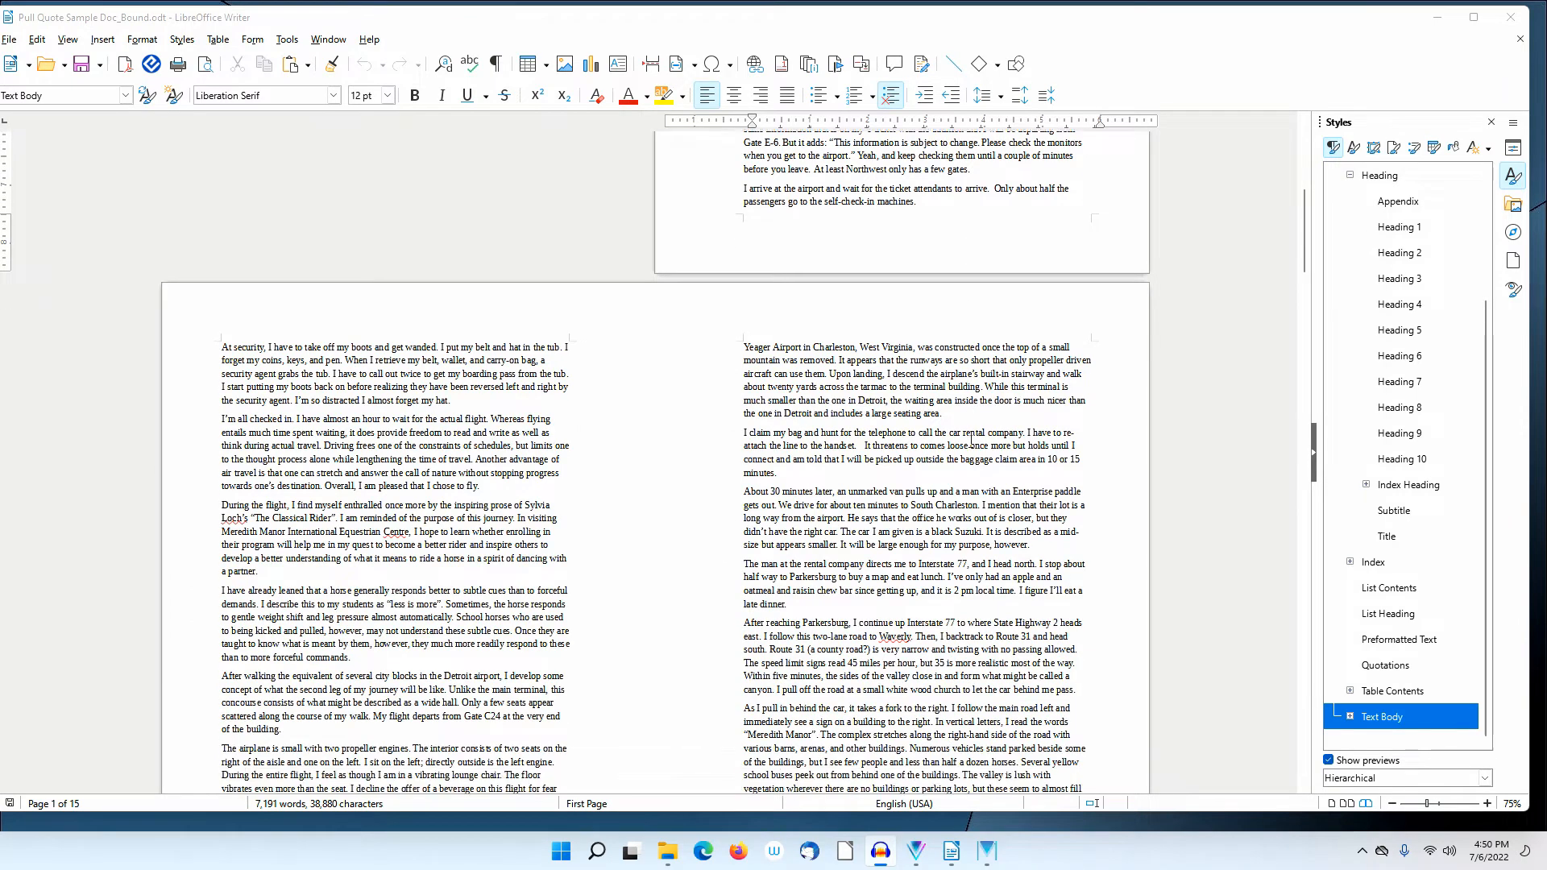
{"action": "scroll", "coordinate": [971, 442], "scroll_direction": "down", "scroll_amount": 1}
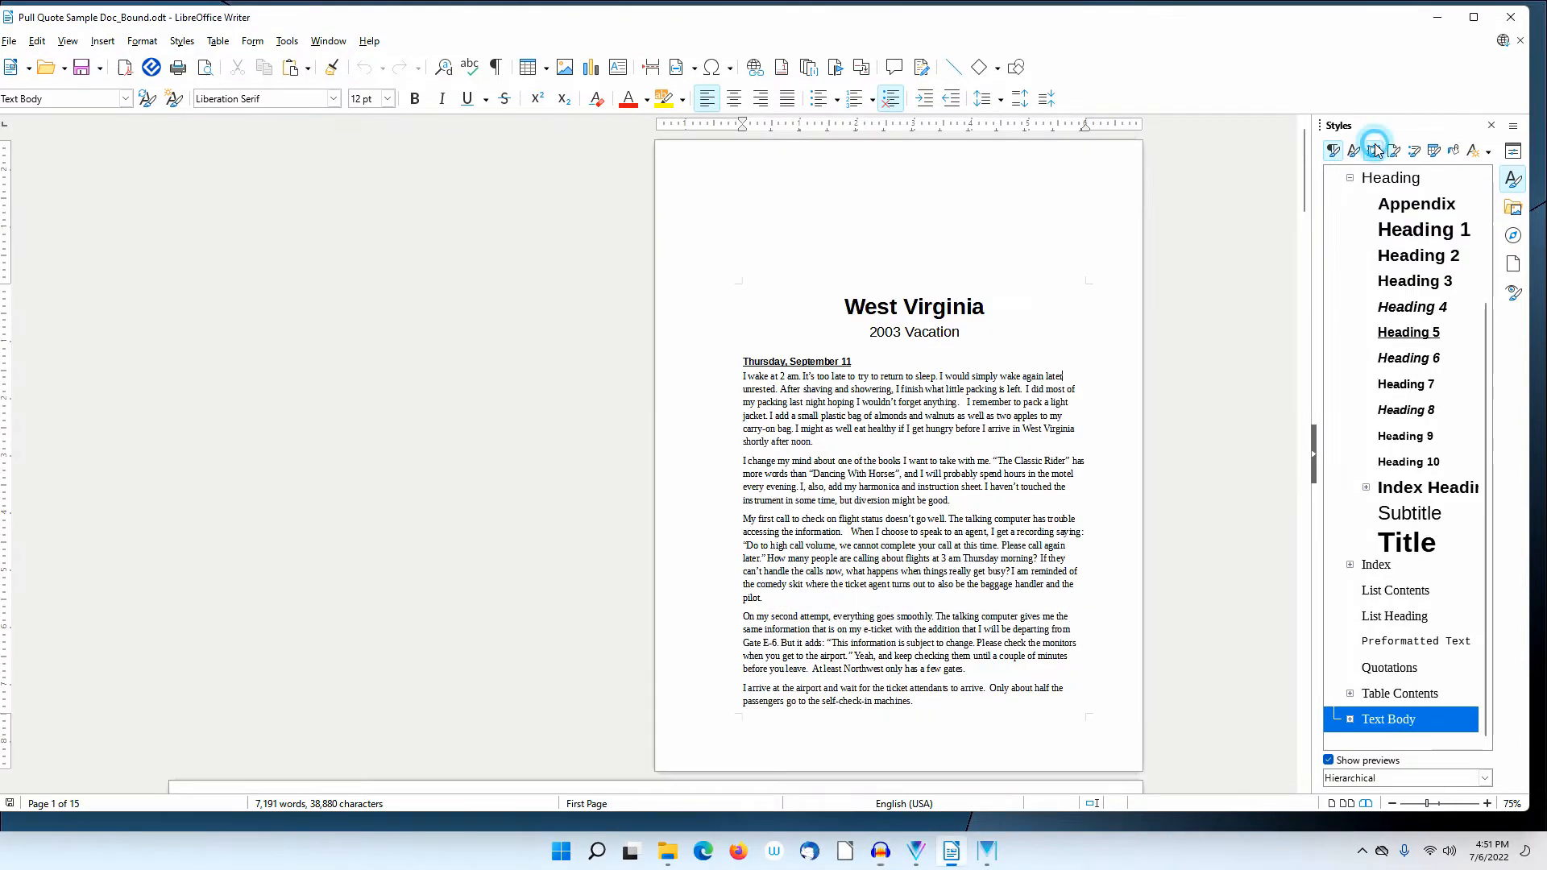
{"action": "left_click", "coordinate": [1375, 149]}
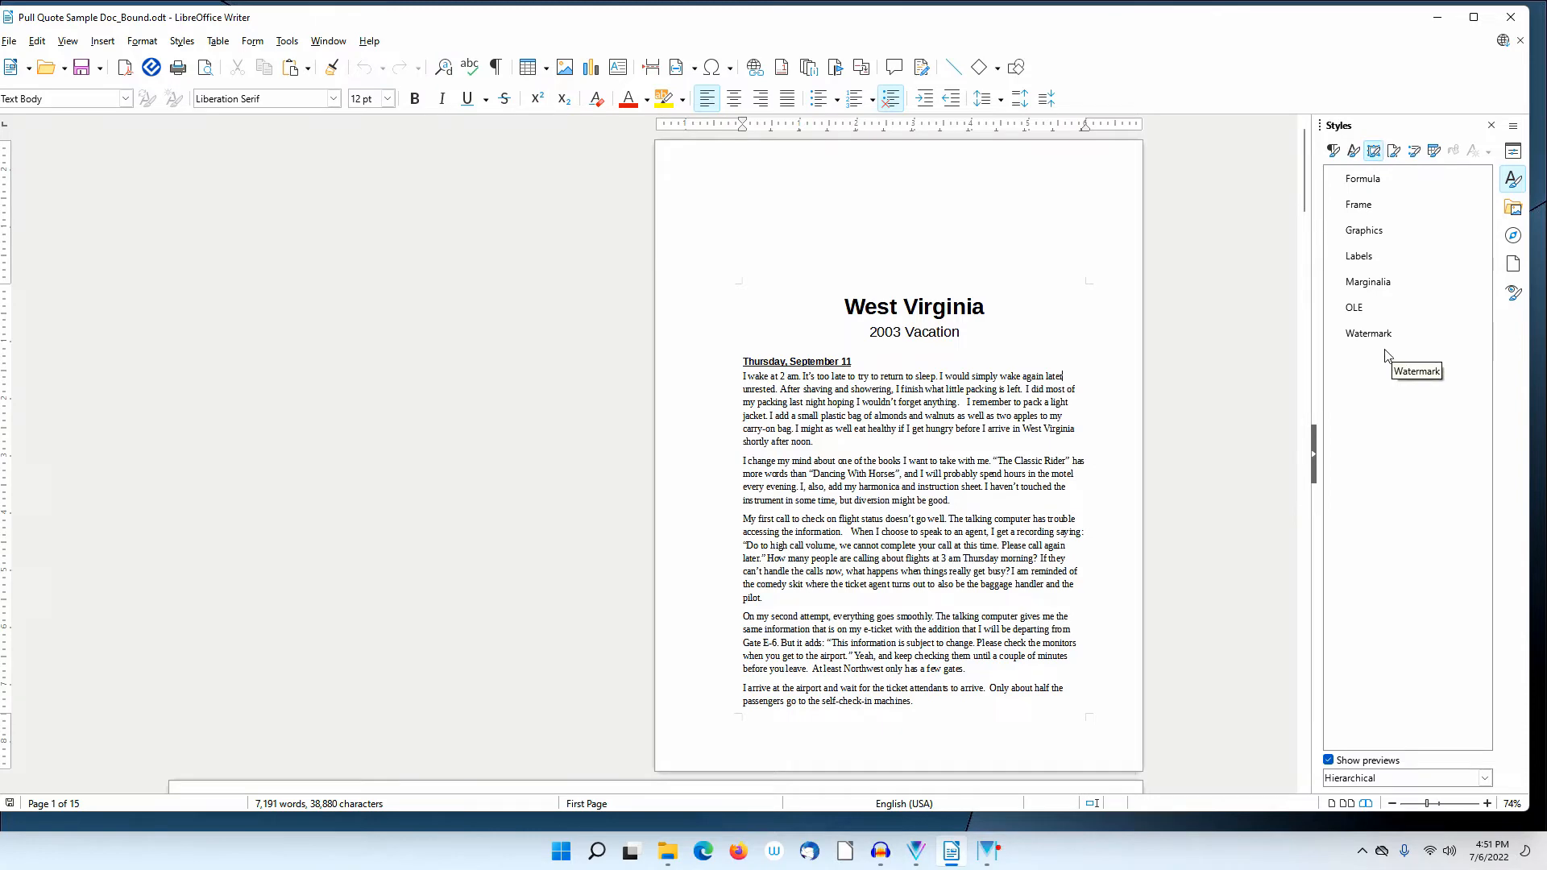
{"action": "left_click", "coordinate": [1074, 349]}
{"action": "scroll", "coordinate": [1075, 348], "scroll_direction": "down", "scroll_amount": 15}
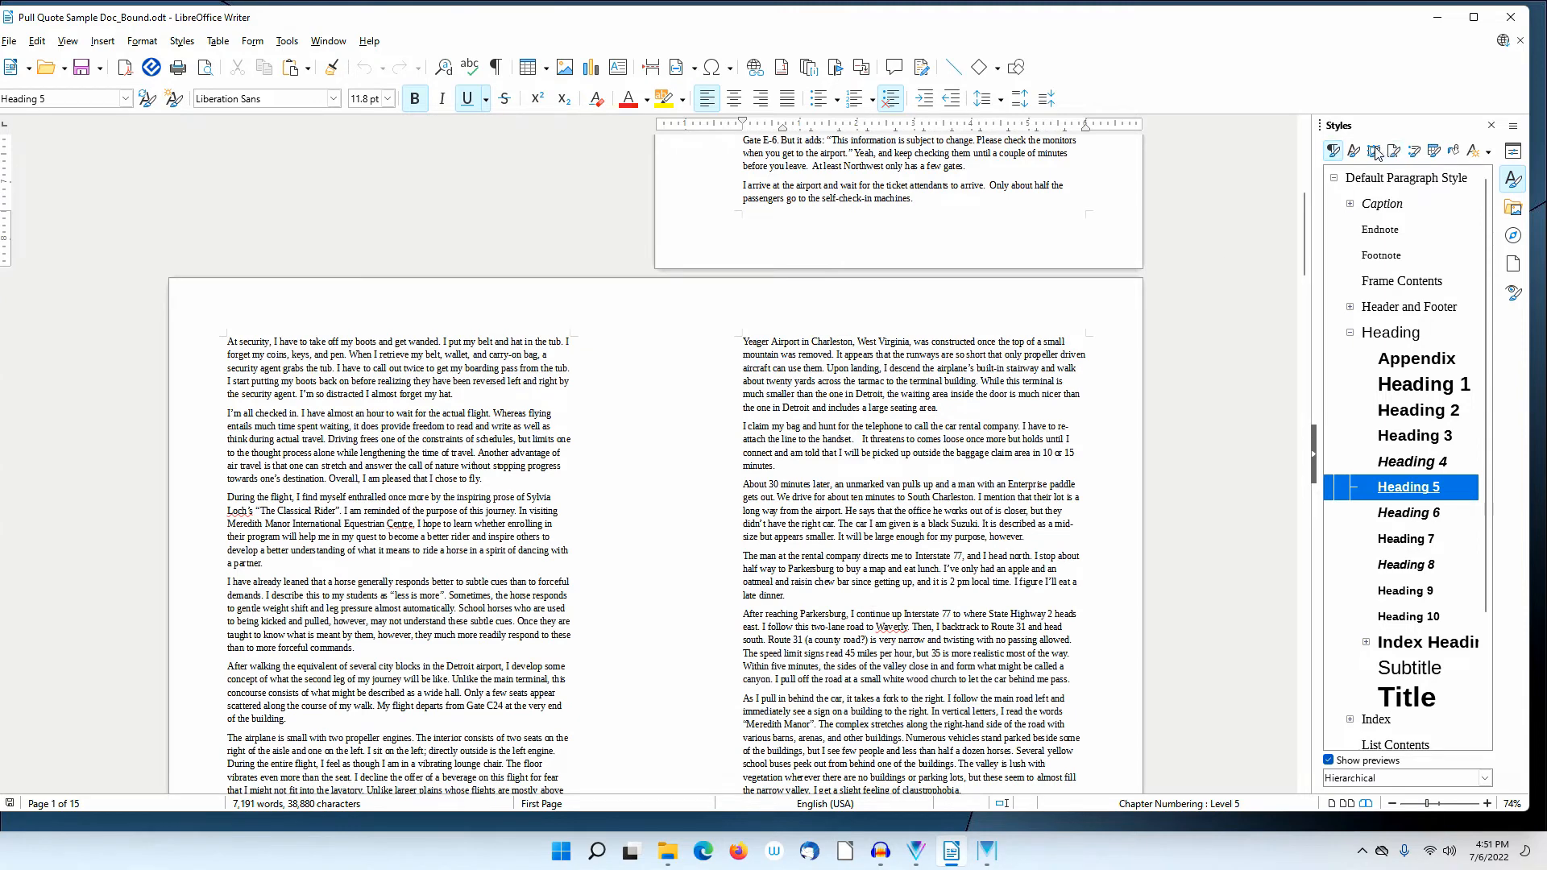
Create a new frame style named "_Pull Quote Right" that inherits from - None -
{"action": "left_click", "coordinate": [1374, 151]}
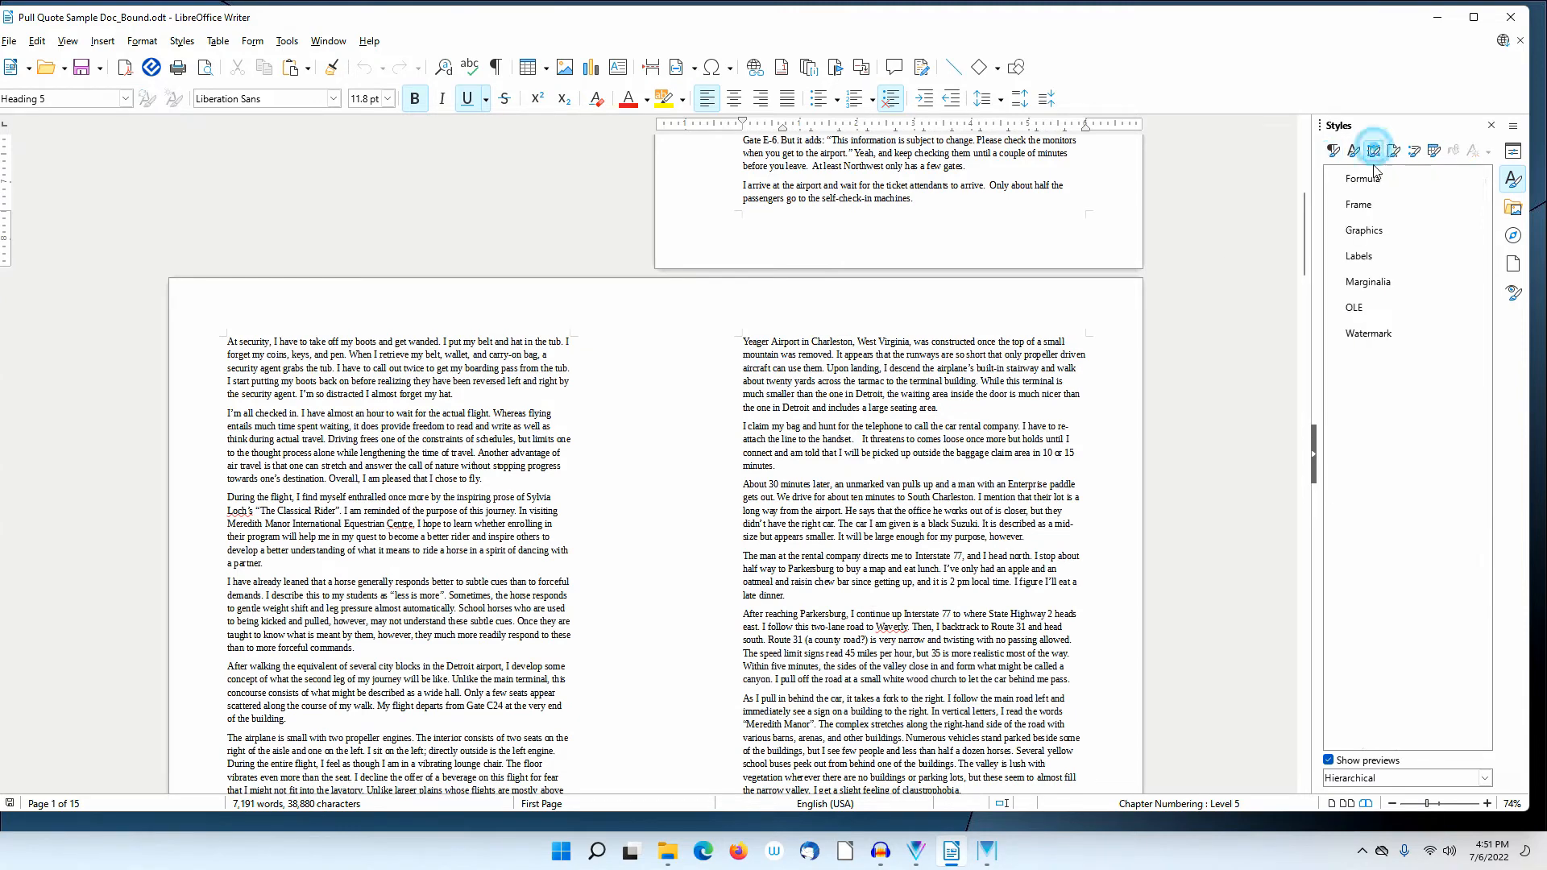
{"action": "left_click", "coordinate": [1359, 206]}
{"action": "right_click", "coordinate": [1359, 206]}
{"action": "left_click", "coordinate": [1393, 217]}
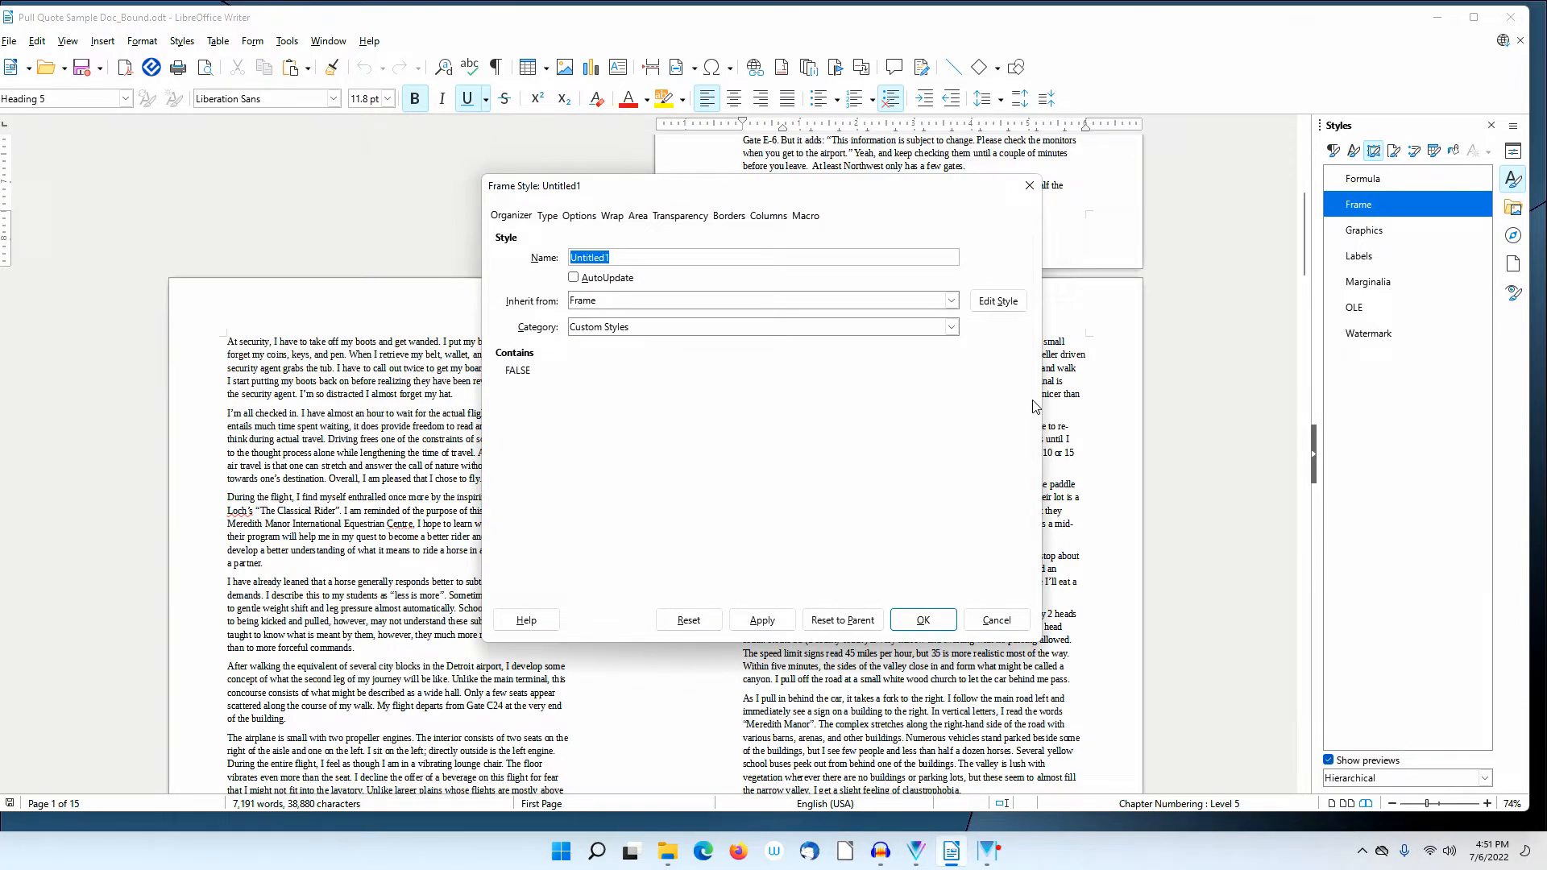
{"action": "key", "text": "BackSpace"}
{"action": "type", "text": "_Pull Quote Right"}
{"action": "left_click", "coordinate": [952, 301]}
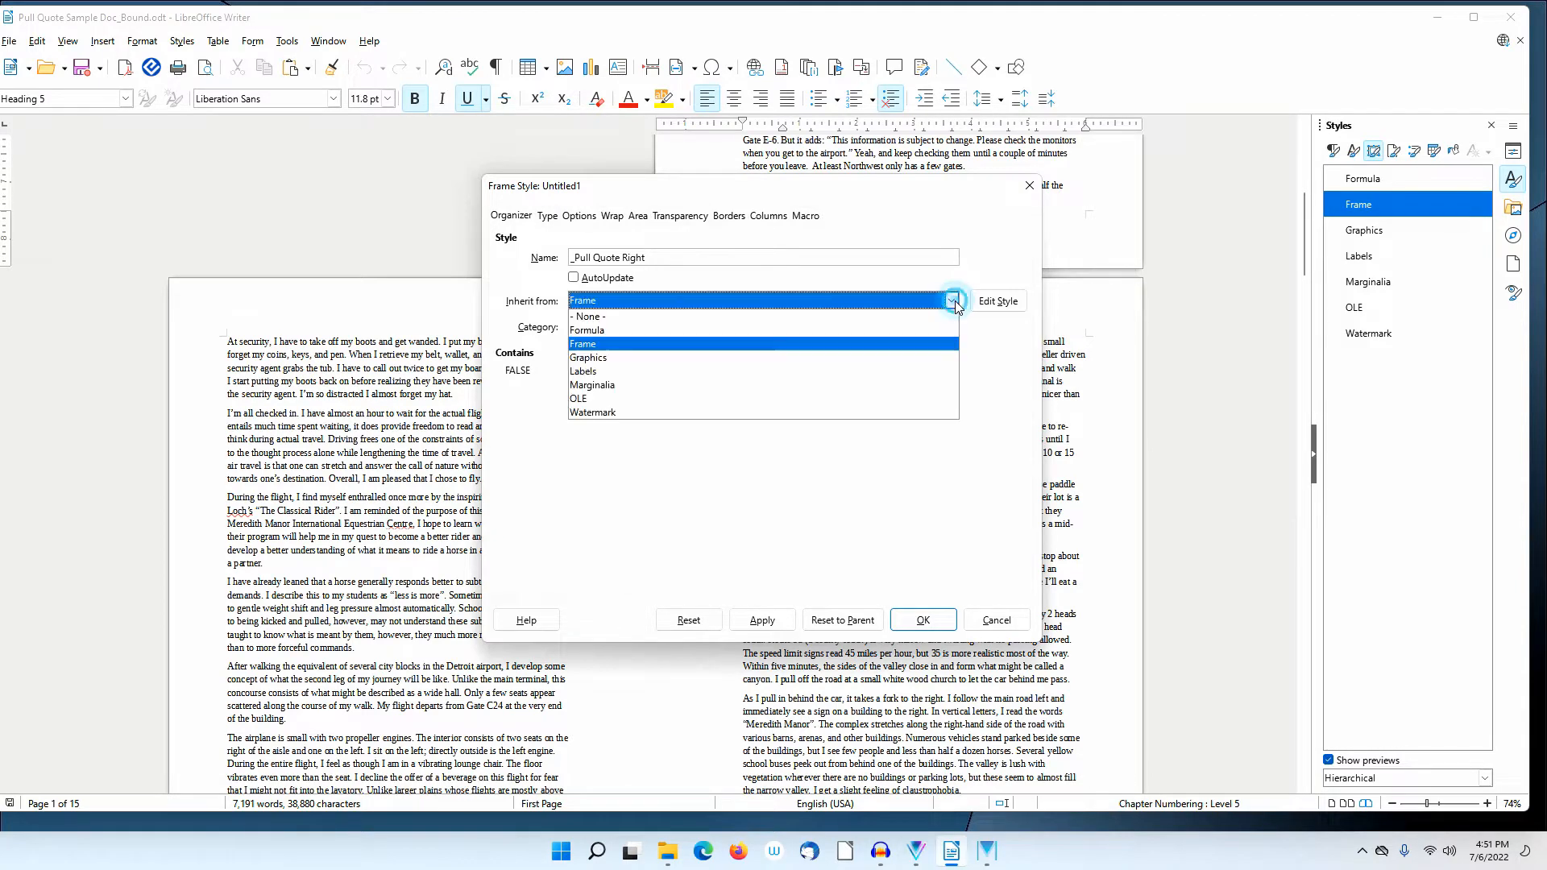
{"action": "left_click", "coordinate": [846, 316]}
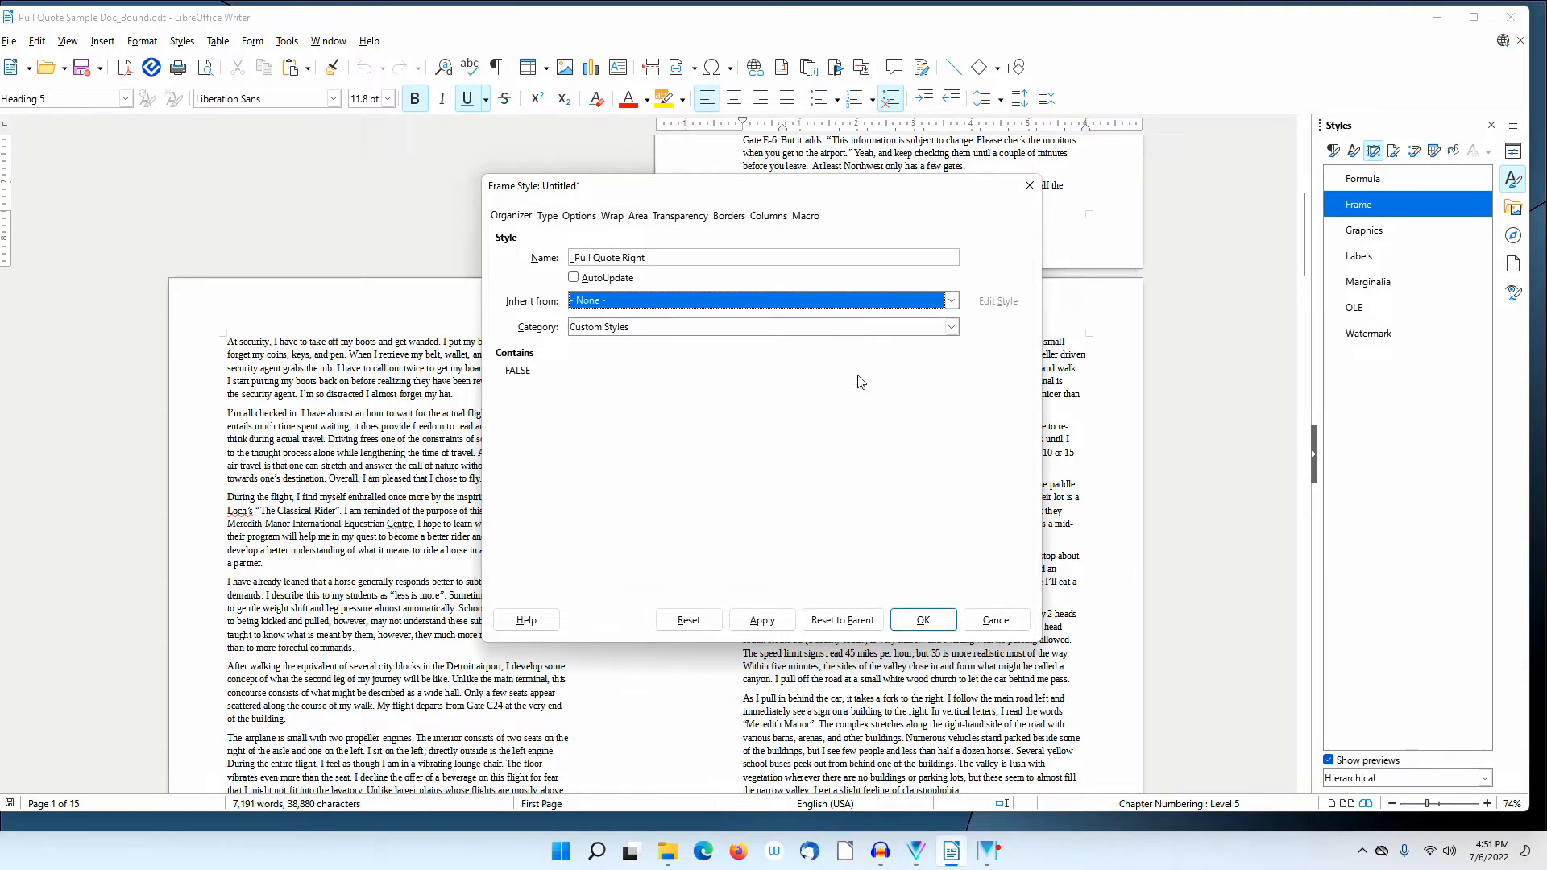
Set the _Pull Quote Right style's width to 2 inches and anchor it to the paragraph, keeping the height on AutoSize
{"action": "left_click", "coordinate": [547, 215]}
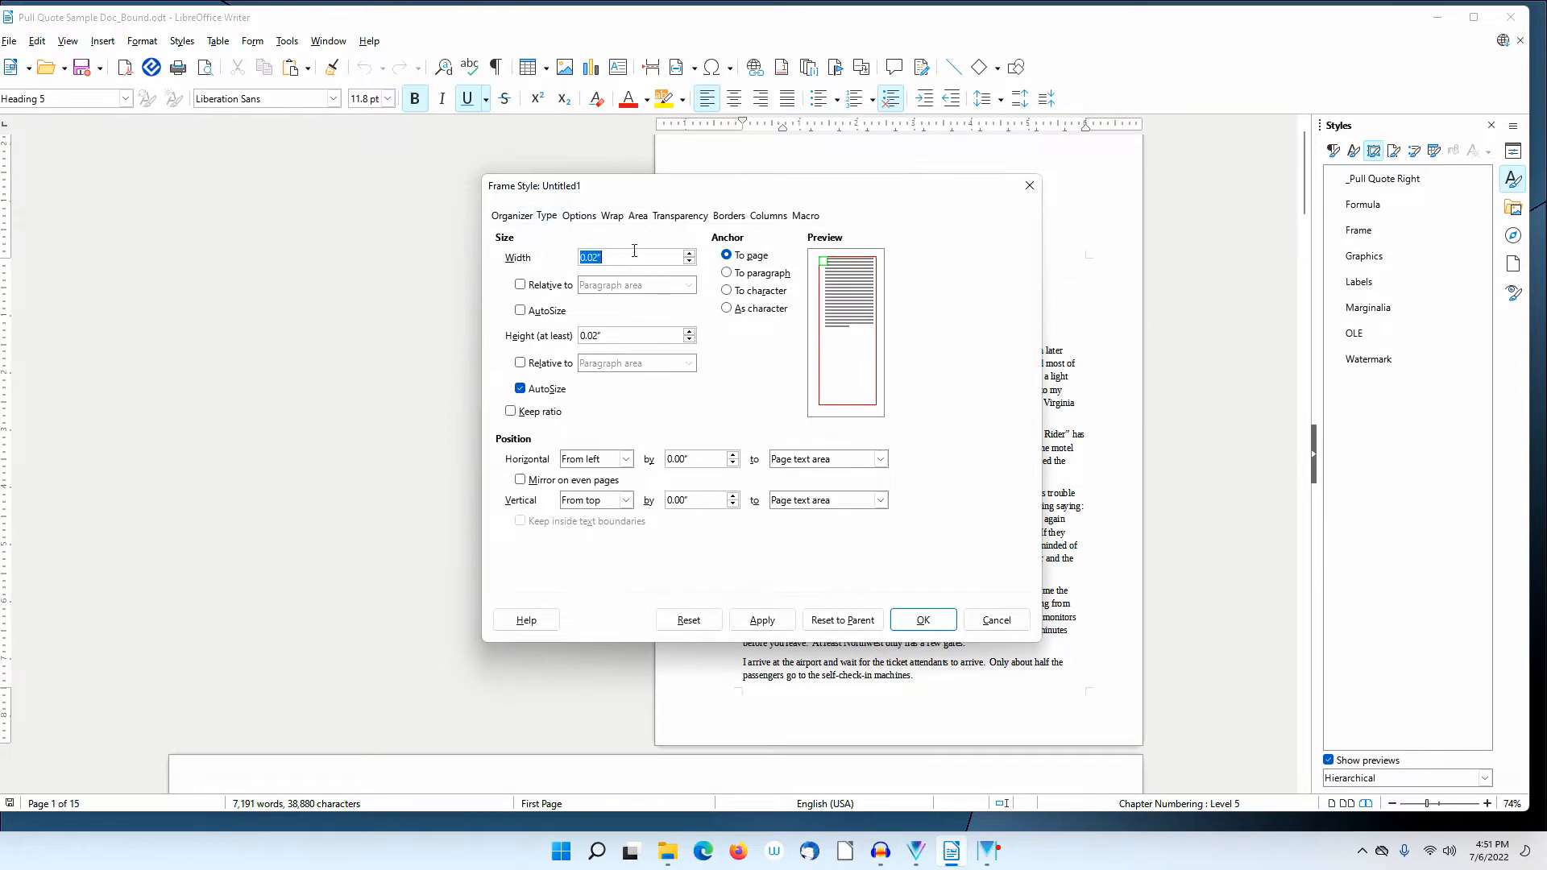
{"action": "type", "text": "2"}
{"action": "key", "text": "Tab"}
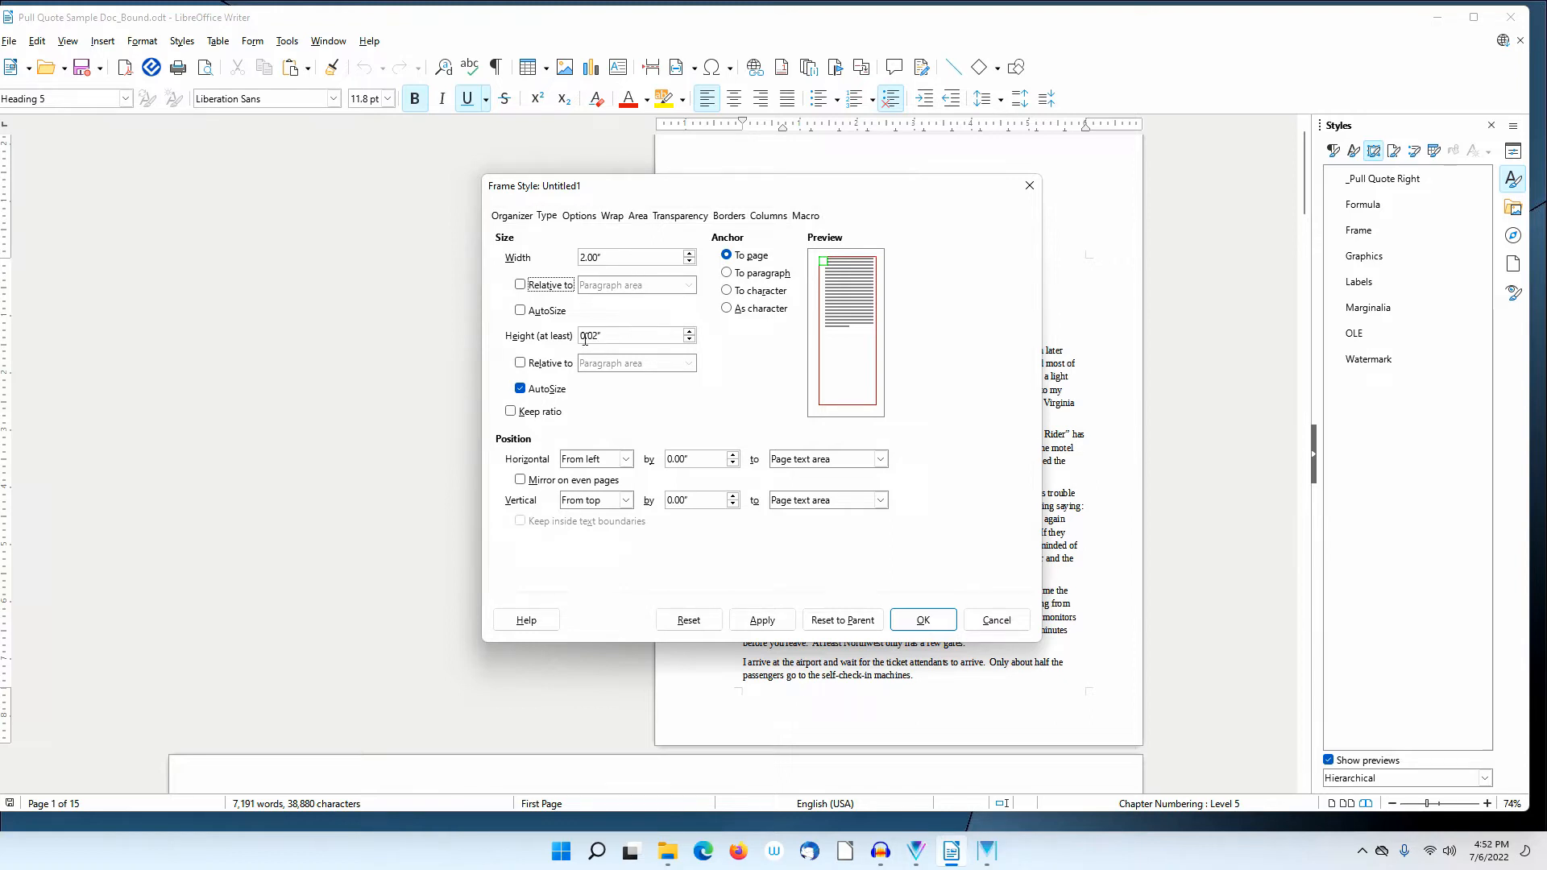
{"action": "left_click", "coordinate": [520, 390]}
{"action": "left_click", "coordinate": [519, 389]}
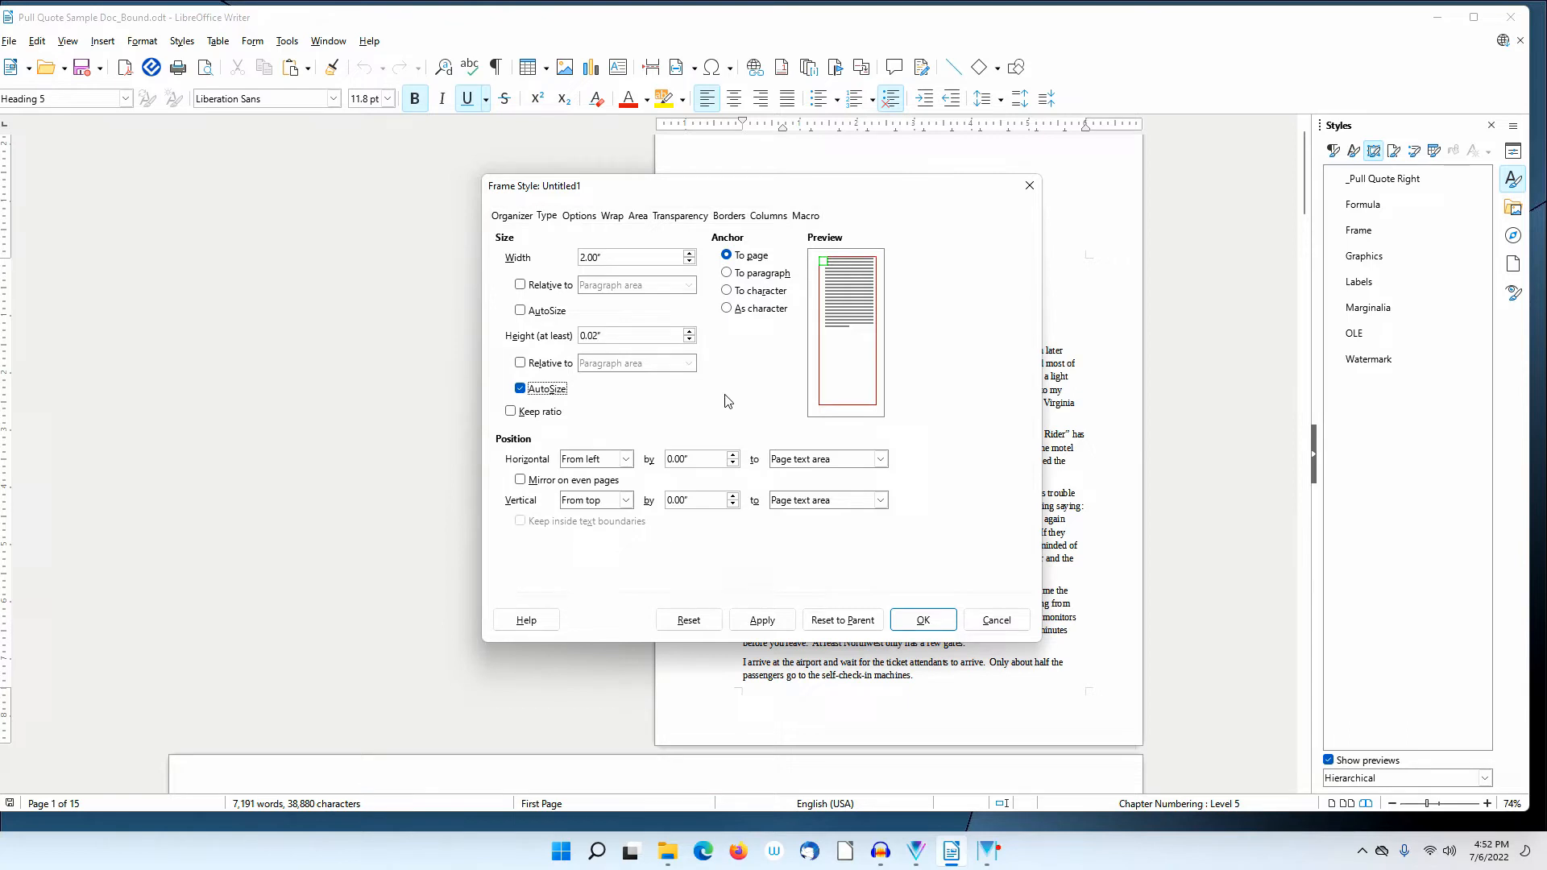
{"action": "left_click", "coordinate": [730, 274]}
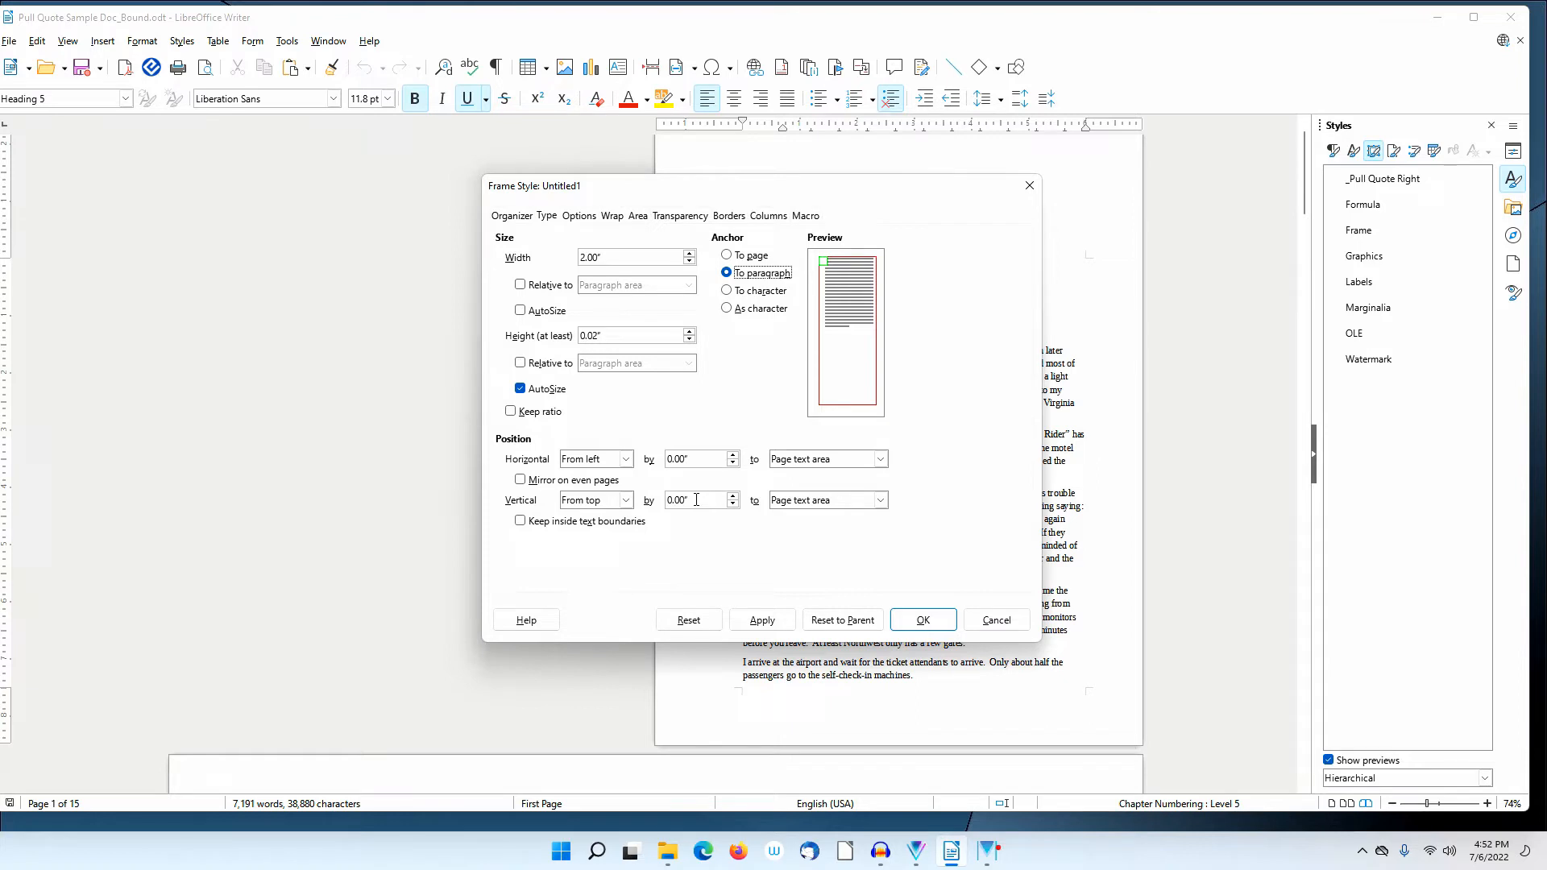
Set the style's horizontal position to Right, relative to the Right paragraph border
{"action": "left_click", "coordinate": [626, 459]}
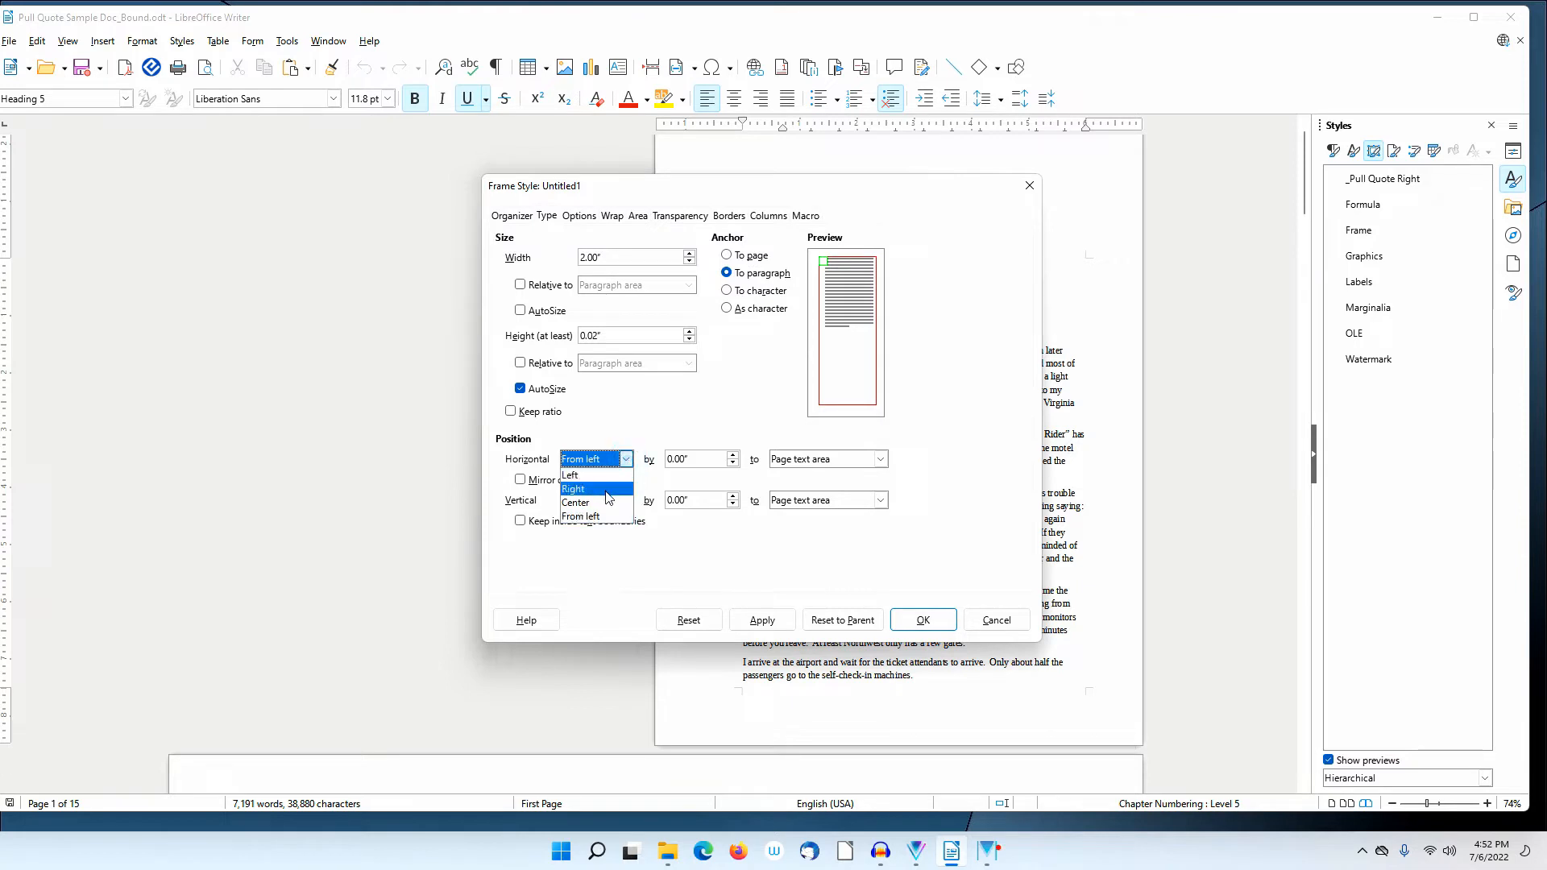
{"action": "left_click", "coordinate": [606, 490]}
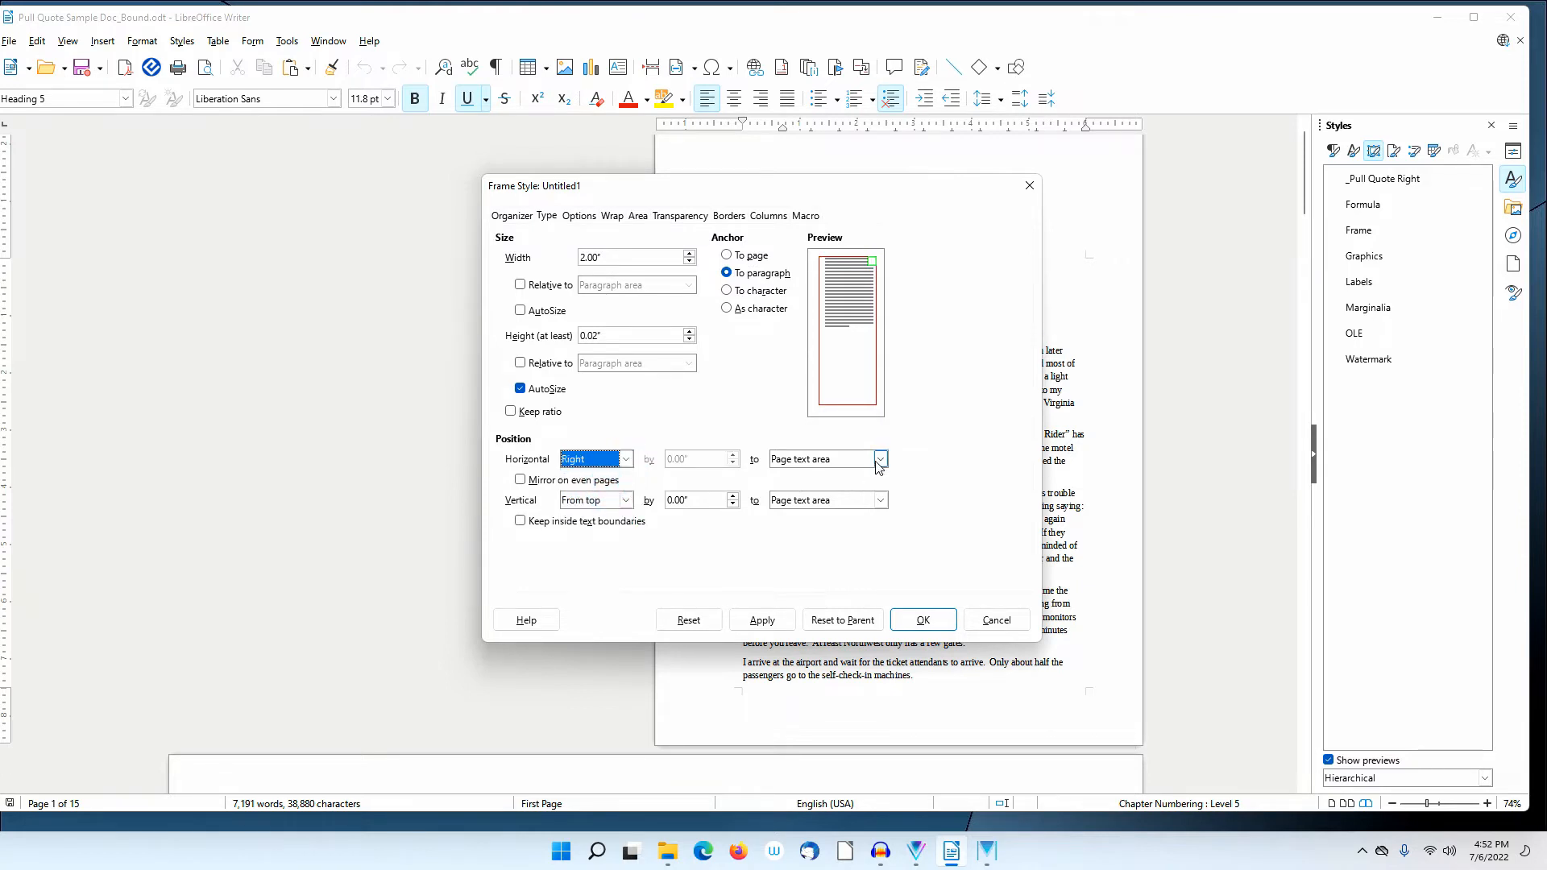
{"action": "left_click", "coordinate": [880, 459]}
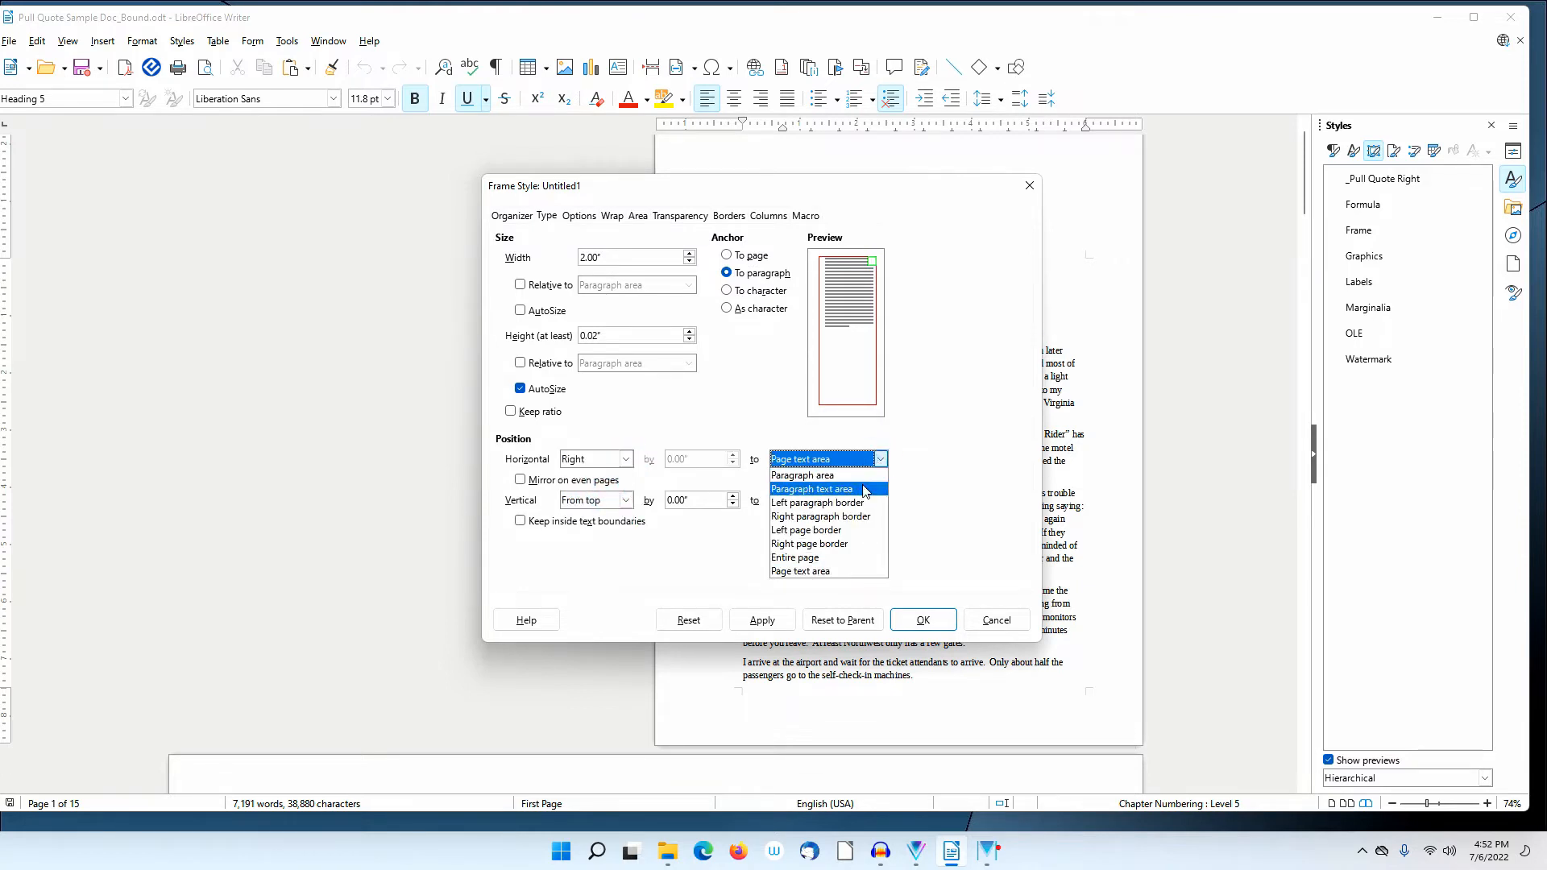
{"action": "left_click", "coordinate": [844, 506]}
{"action": "left_click", "coordinate": [880, 459]}
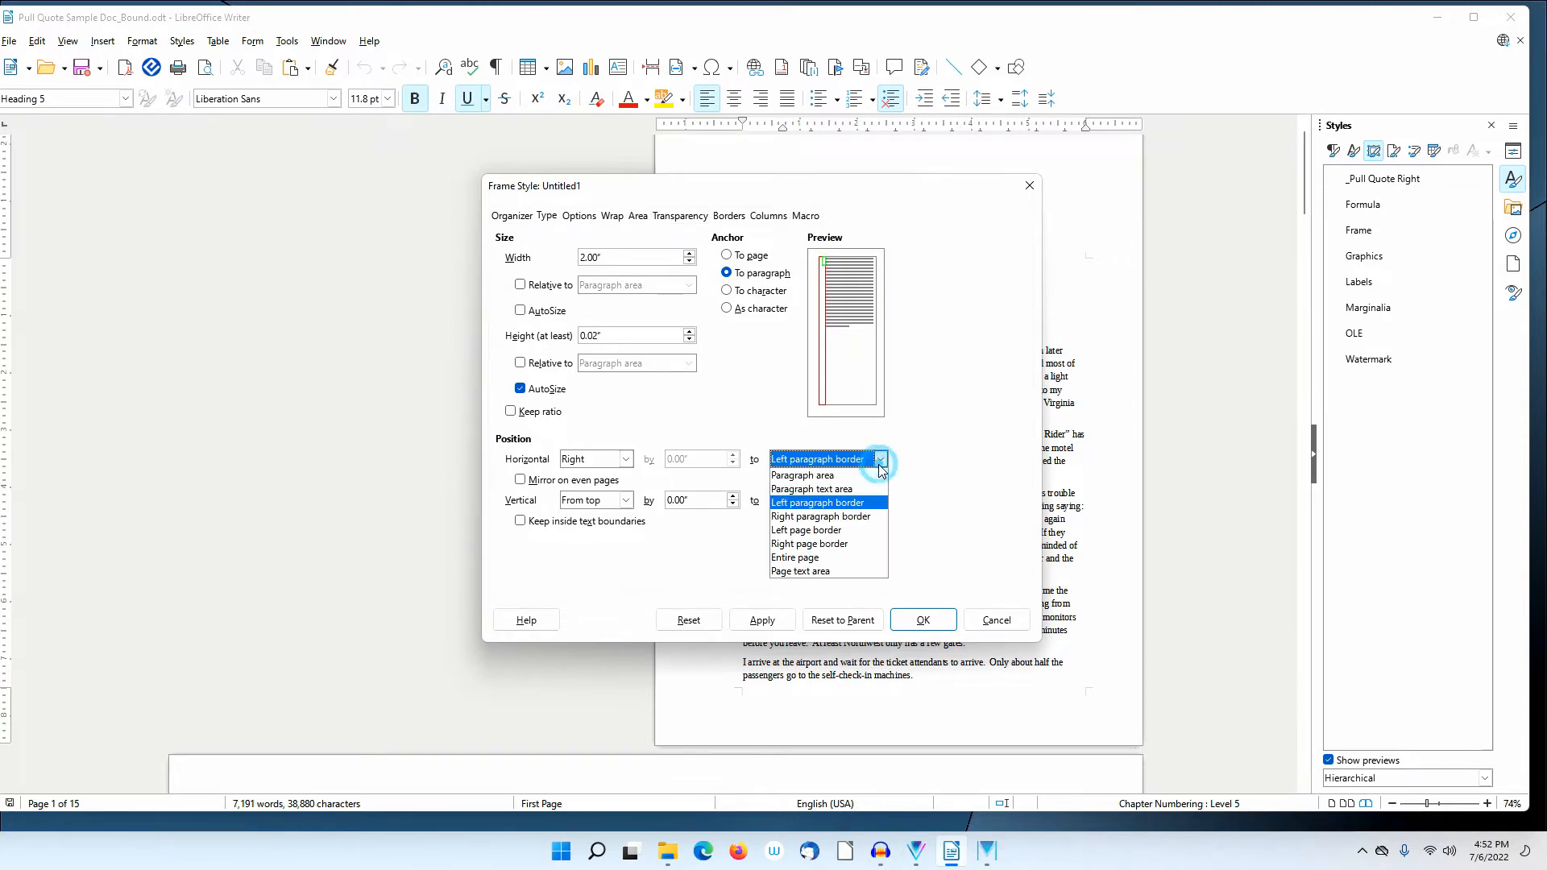
{"action": "left_click", "coordinate": [820, 517]}
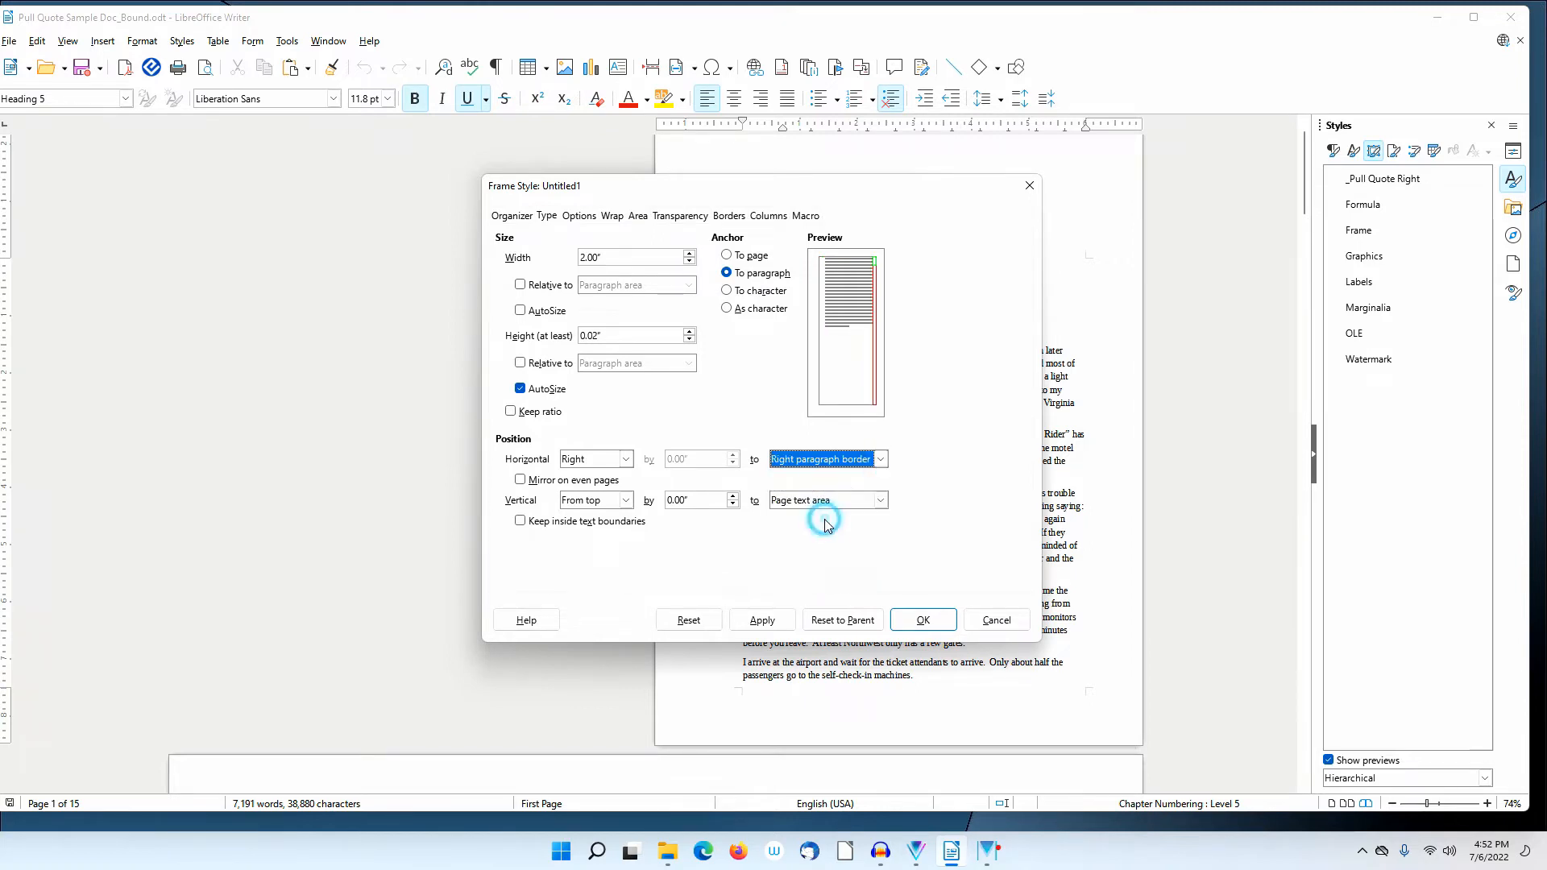
Set the style's vertical position to Center, relative to the Paragraph text area
{"action": "left_click", "coordinate": [625, 500]}
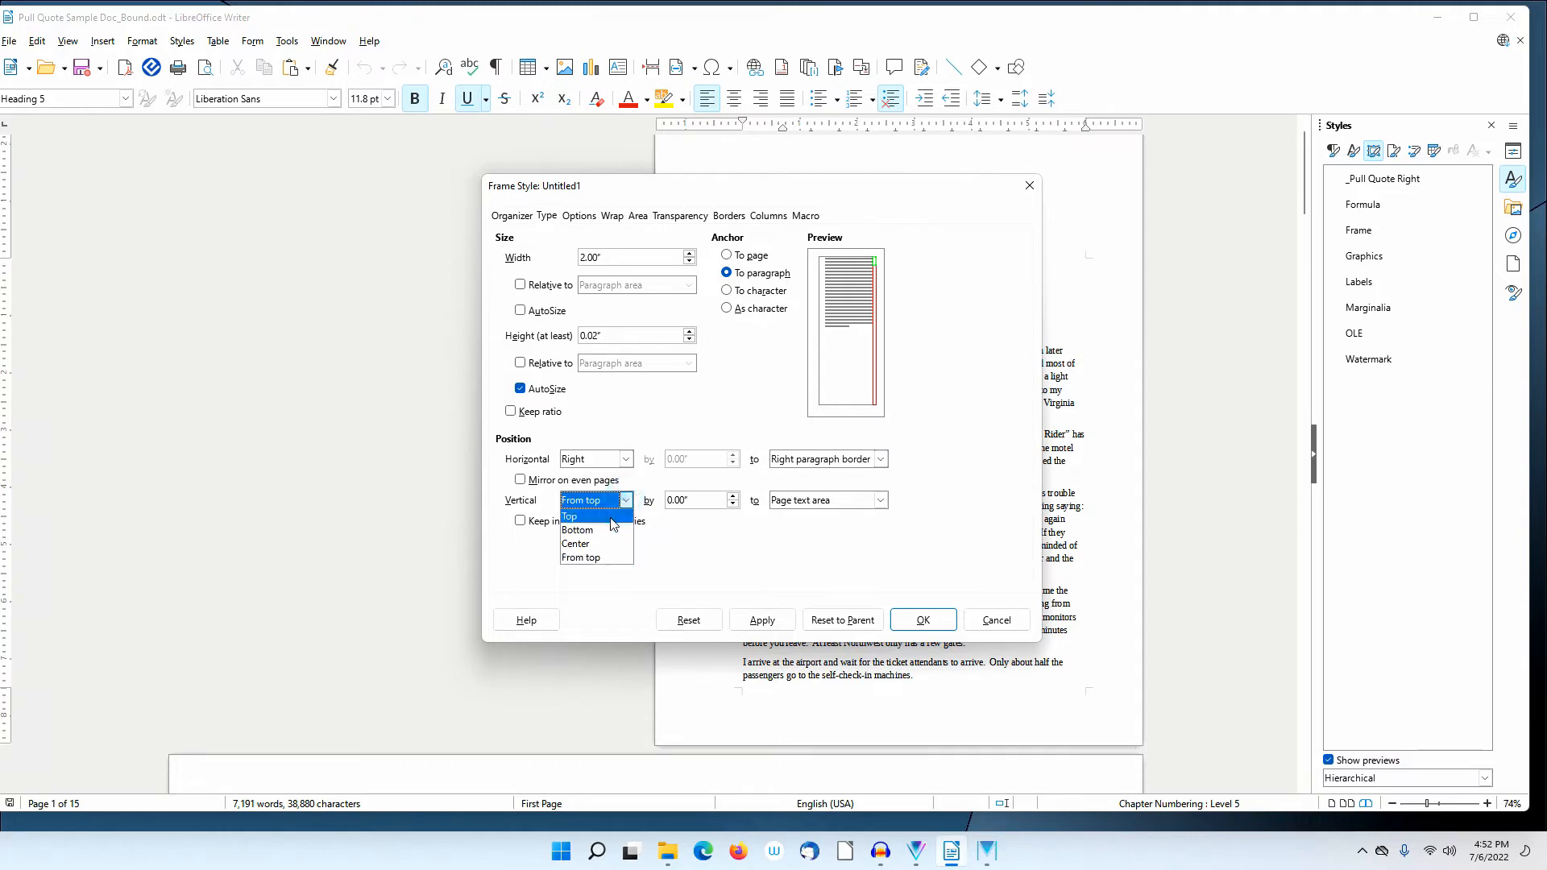
{"action": "left_click", "coordinate": [606, 544]}
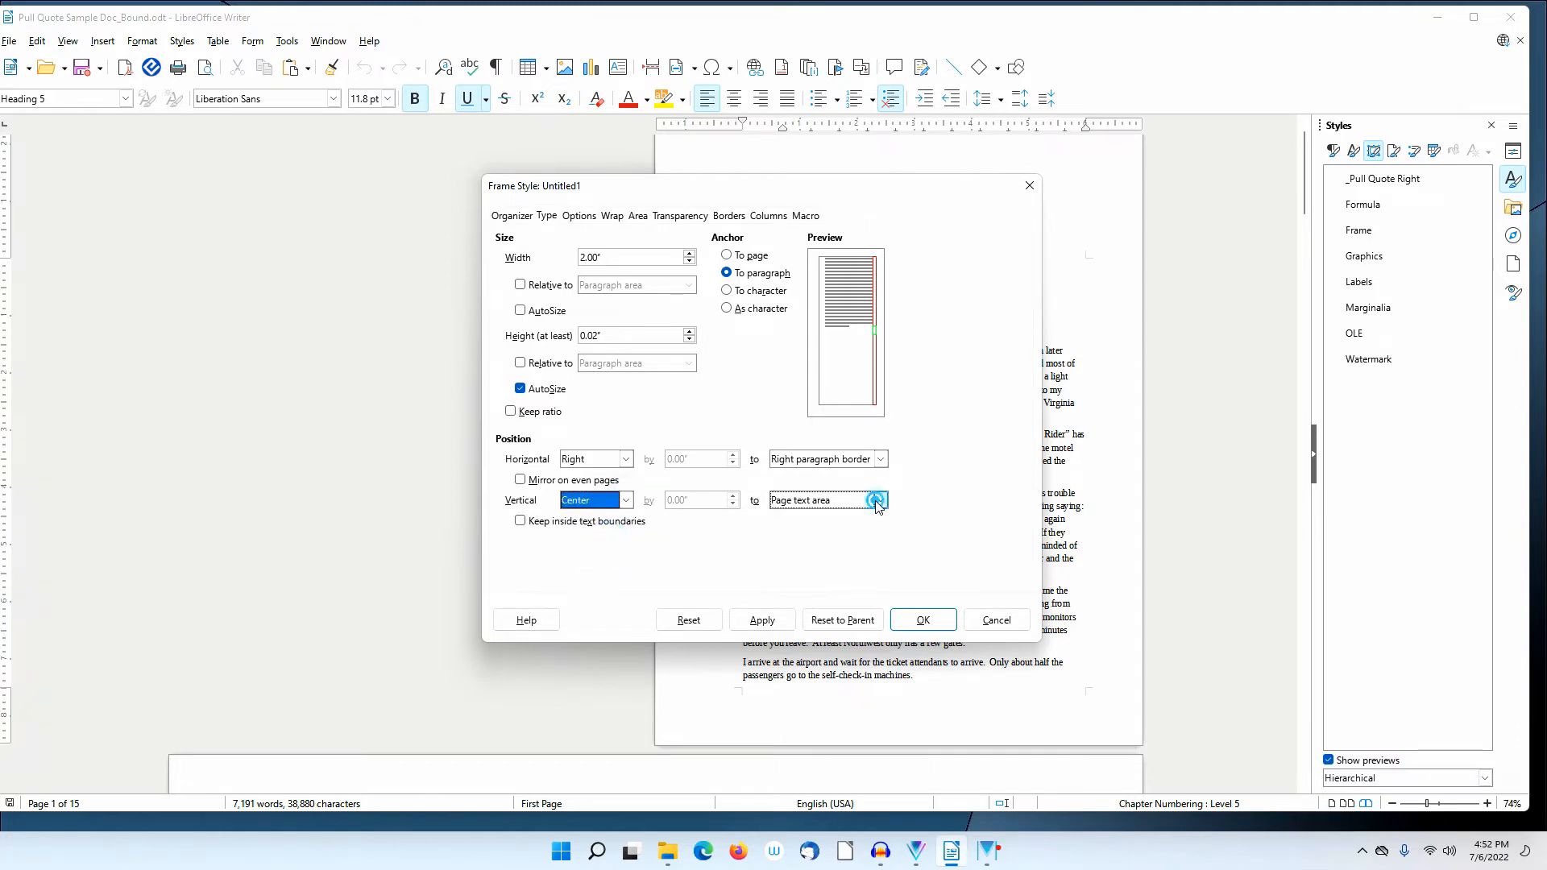
{"action": "left_click", "coordinate": [879, 501]}
{"action": "left_click", "coordinate": [842, 530]}
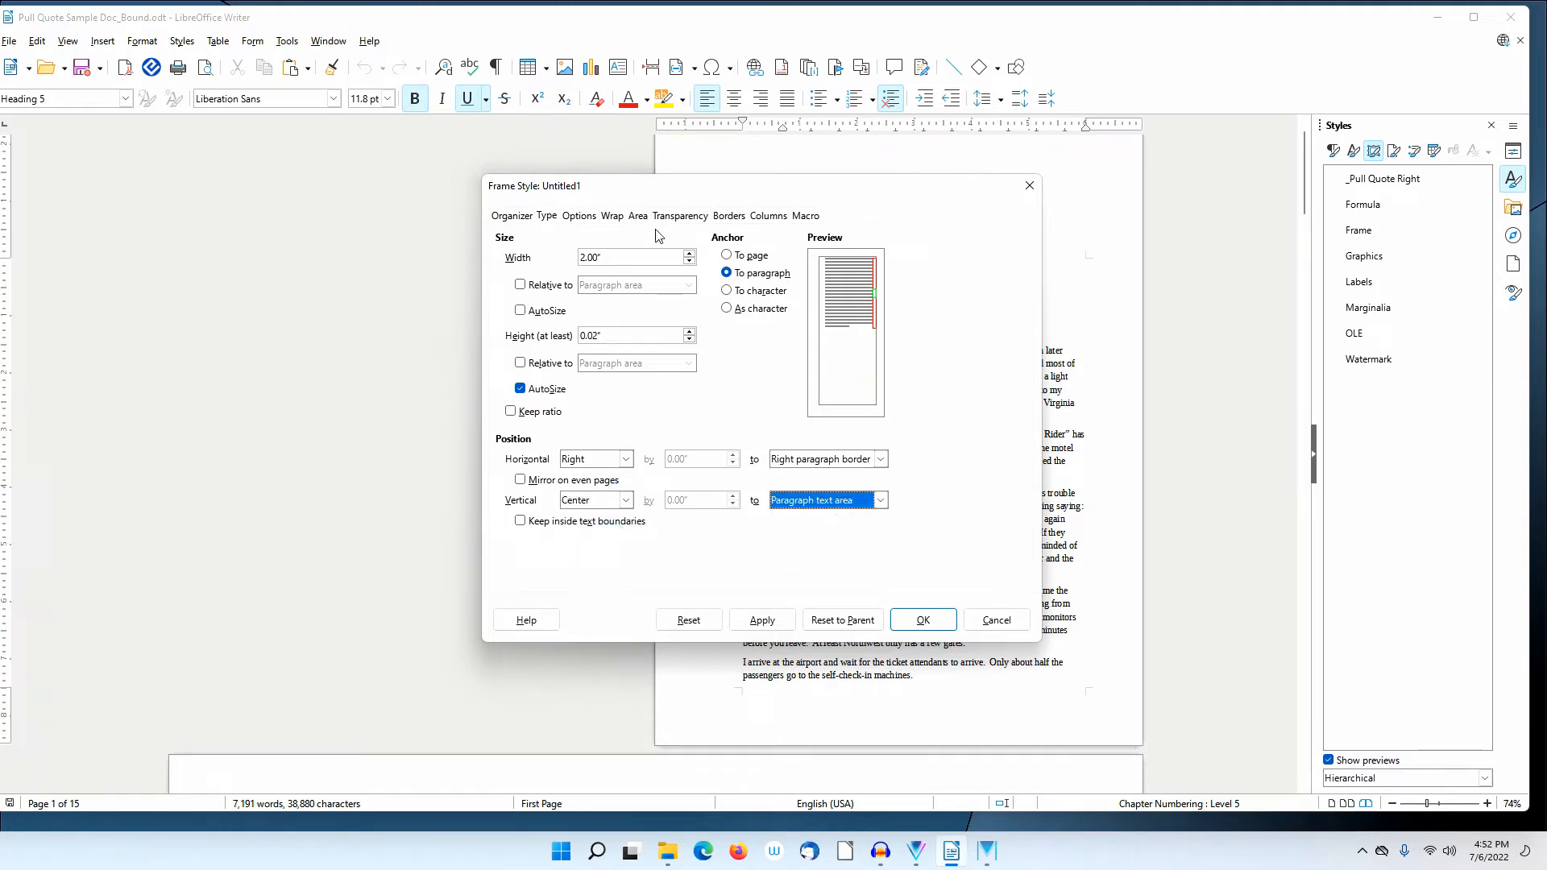
Use Optimal text wrap with spacing of 0.1" on the left and 0.06" at top and bottom, and disallow overlap
{"action": "left_click", "coordinate": [612, 217]}
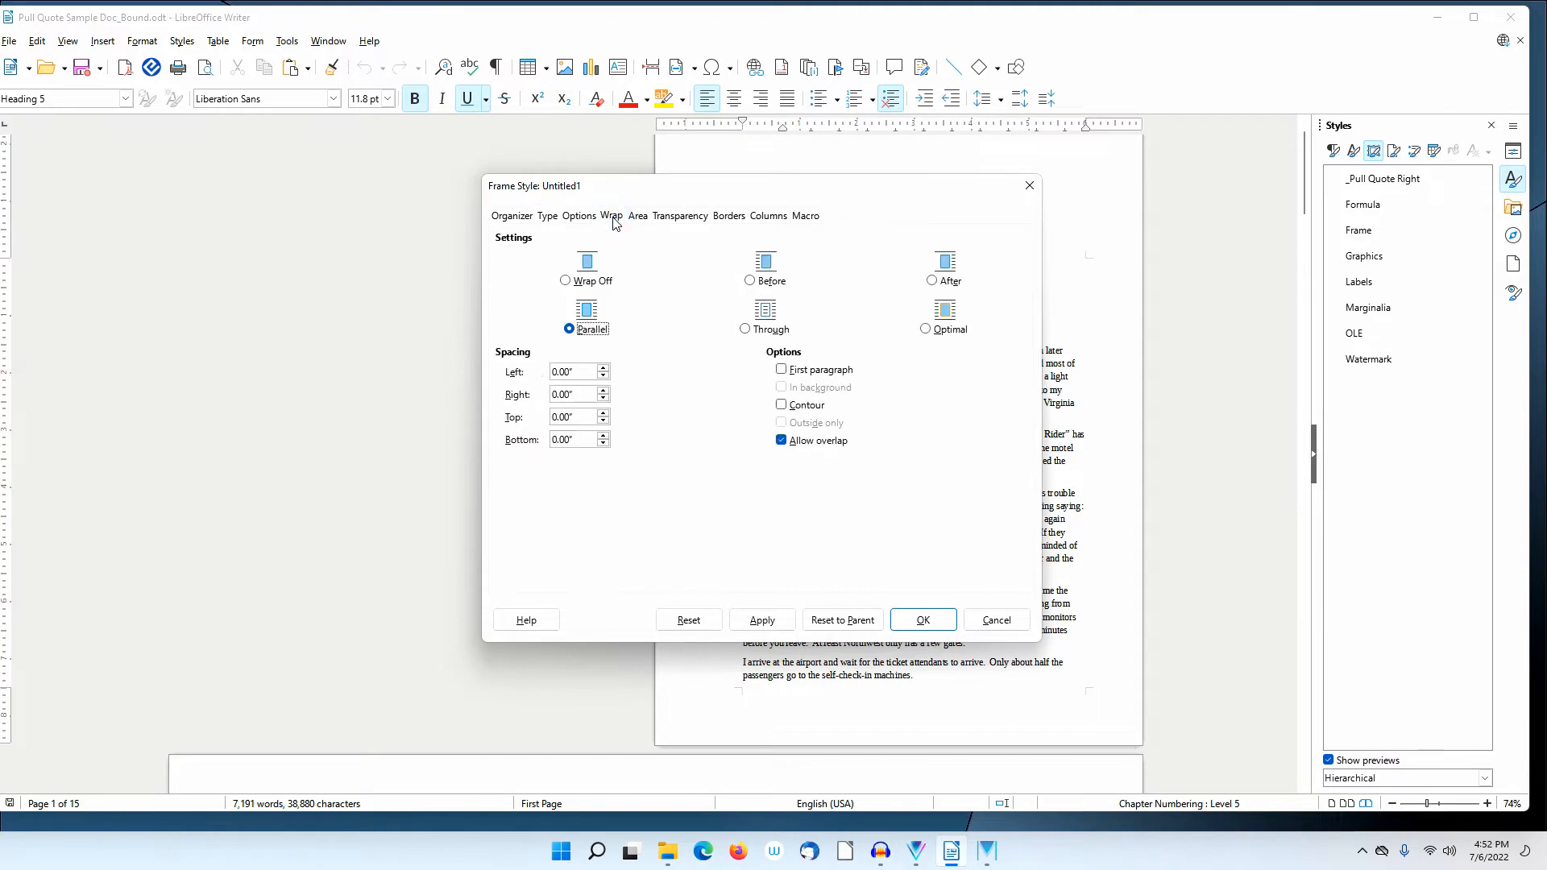
{"action": "left_click", "coordinate": [927, 330]}
{"action": "left_click", "coordinate": [585, 370]}
{"action": "type", "text": "0.1"}
{"action": "key", "text": "Tab"}
{"action": "key", "text": "Tab"}
{"action": "type", "text": "0.06"}
{"action": "key", "text": "Tab"}
{"action": "type", "text": "0.06"}
{"action": "key", "text": "Tab"}
{"action": "left_click", "coordinate": [782, 443]}
Give the frame style top and bottom border lines in Brick with a width of 1.5 pt
{"action": "left_click", "coordinate": [727, 216]}
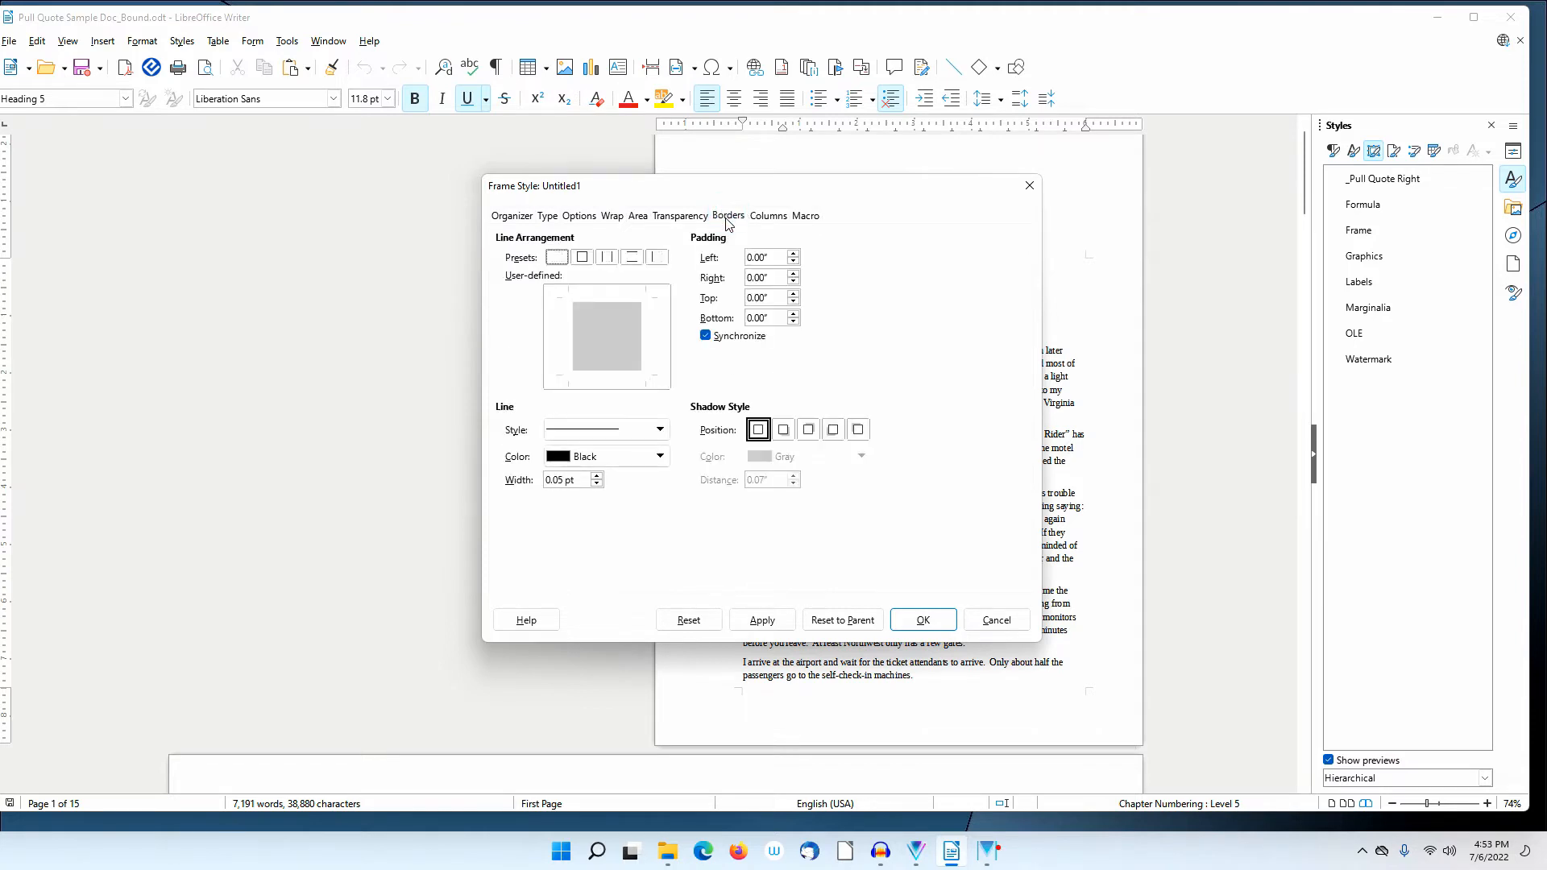
{"action": "left_click", "coordinate": [633, 259]}
{"action": "left_click", "coordinate": [660, 456]}
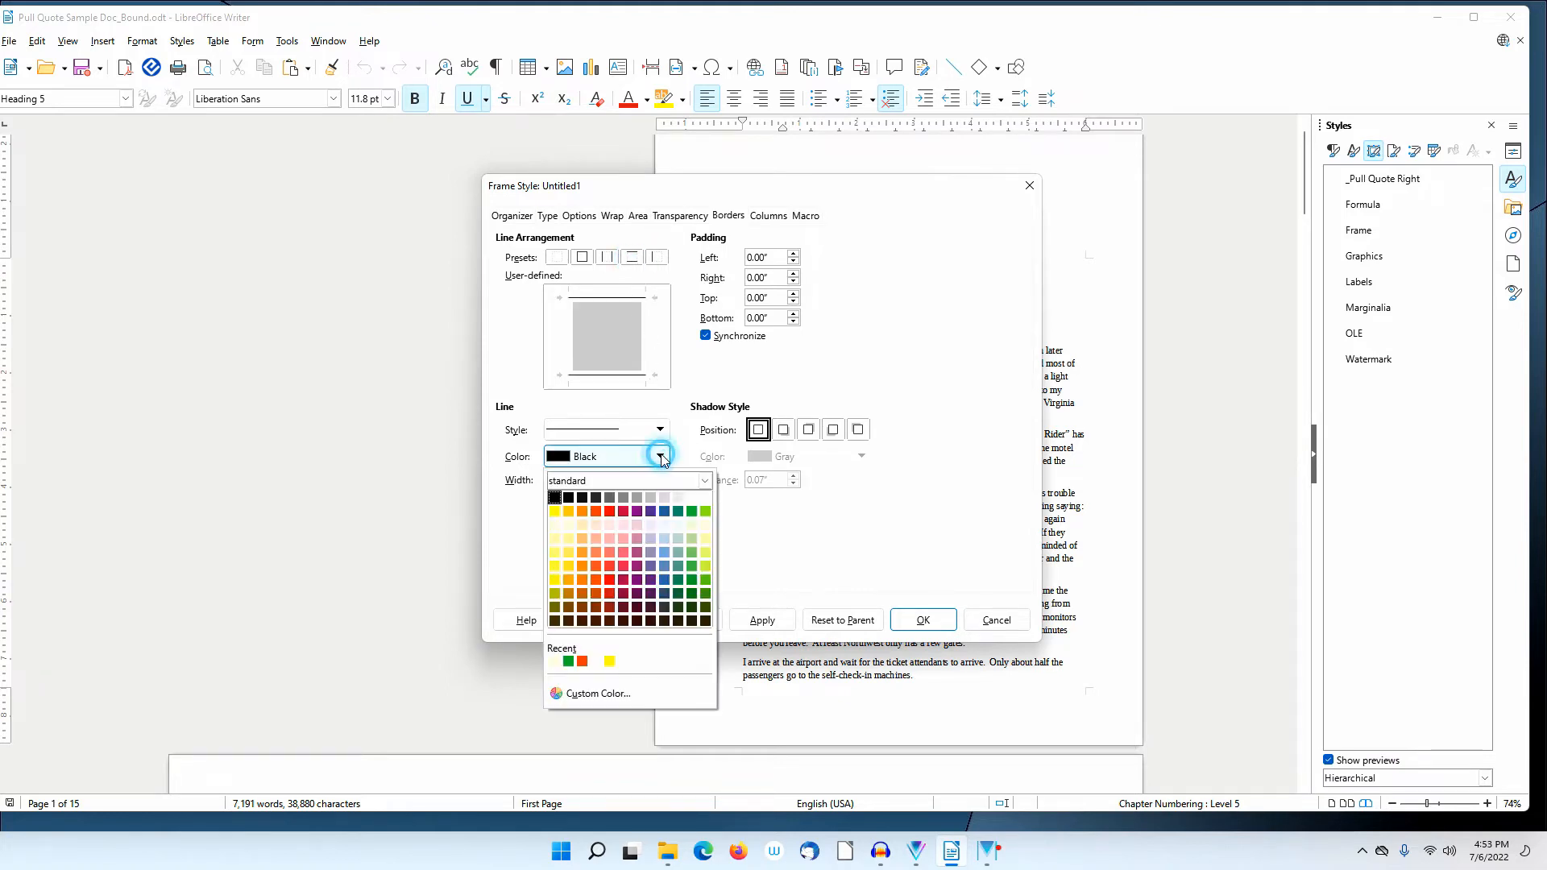
{"action": "left_click", "coordinate": [594, 511]}
{"action": "left_click_drag", "start_coordinate": [584, 480], "coordinate": [546, 481]}
{"action": "type", "text": "1.5"}
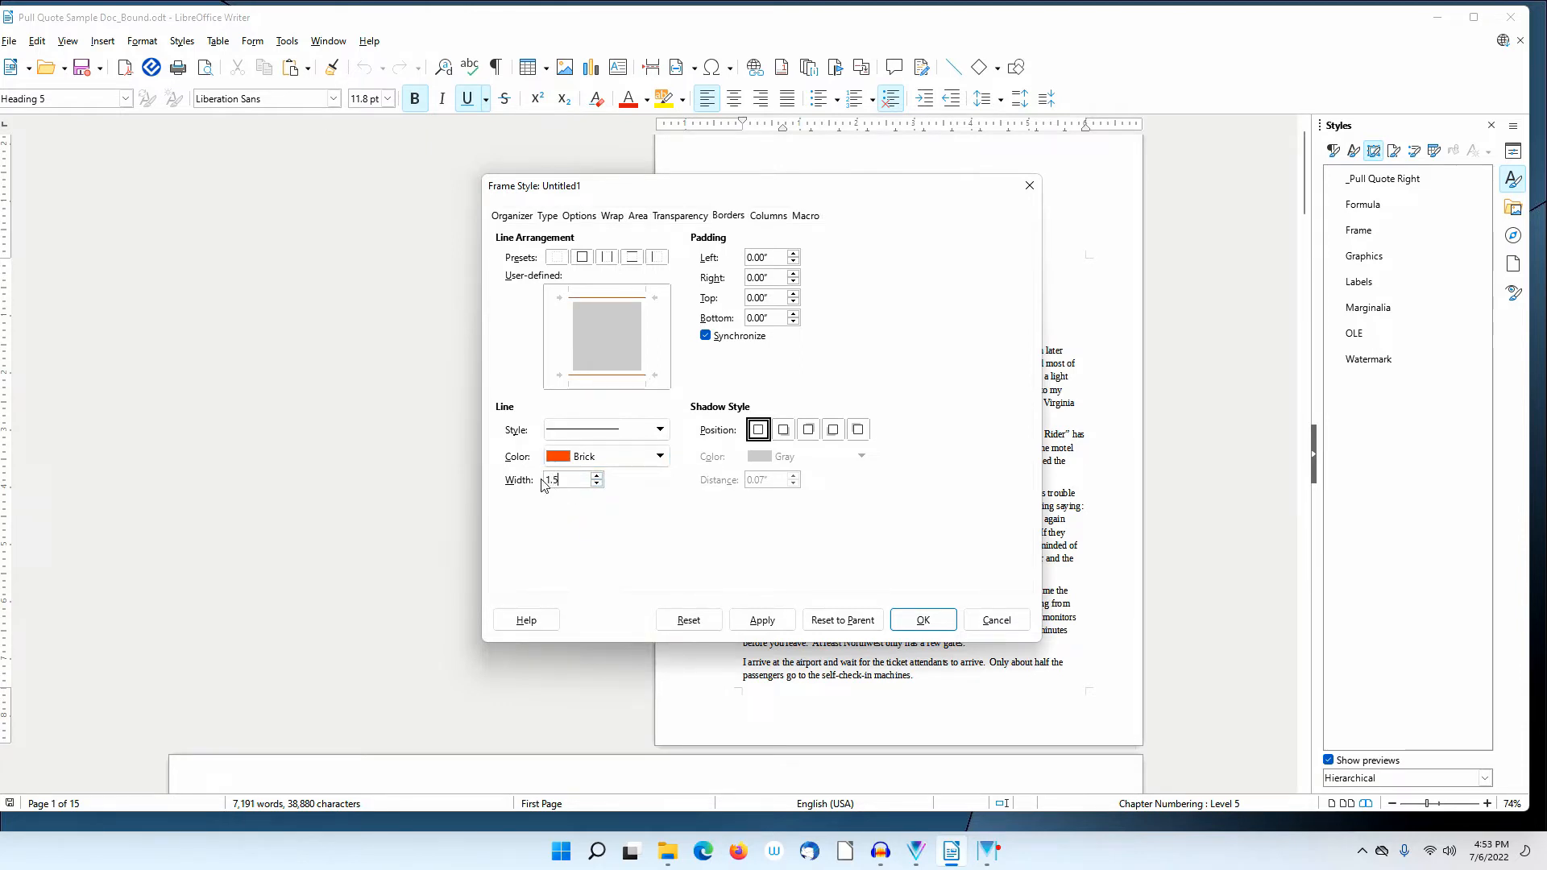
{"action": "key", "text": "Tab"}
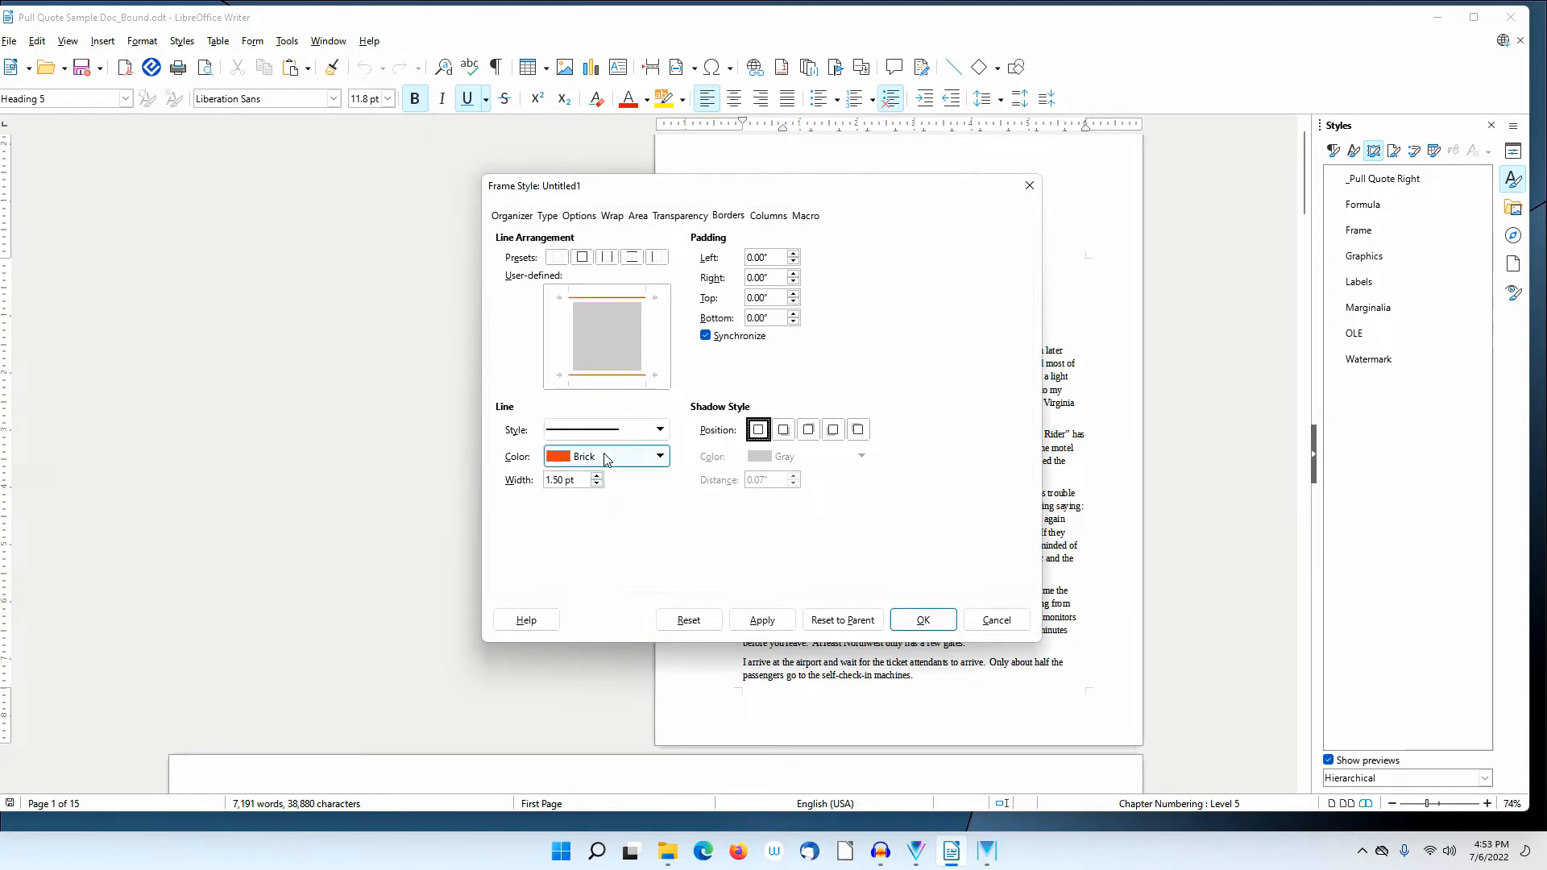
Turn off synchronized border padding, edit the top padding, set the bottom padding to 0.02", and save the frame style
{"action": "left_click", "coordinate": [706, 337]}
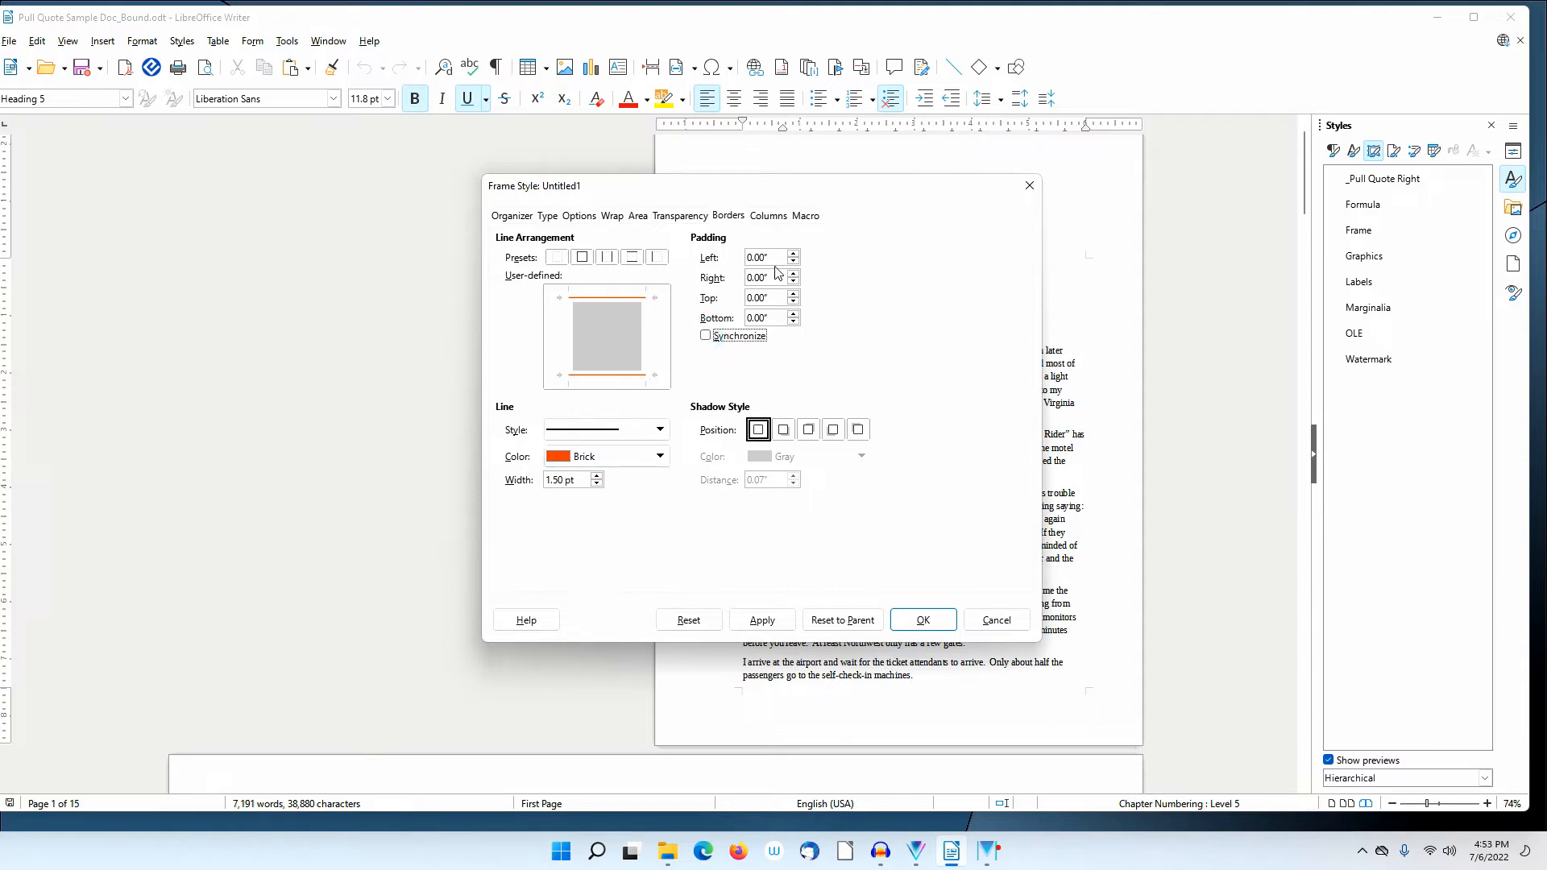
{"action": "double_click", "coordinate": [783, 255]}
{"action": "key", "text": "Tab"}
{"action": "key", "text": "Tab"}
{"action": "type", "text": "0.0"}
{"action": "key", "text": "Tab"}
{"action": "type", "text": "0.02"}
{"action": "left_click", "coordinate": [924, 617]}
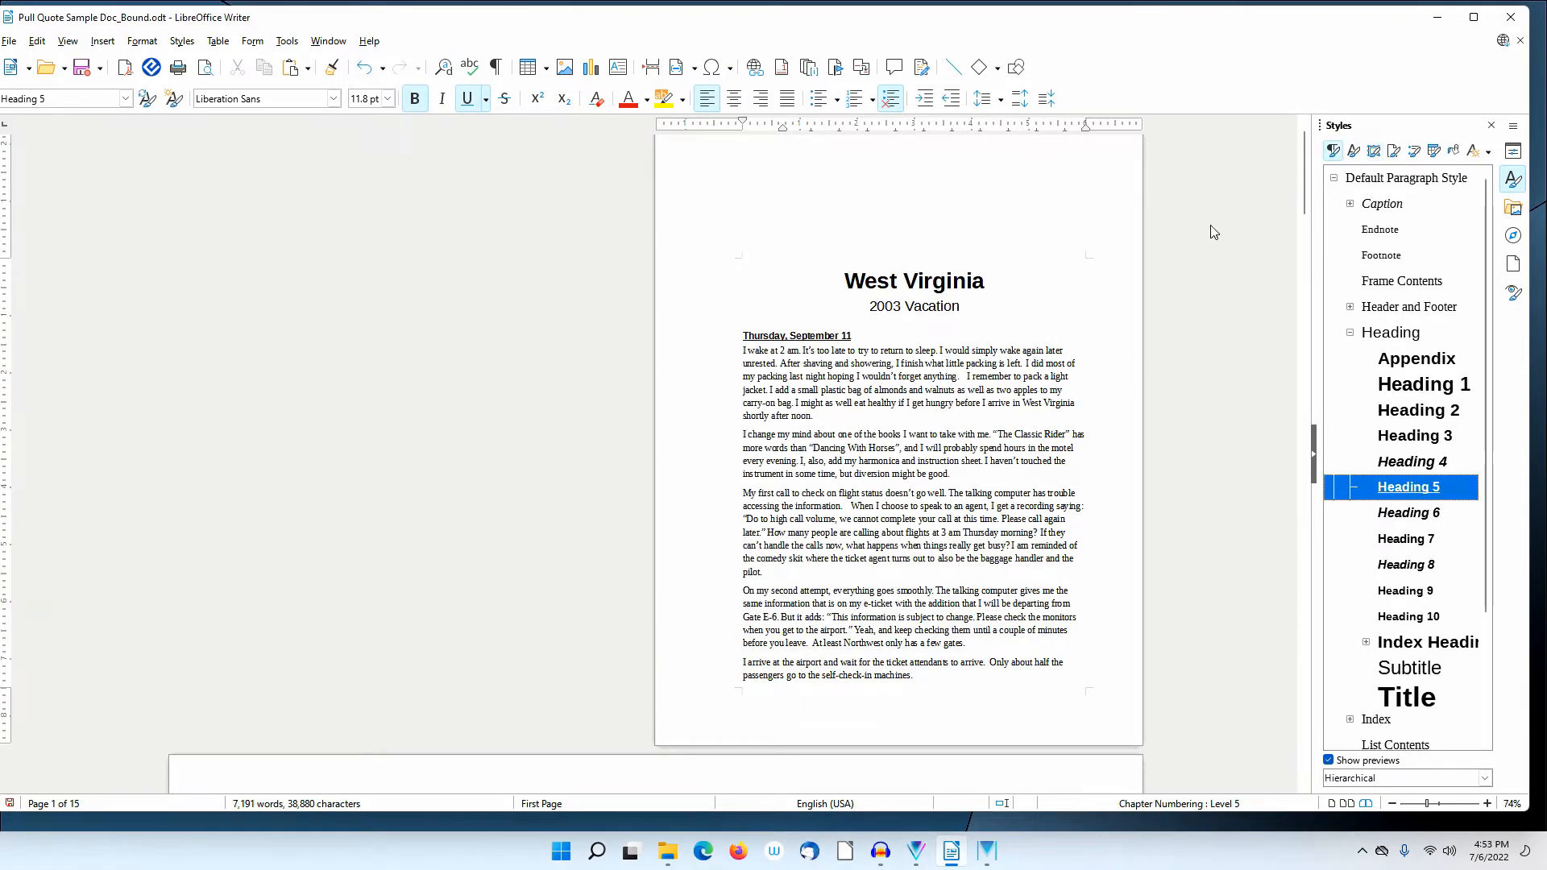
Create a new frame style named "_Pull Quote Left" that inherits from _Pull Quote Right
{"action": "left_click", "coordinate": [1375, 152]}
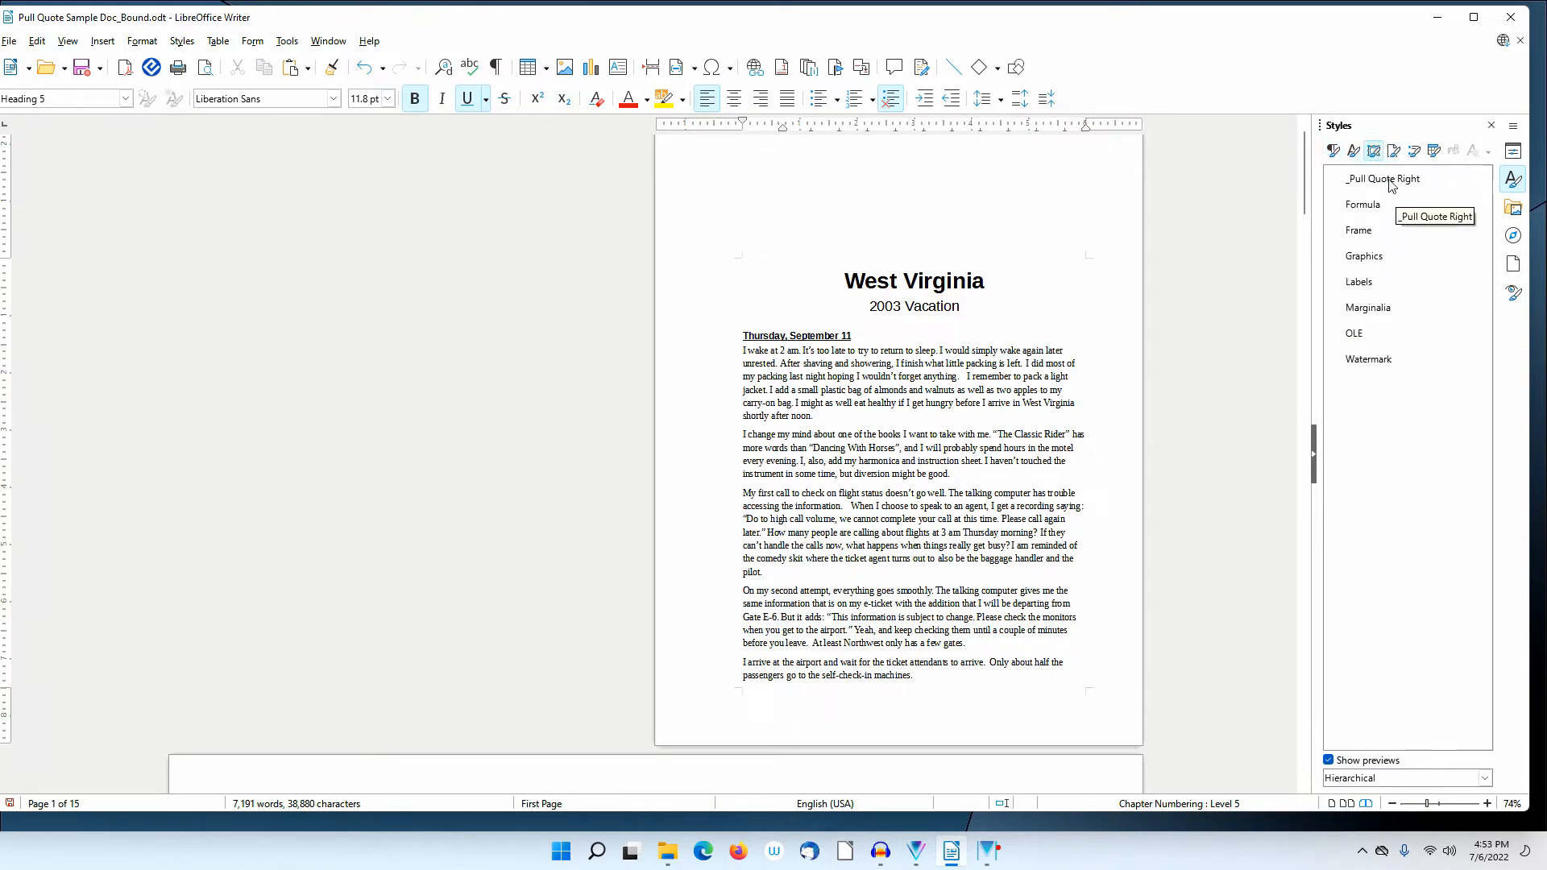
{"action": "left_click", "coordinate": [1391, 180]}
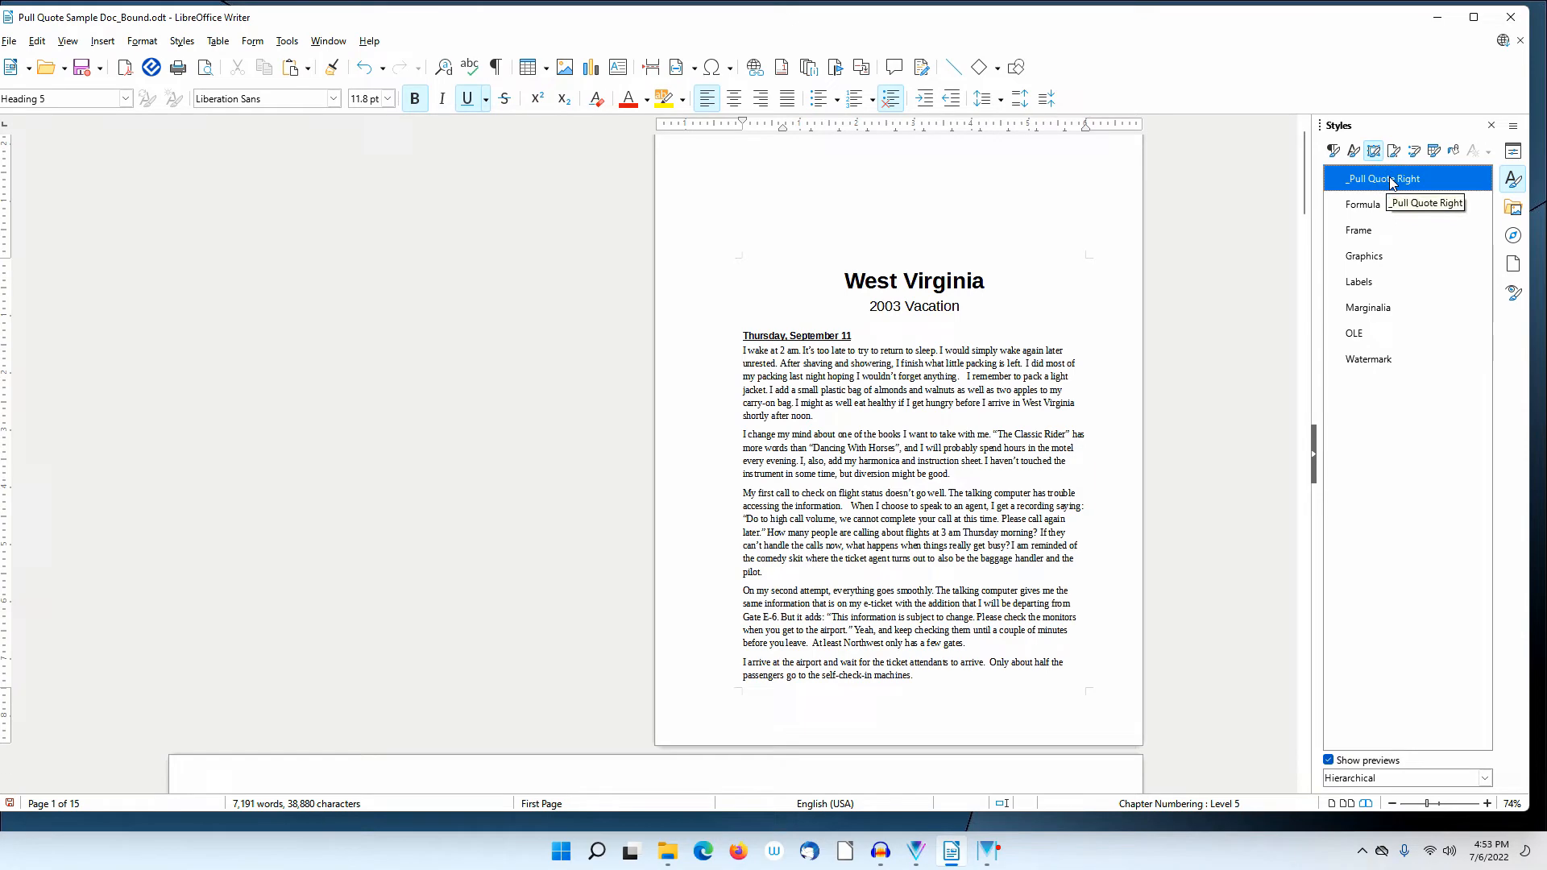
{"action": "right_click", "coordinate": [1391, 183]}
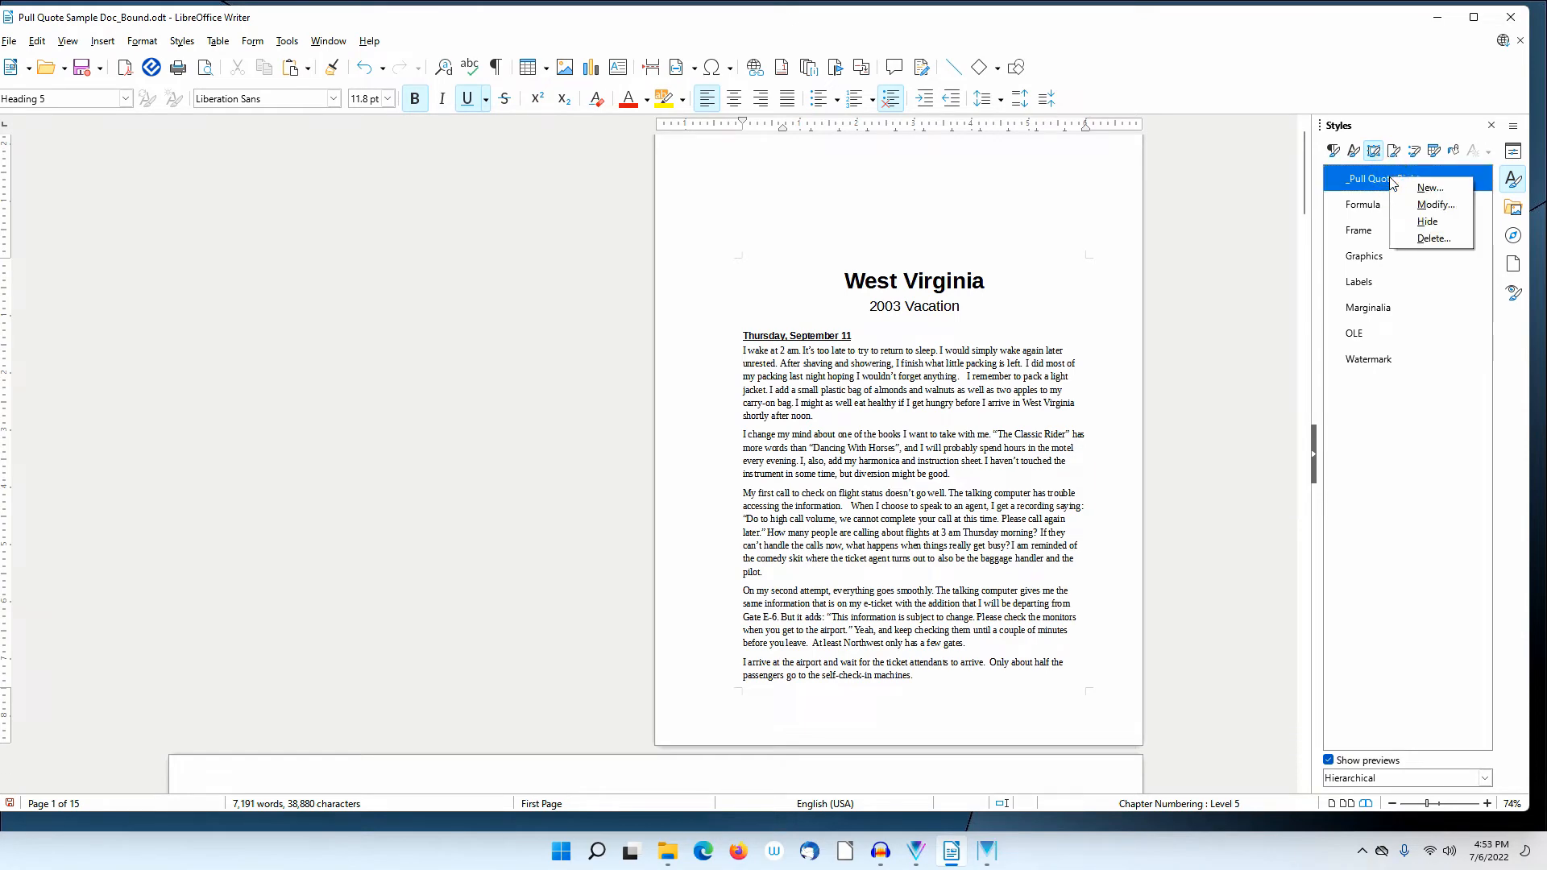
{"action": "left_click", "coordinate": [1424, 190]}
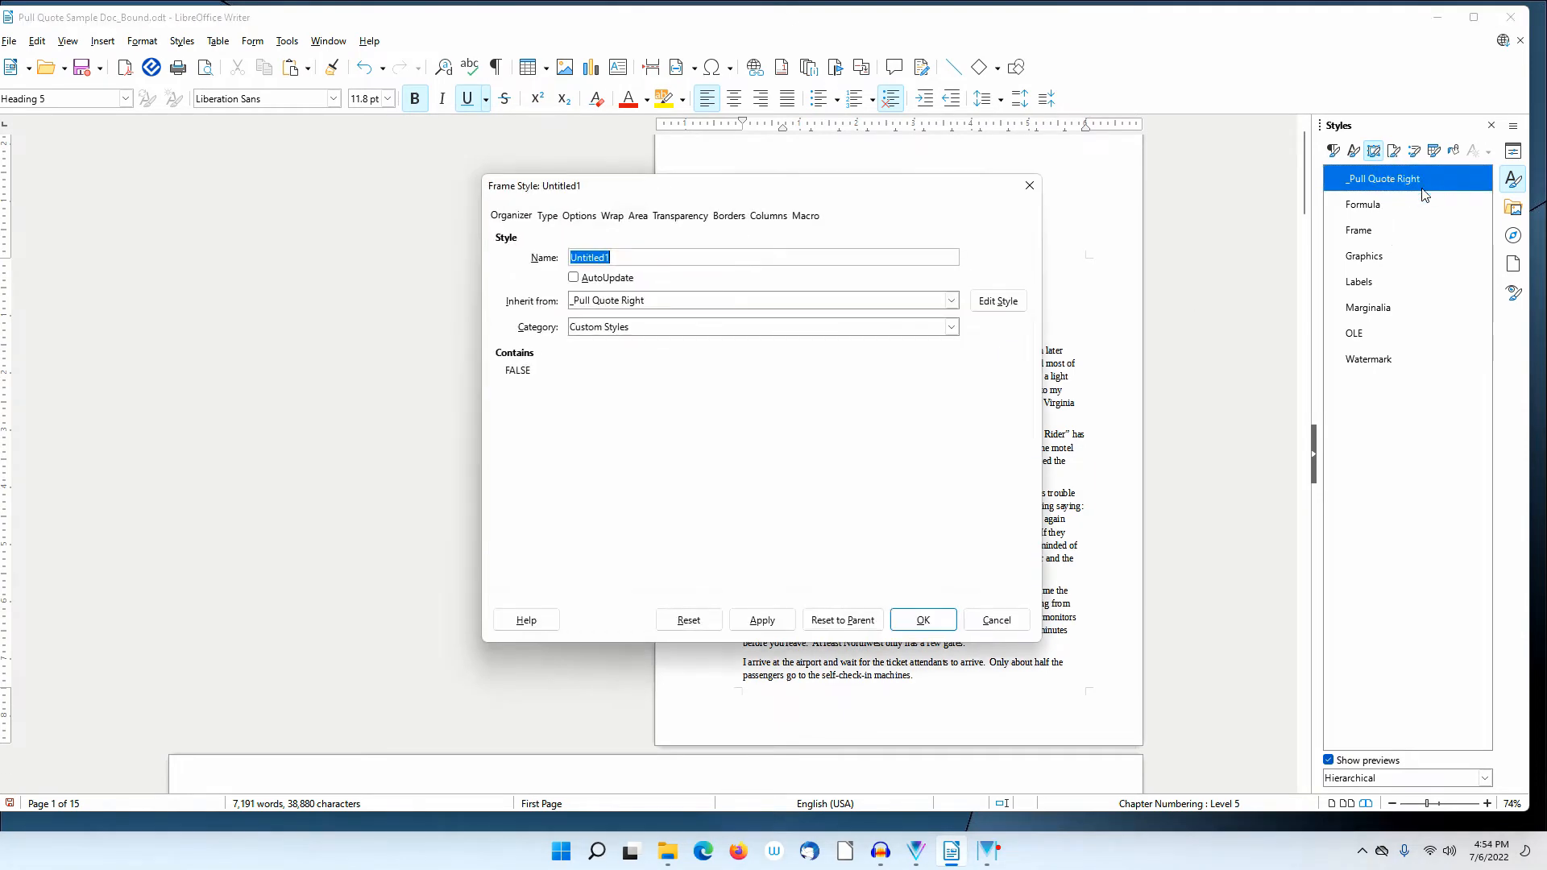
{"action": "type", "text": "_Ull Quote Left"}
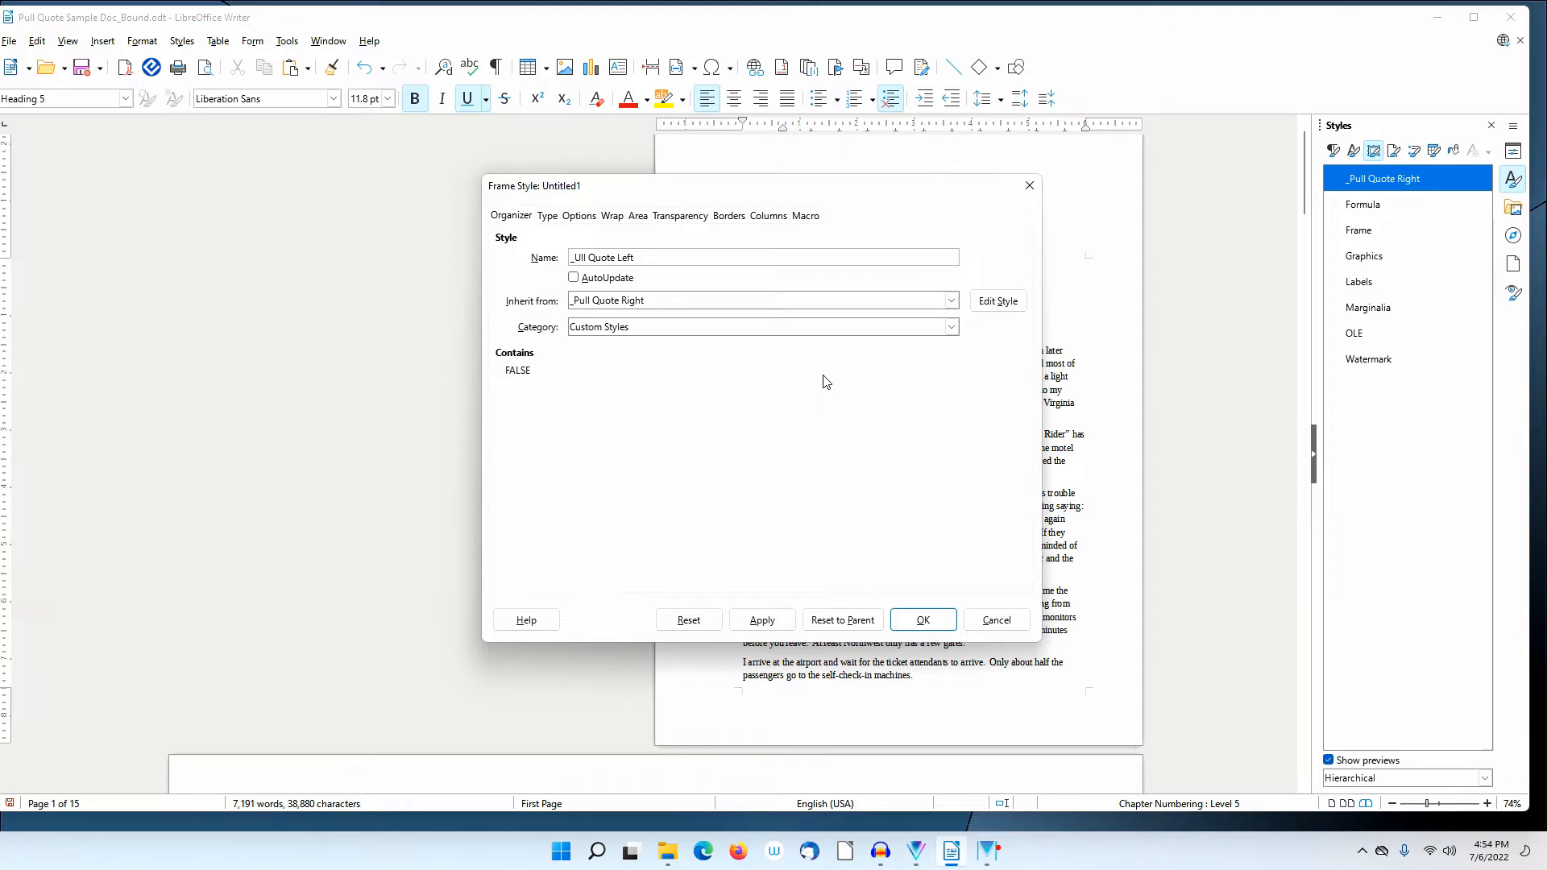
{"action": "type", "text": "Pul"}
{"action": "key", "text": "Delete"}
{"action": "key", "text": "Delete"}
{"action": "key", "text": "Delete"}
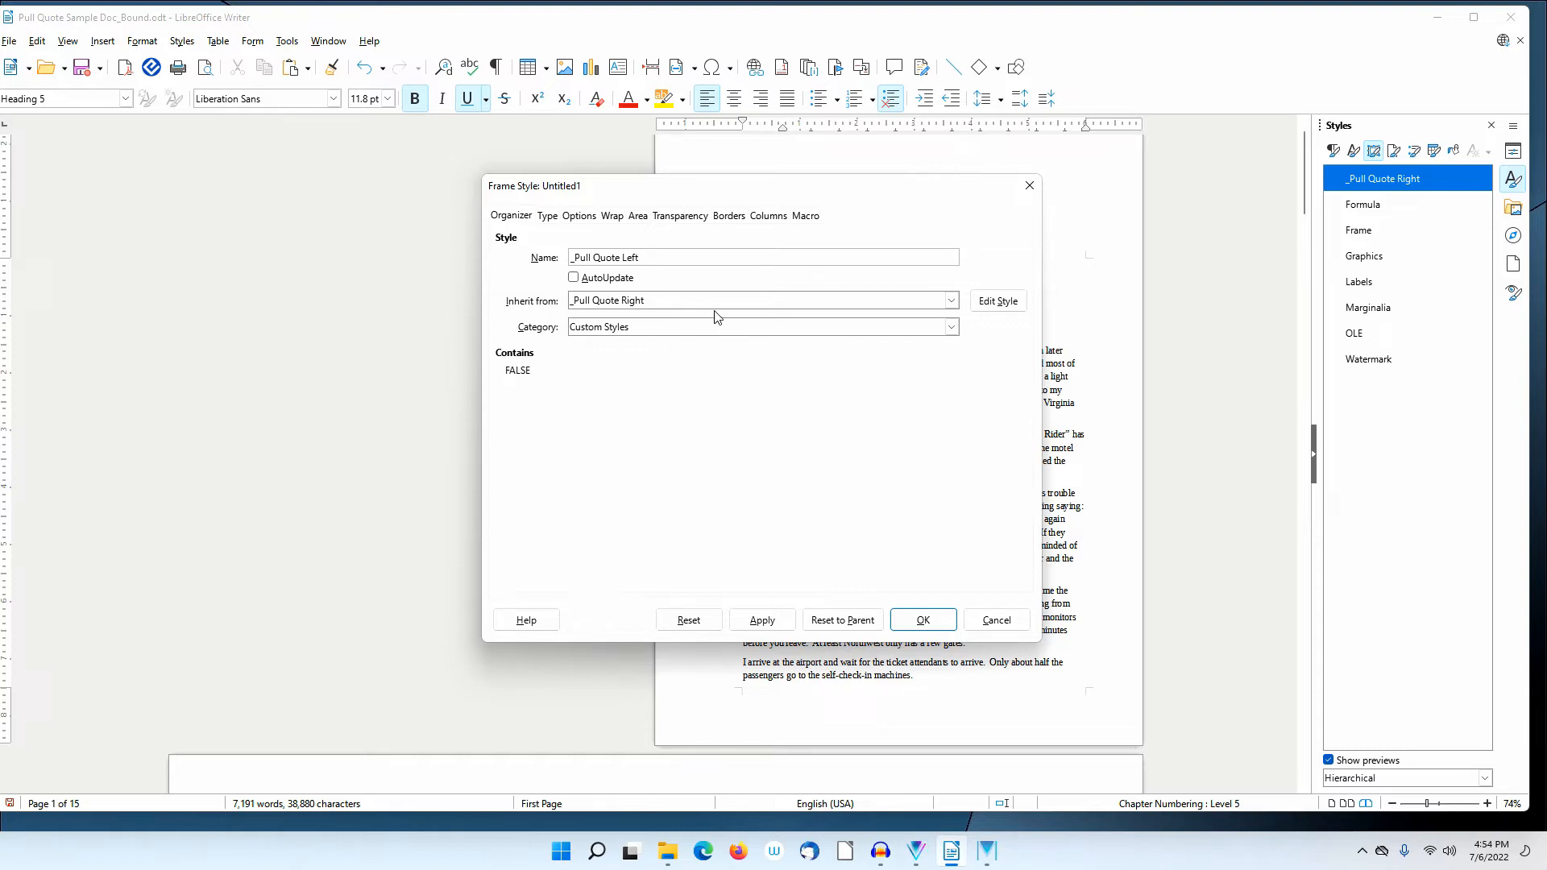
Position the _Pull Quote Left frame horizontally at Left, relative to the left paragraph border
{"action": "left_click", "coordinate": [549, 217]}
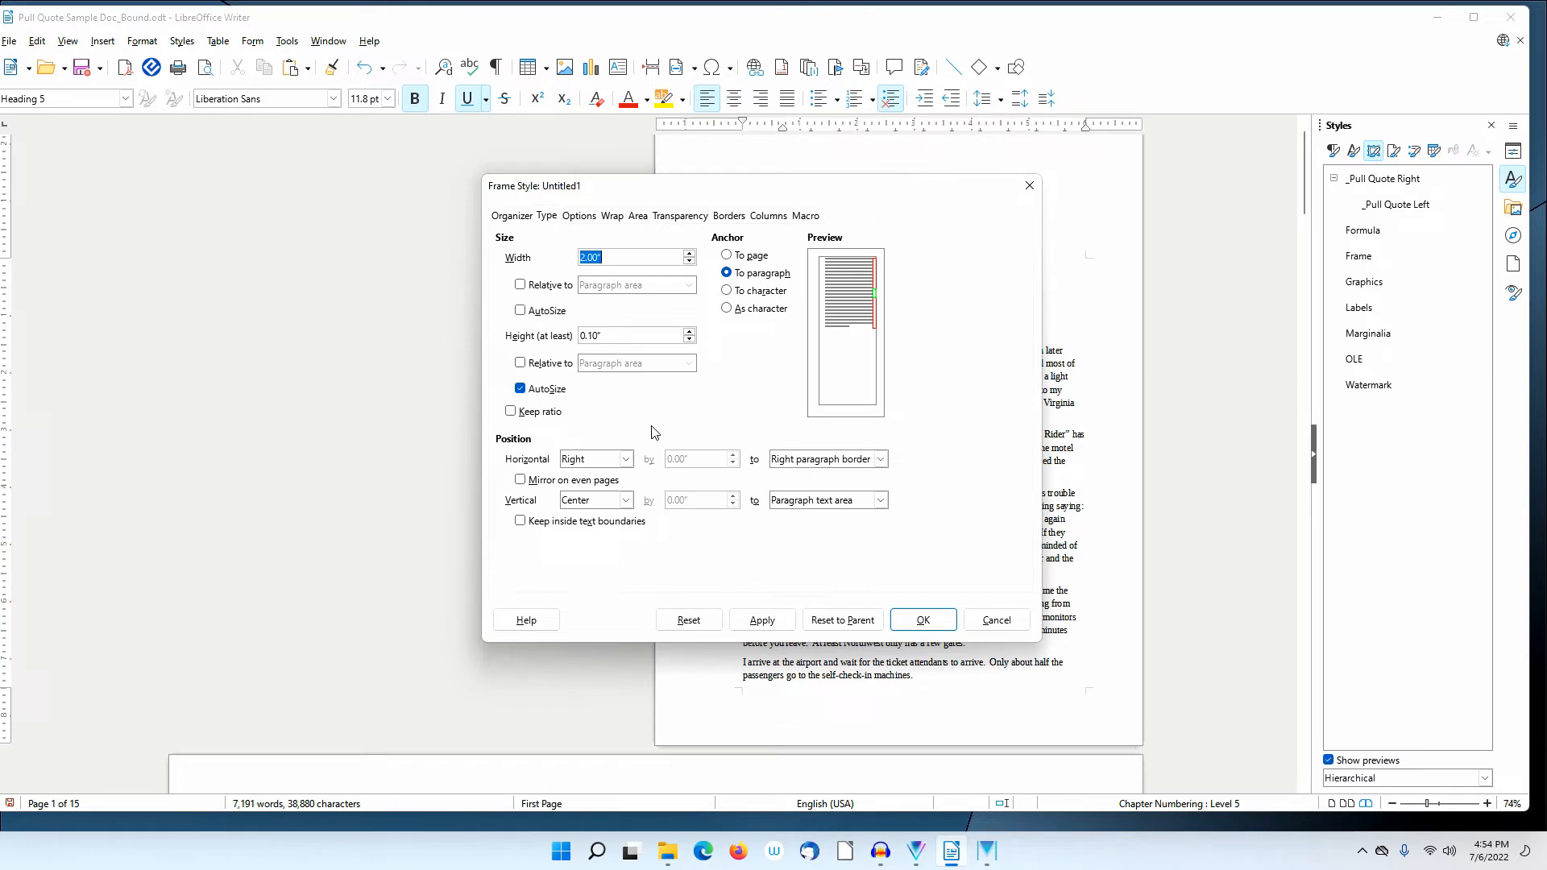
{"action": "left_click", "coordinate": [627, 458]}
{"action": "left_click", "coordinate": [612, 473]}
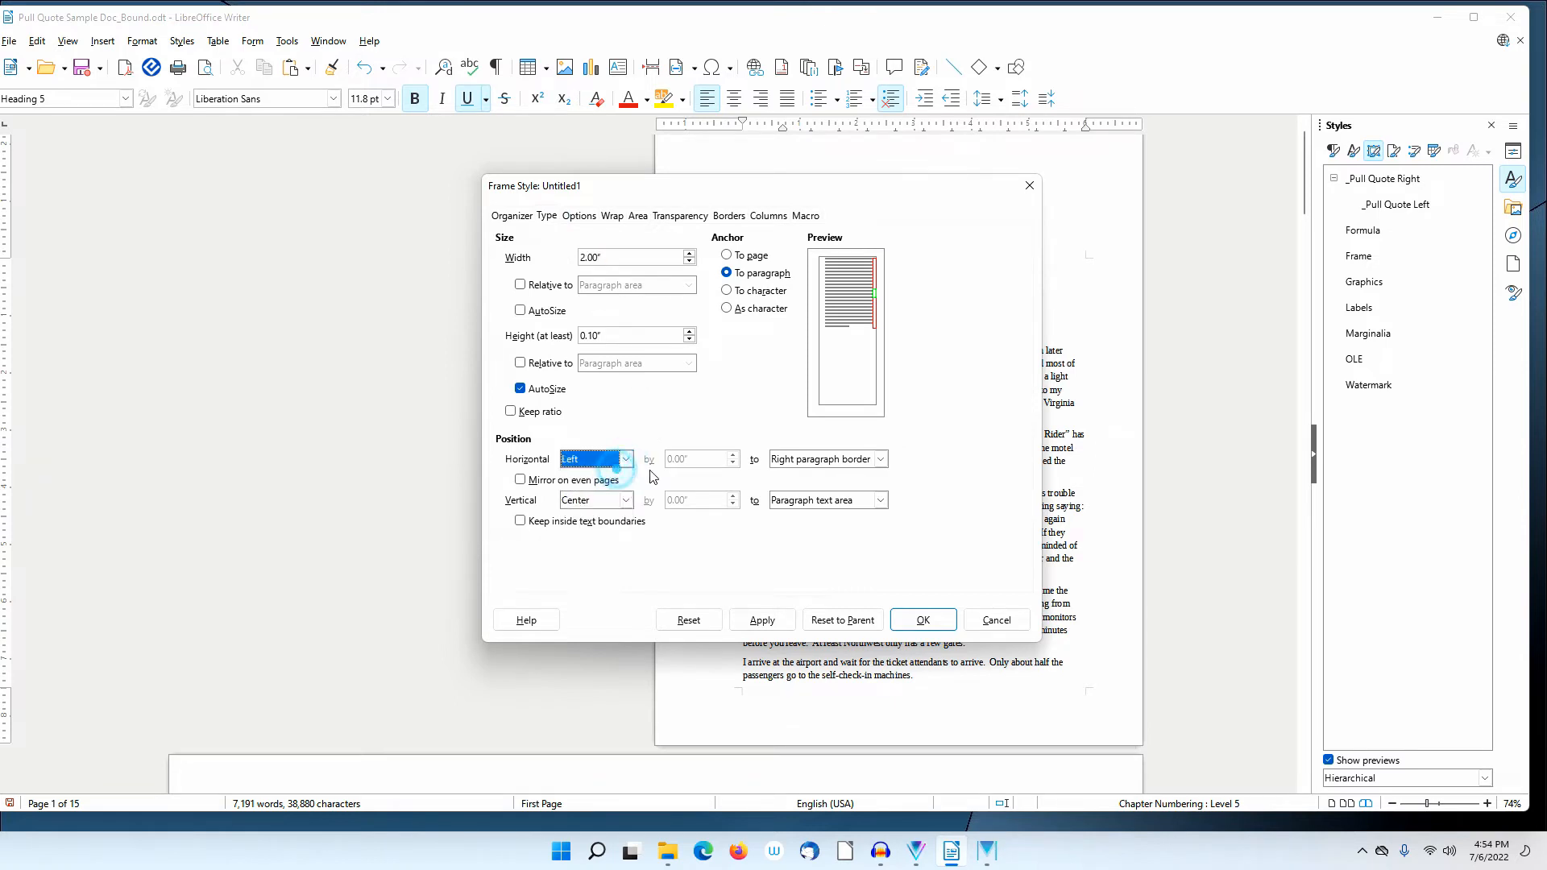
{"action": "left_click", "coordinate": [880, 461]}
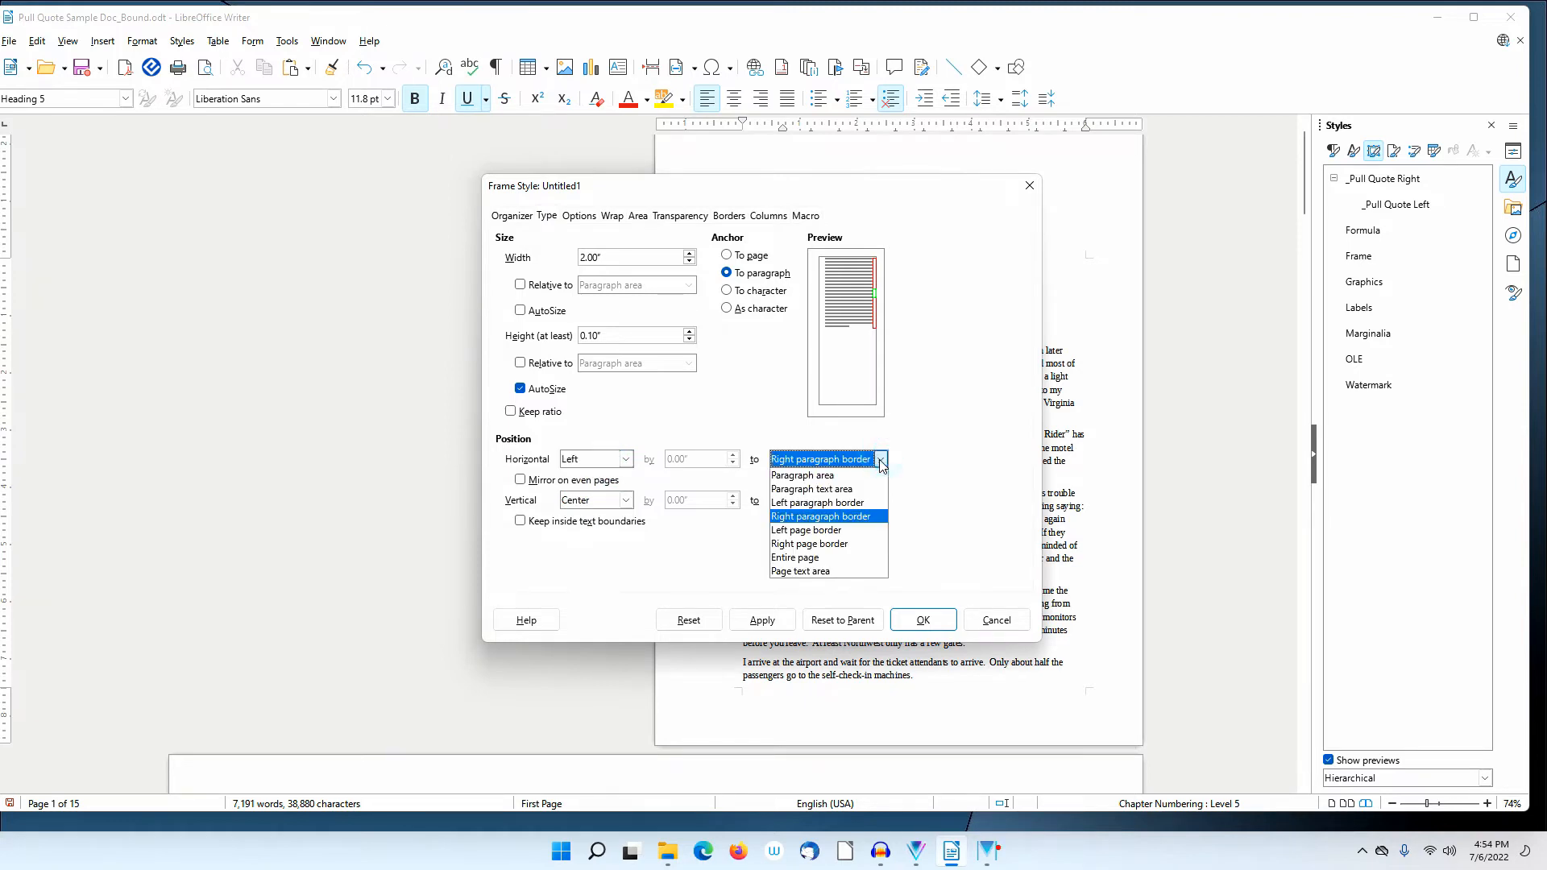
{"action": "left_click", "coordinate": [844, 503]}
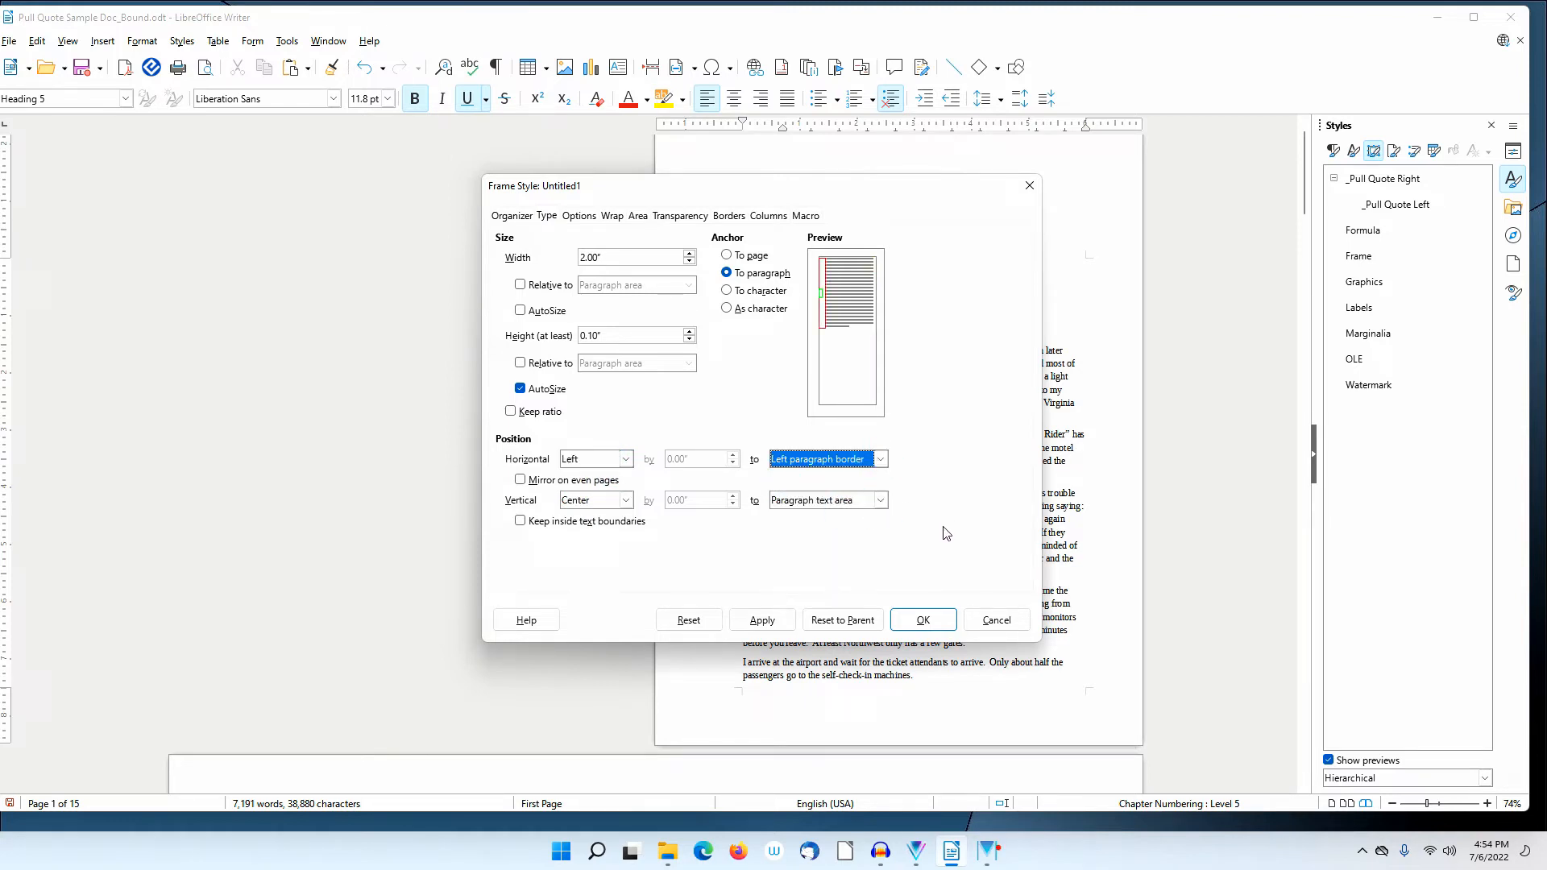
Set the style's wrap spacing to 0" on the left and 0.1" on the right, and save the frame style
{"action": "left_click", "coordinate": [613, 216]}
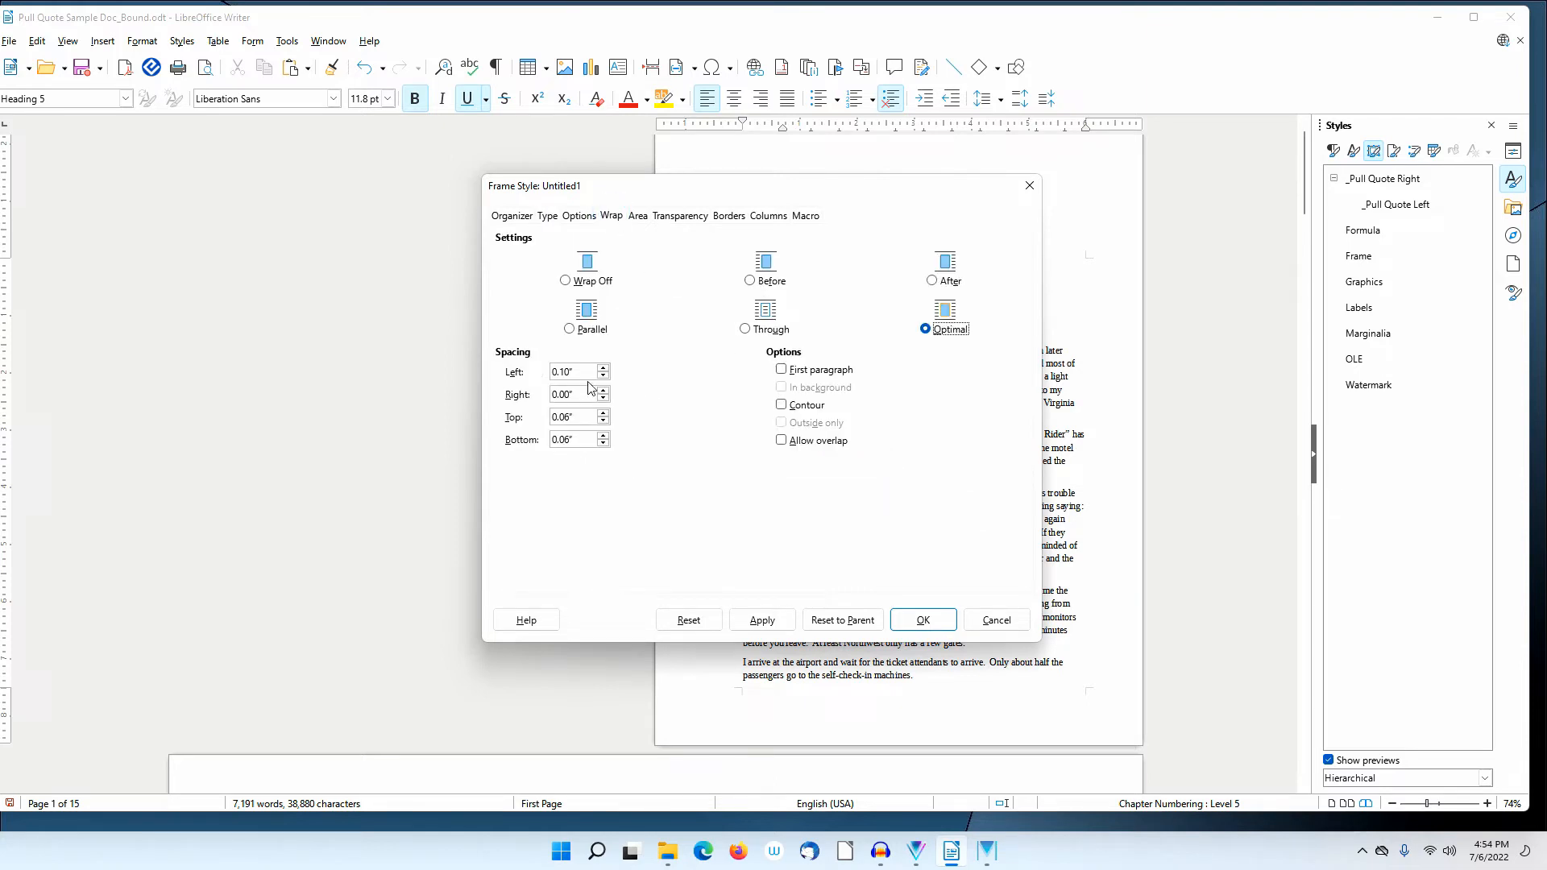
{"action": "left_click_drag", "start_coordinate": [584, 372], "coordinate": [541, 376]}
{"action": "type", "text": "0"}
{"action": "key", "text": "Tab"}
{"action": "type", "text": "0.1"}
{"action": "key", "text": "Tab"}
{"action": "left_click", "coordinate": [915, 618]}
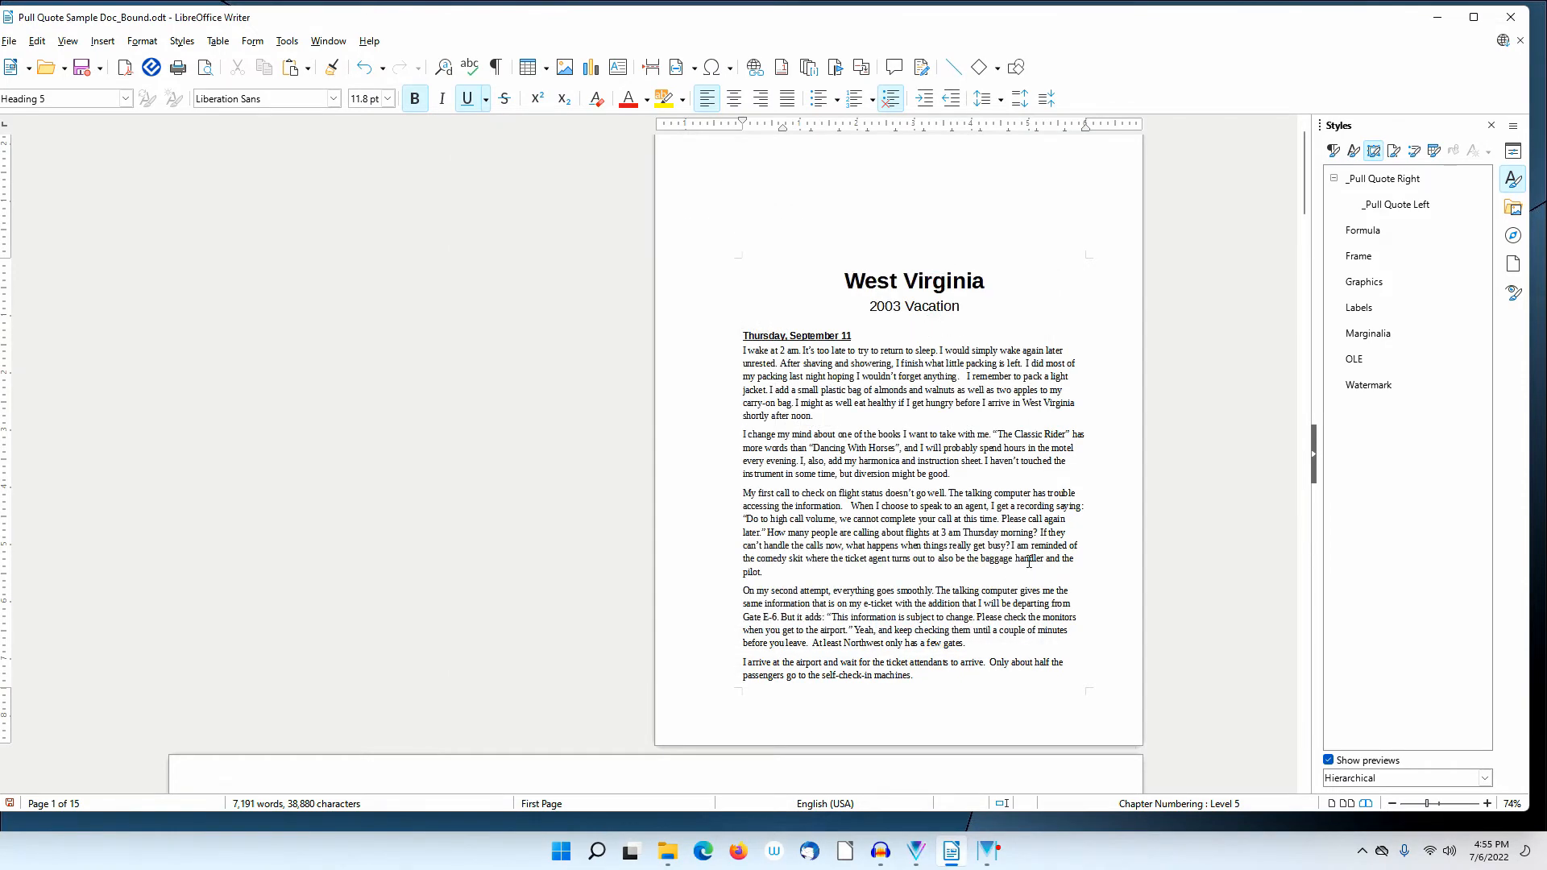
Copy the sentence "Overall, I am pleased that I chose to fly." from the second paragraph on page 2
{"action": "scroll", "coordinate": [921, 531], "scroll_direction": "down", "scroll_amount": 8}
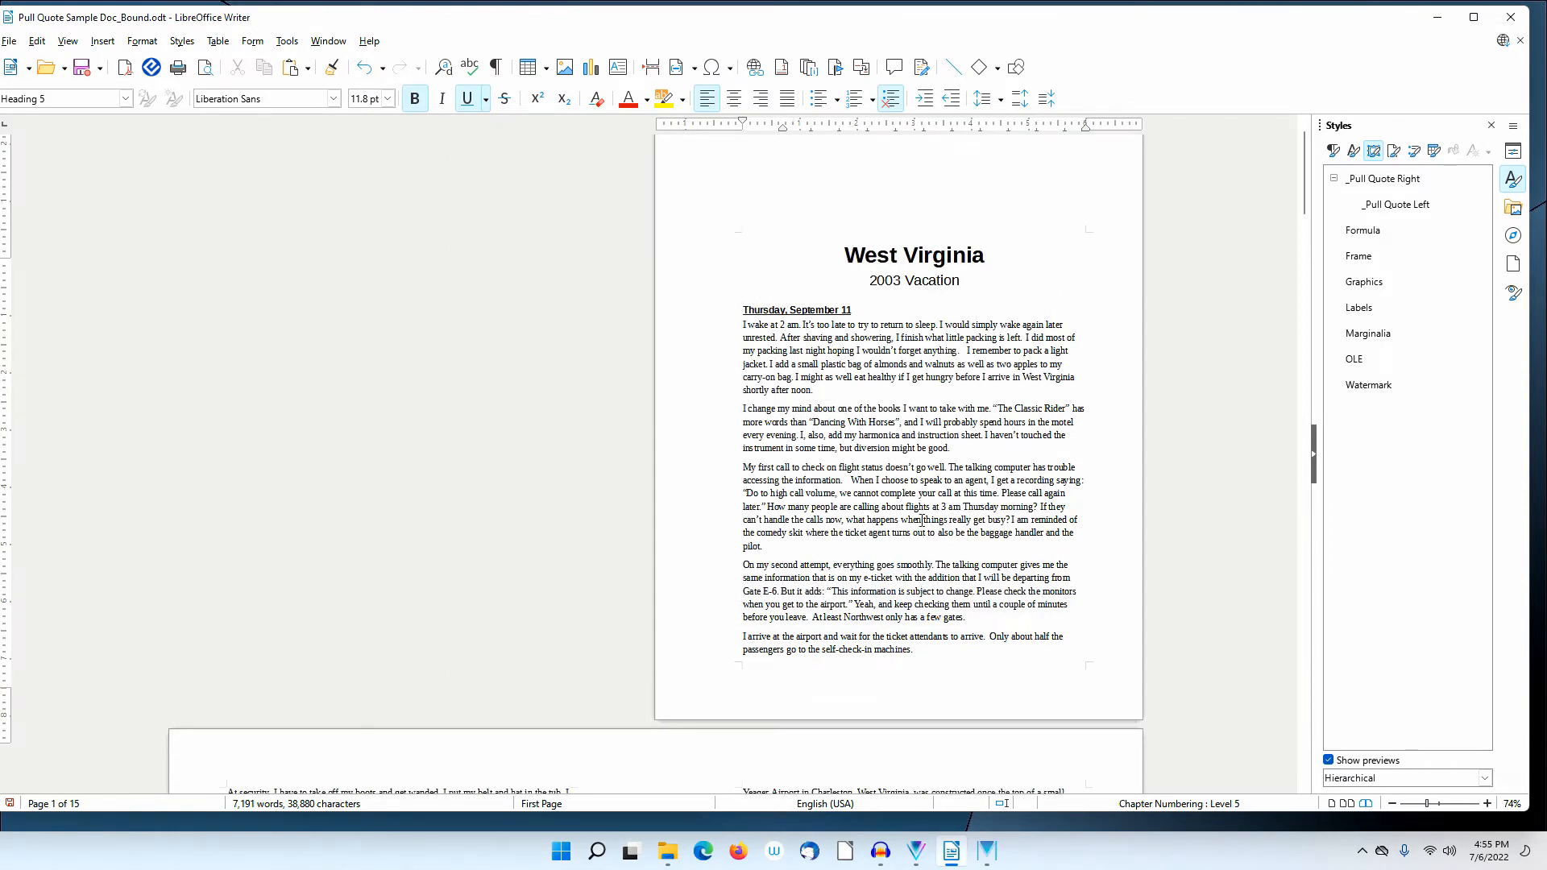
{"action": "scroll", "coordinate": [919, 518], "scroll_direction": "down", "scroll_amount": 3}
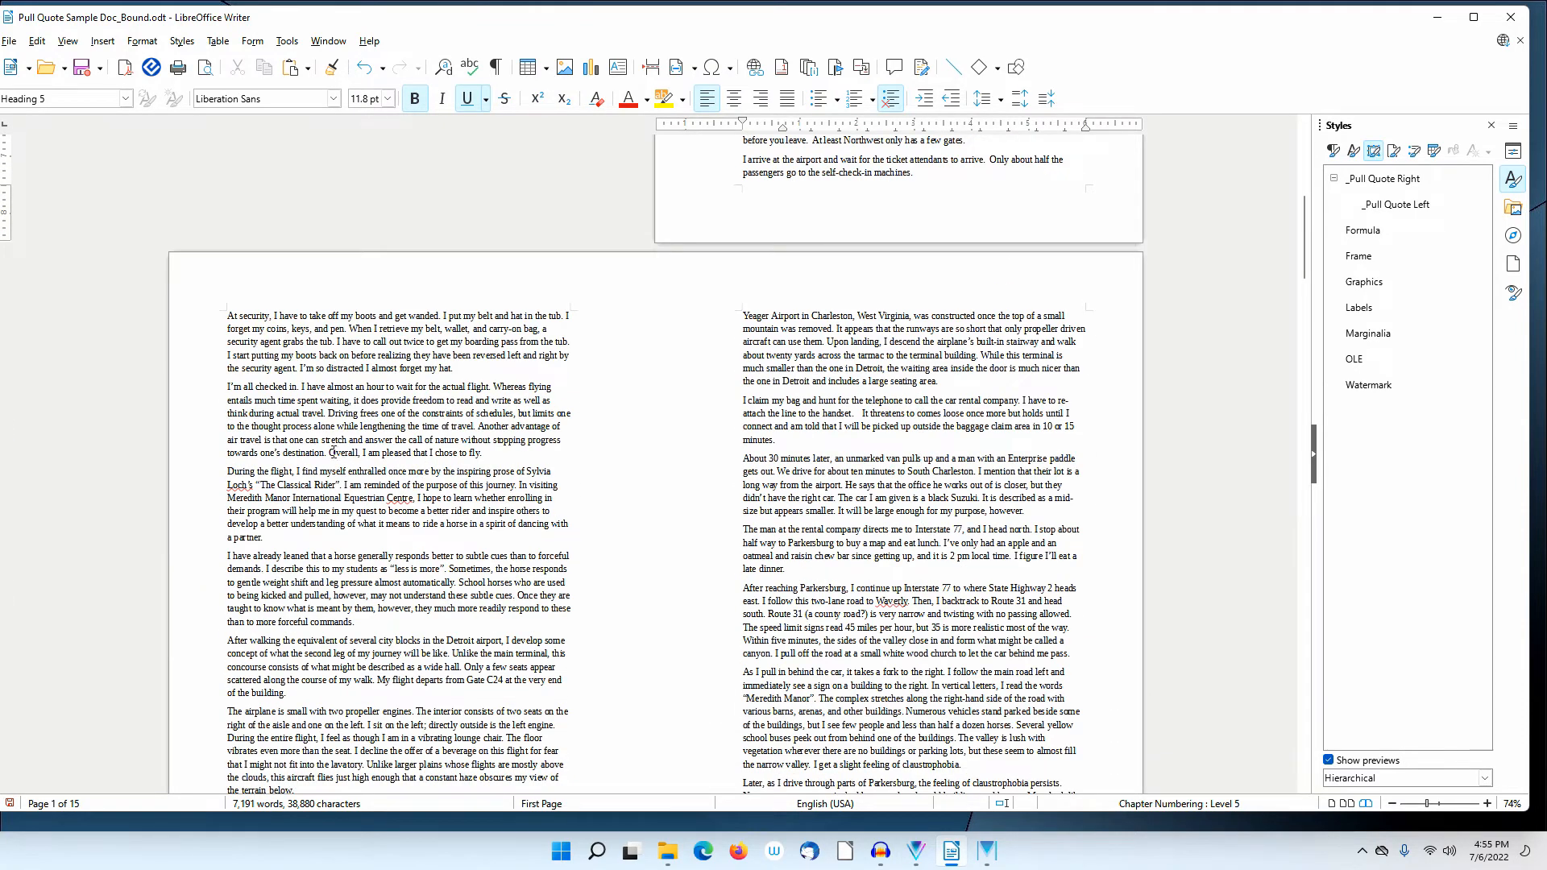
{"action": "left_click_drag", "start_coordinate": [328, 453], "coordinate": [494, 455]}
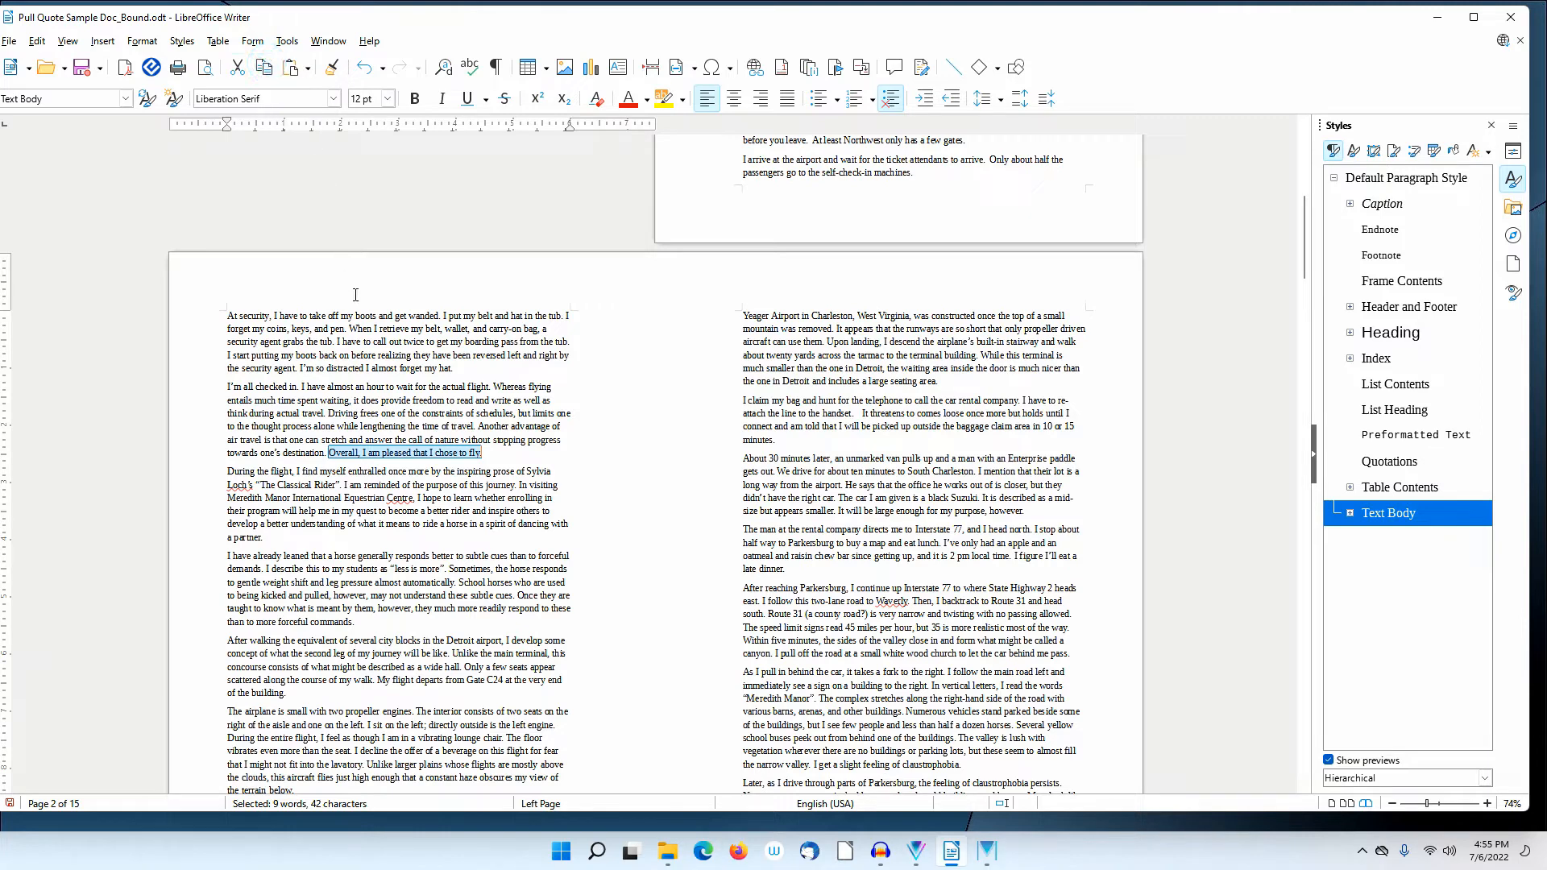
Insert a frame at the start of the "I'm all checked in" paragraph and apply the _Pull Quote Left frame style
{"action": "left_click", "coordinate": [226, 386]}
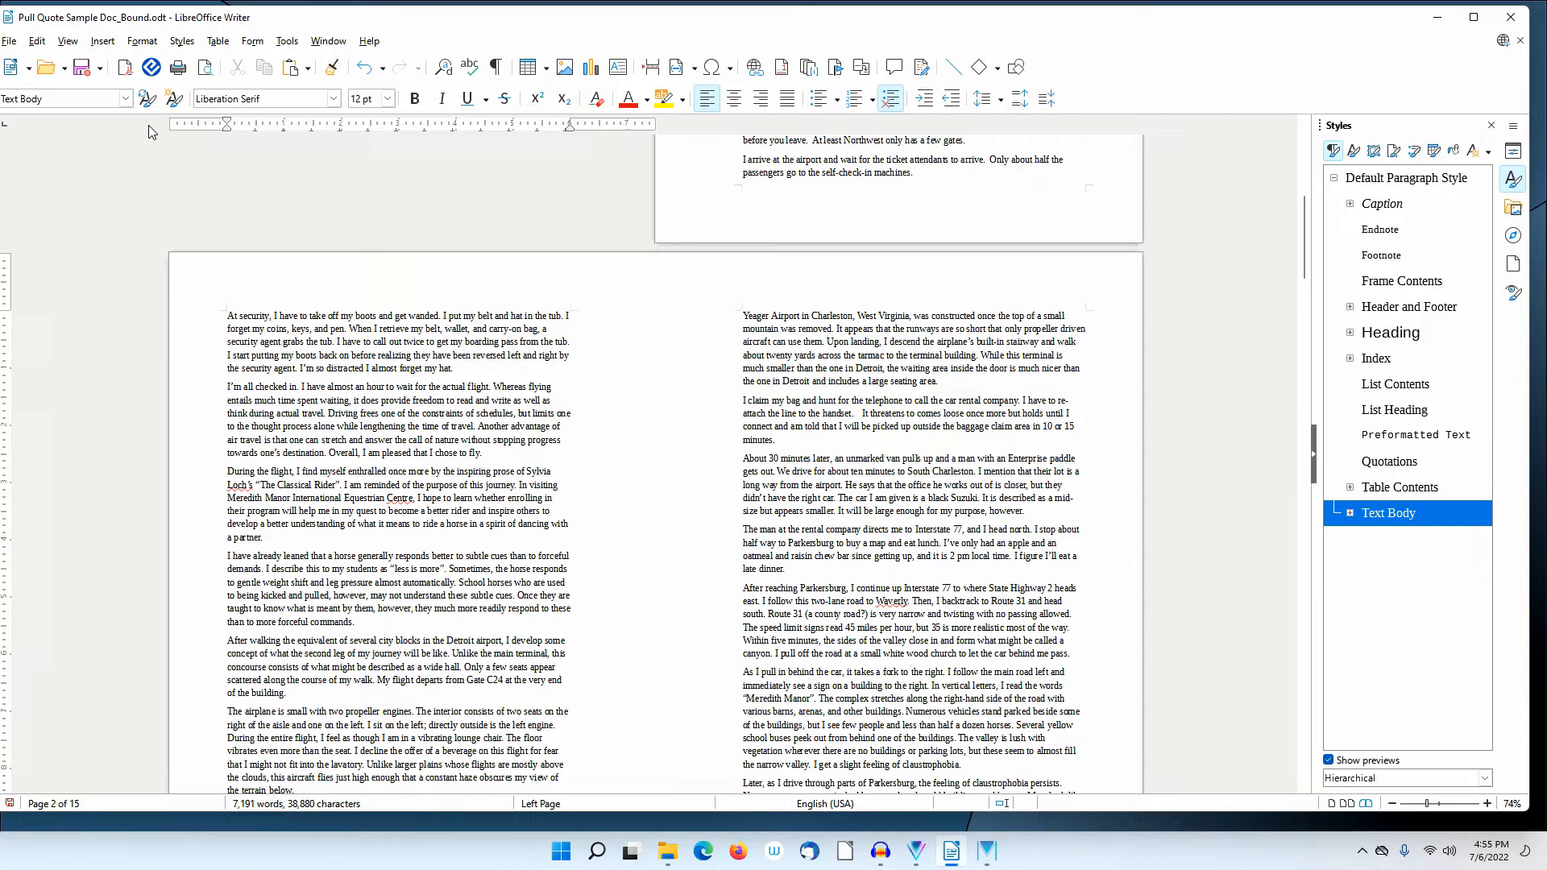
{"action": "left_click", "coordinate": [103, 41]}
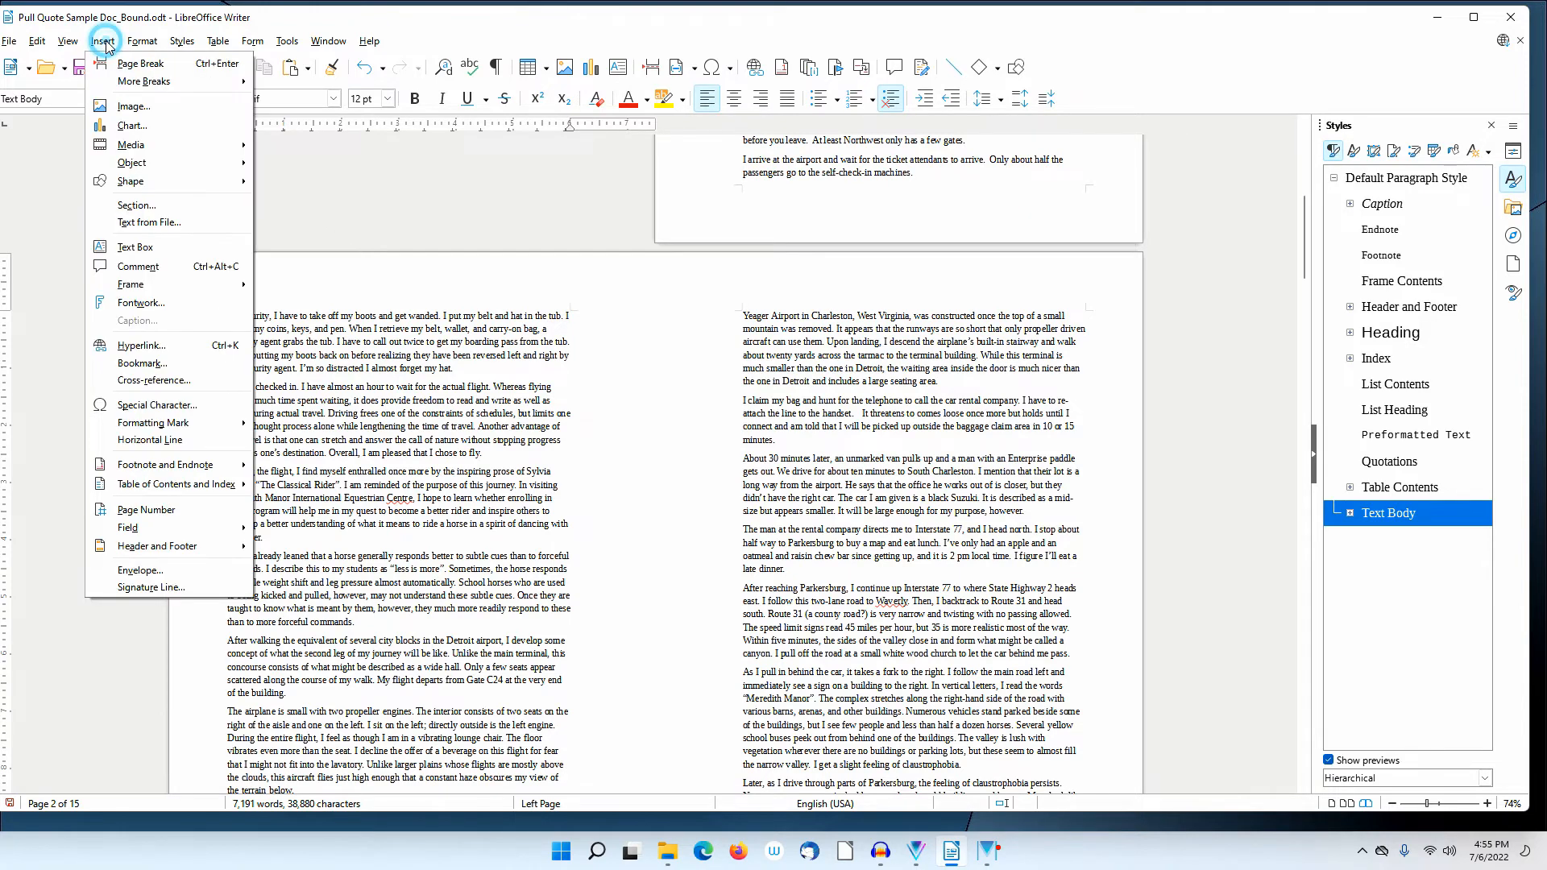
{"action": "mouse_move", "coordinate": [154, 289]}
{"action": "left_click", "coordinate": [302, 304]}
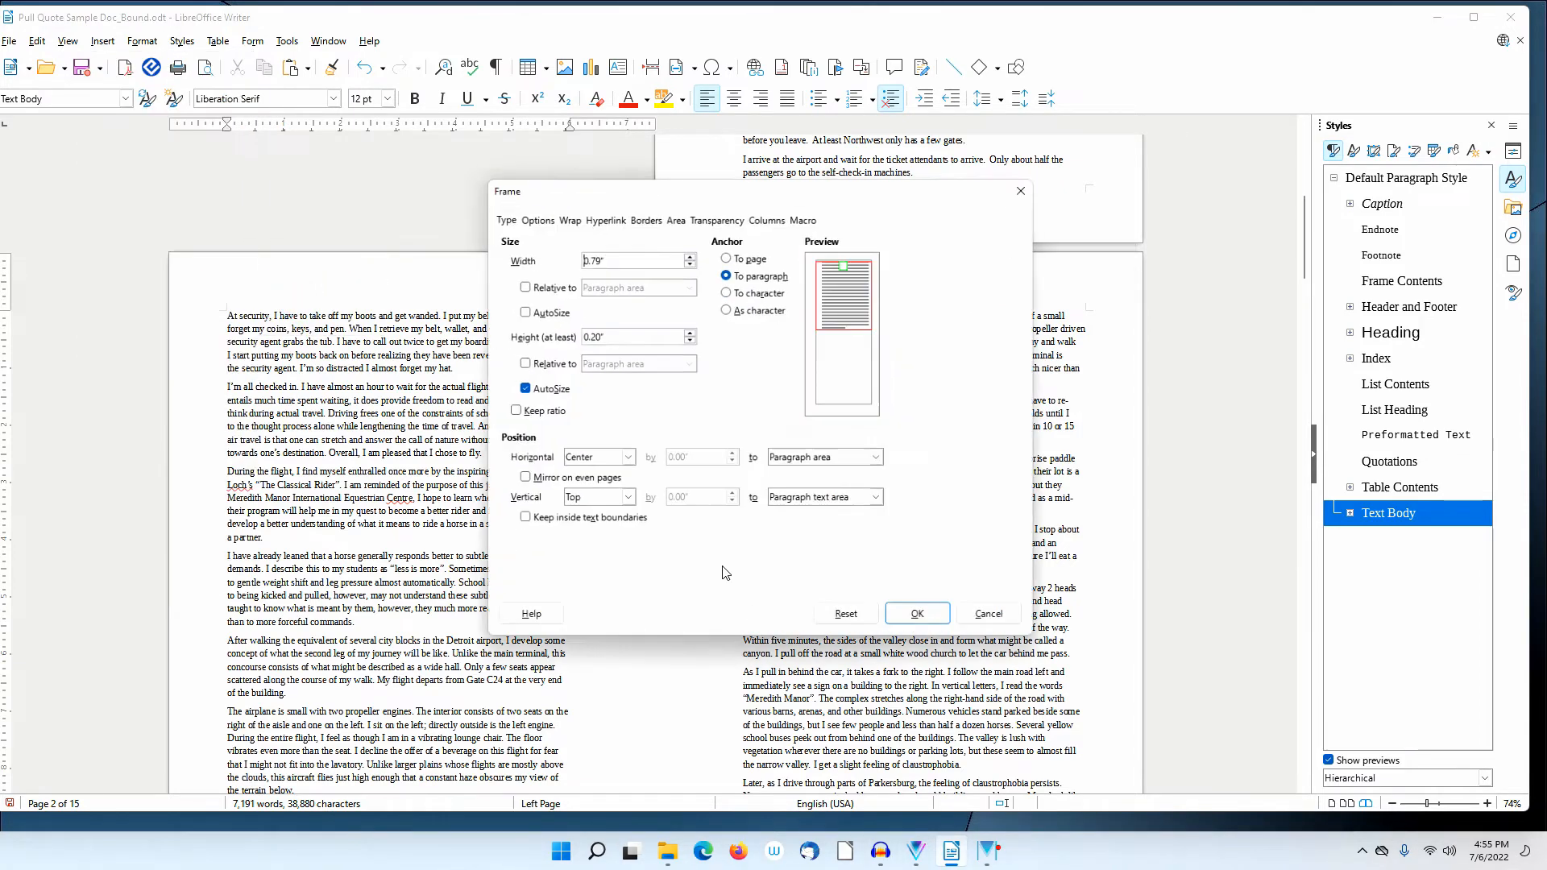
{"action": "left_click", "coordinate": [923, 622]}
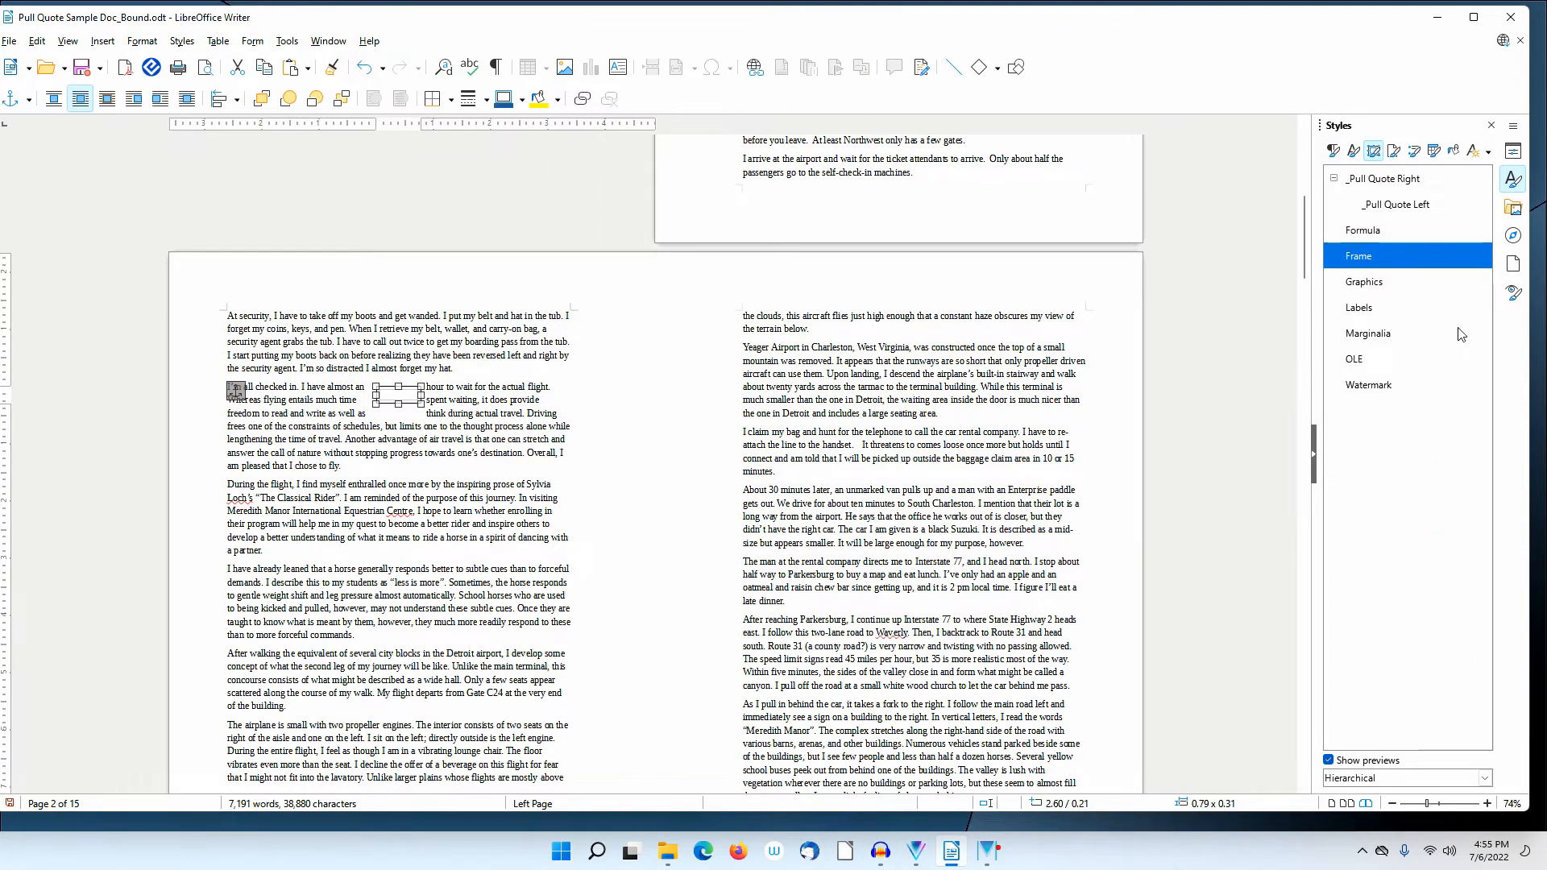
{"action": "double_click", "coordinate": [1409, 212]}
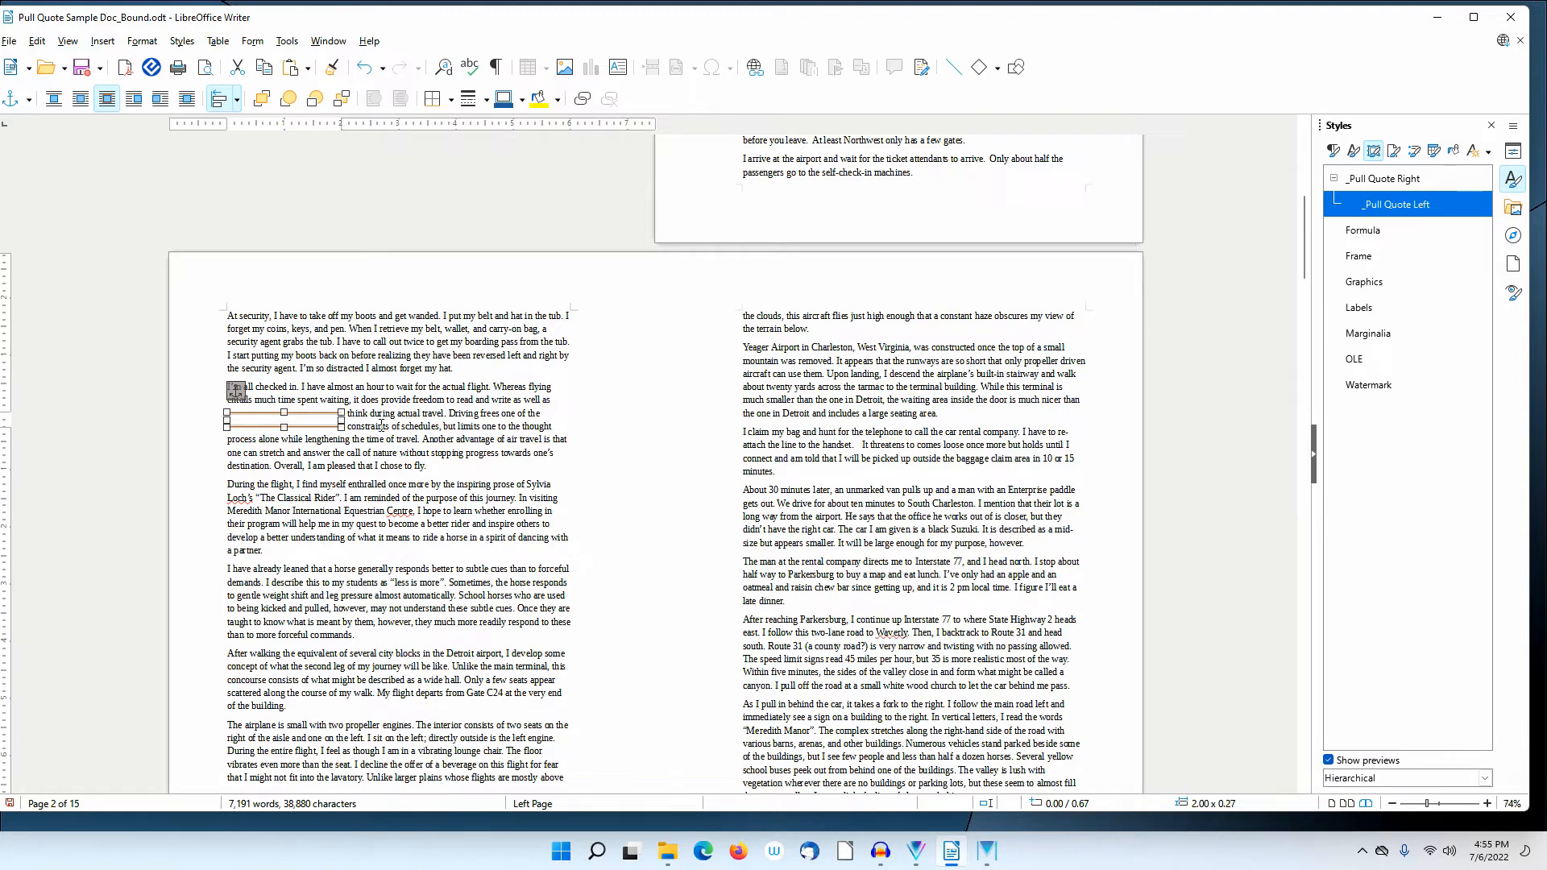
{"action": "left_click", "coordinate": [380, 425]}
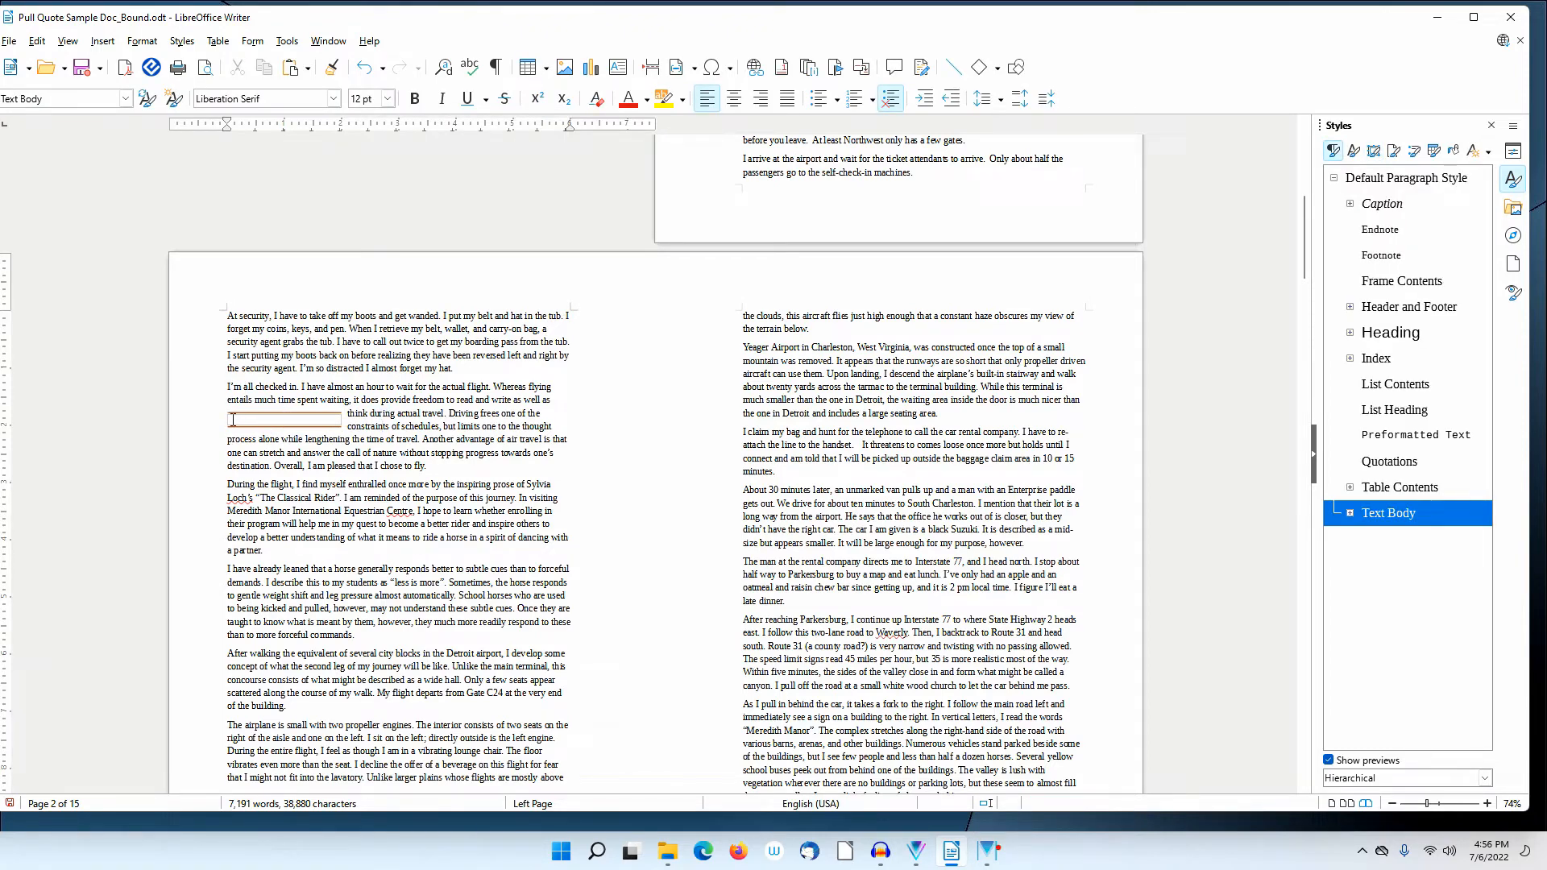
Paste the copied sentence into the new pull quote frame using Paste Special
{"action": "left_click", "coordinate": [232, 419]}
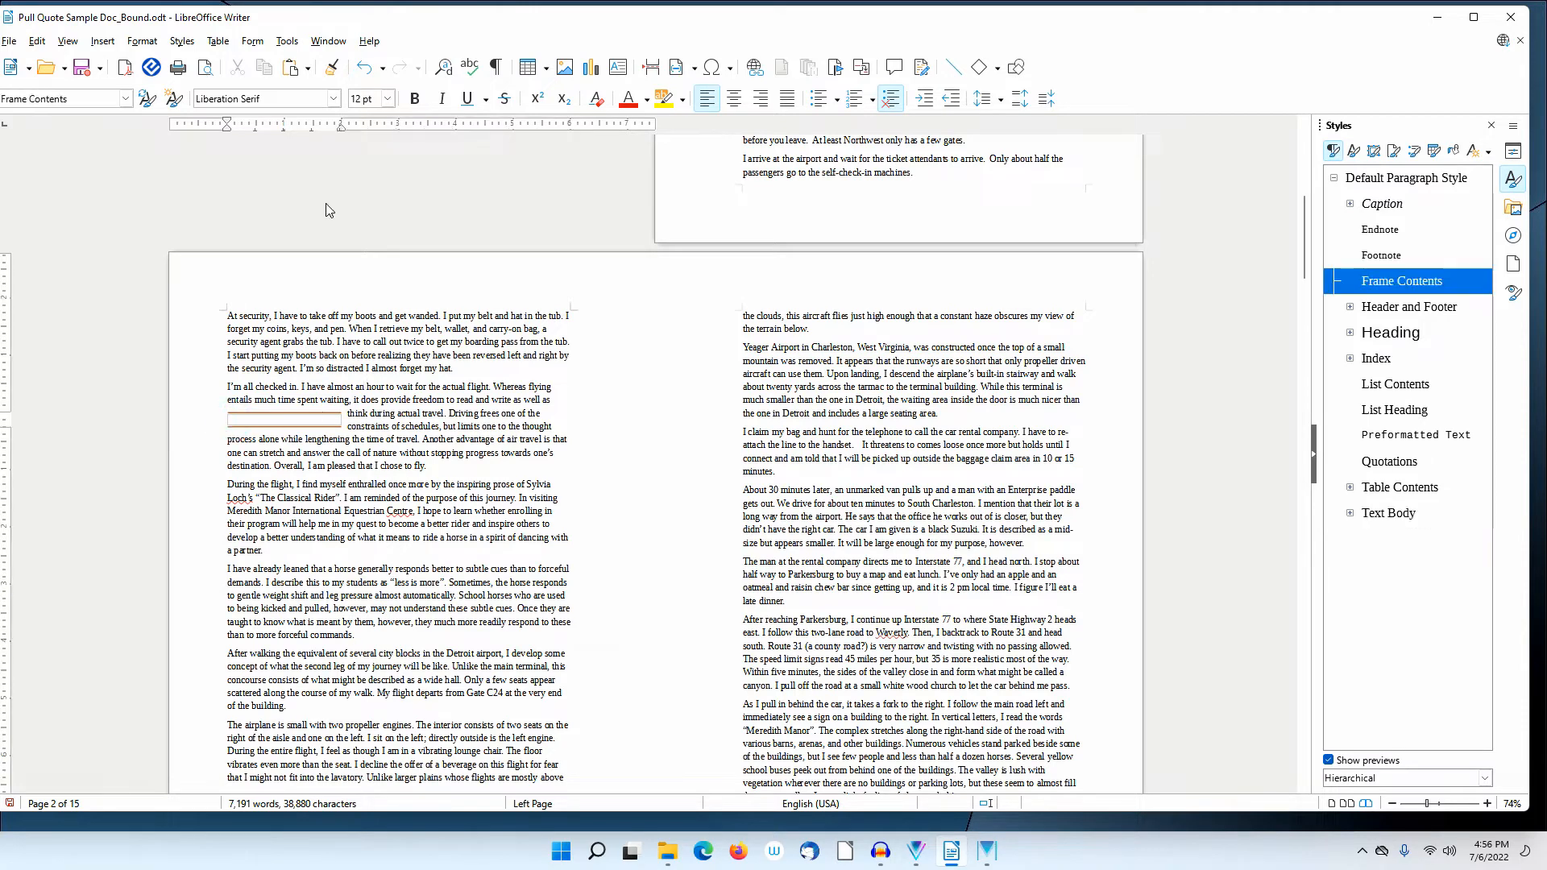
{"action": "left_click", "coordinate": [38, 41]}
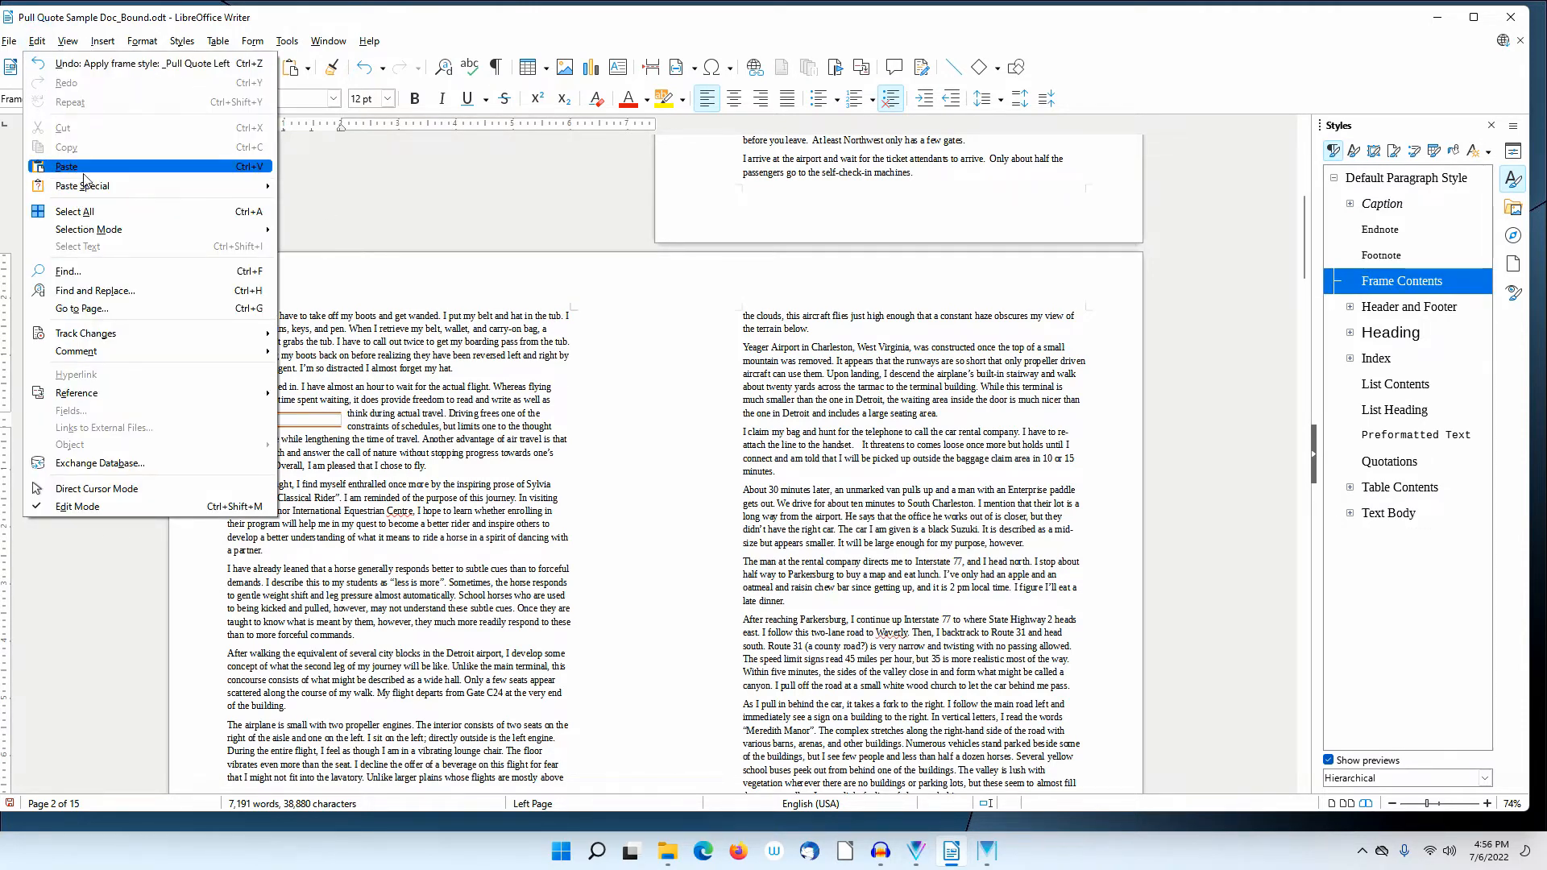
{"action": "mouse_move", "coordinate": [90, 192]}
{"action": "left_click", "coordinate": [331, 185]}
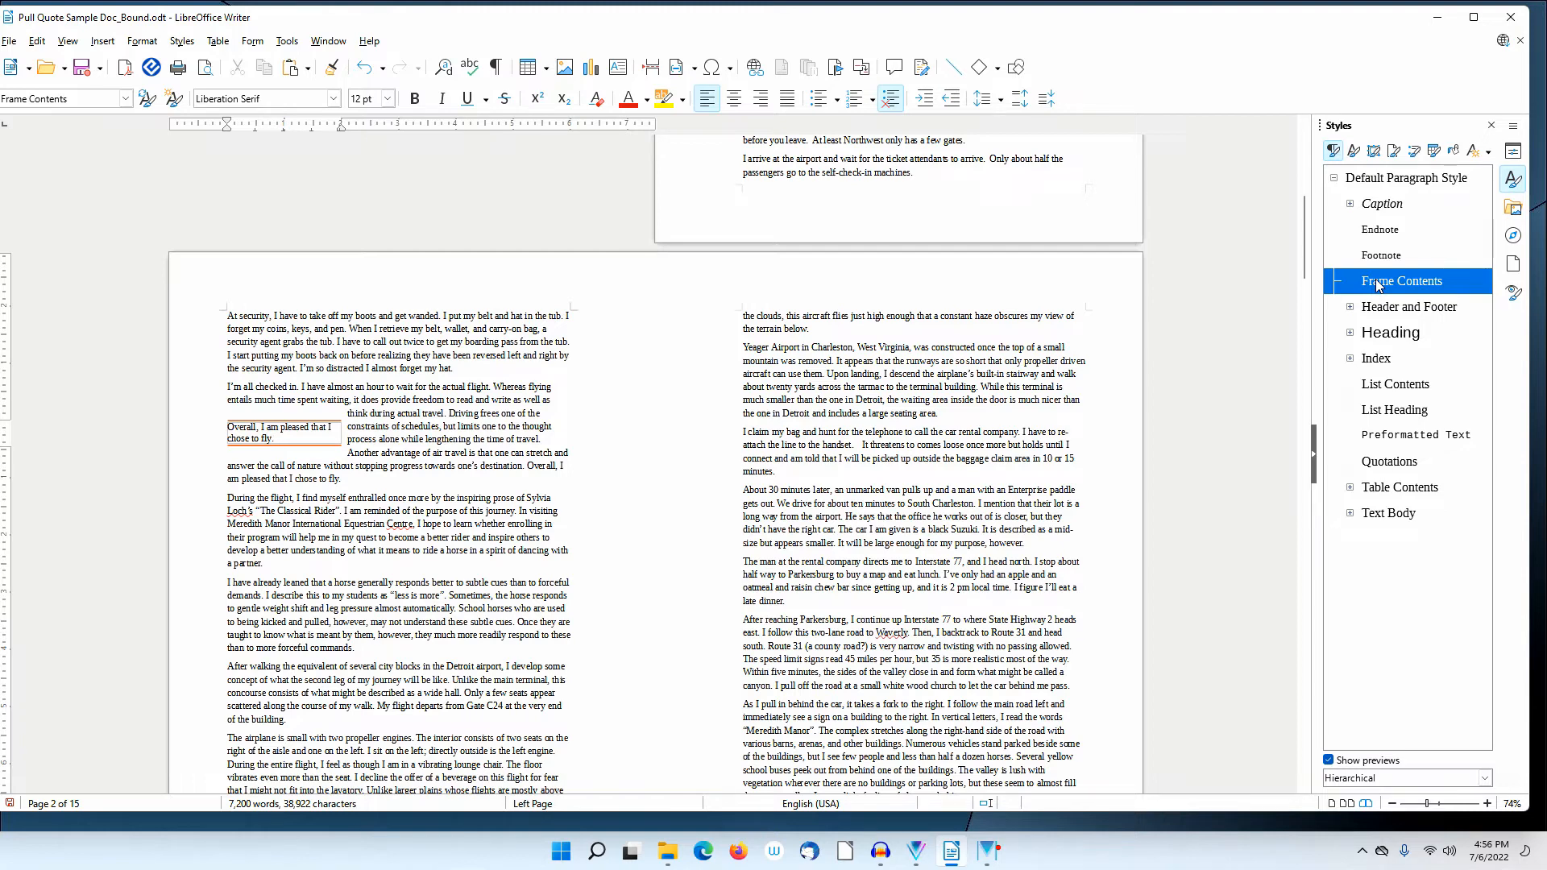
Create a new paragraph style named "_Pull Quote" with its Inherit from setting at None
{"action": "right_click", "coordinate": [1377, 280]}
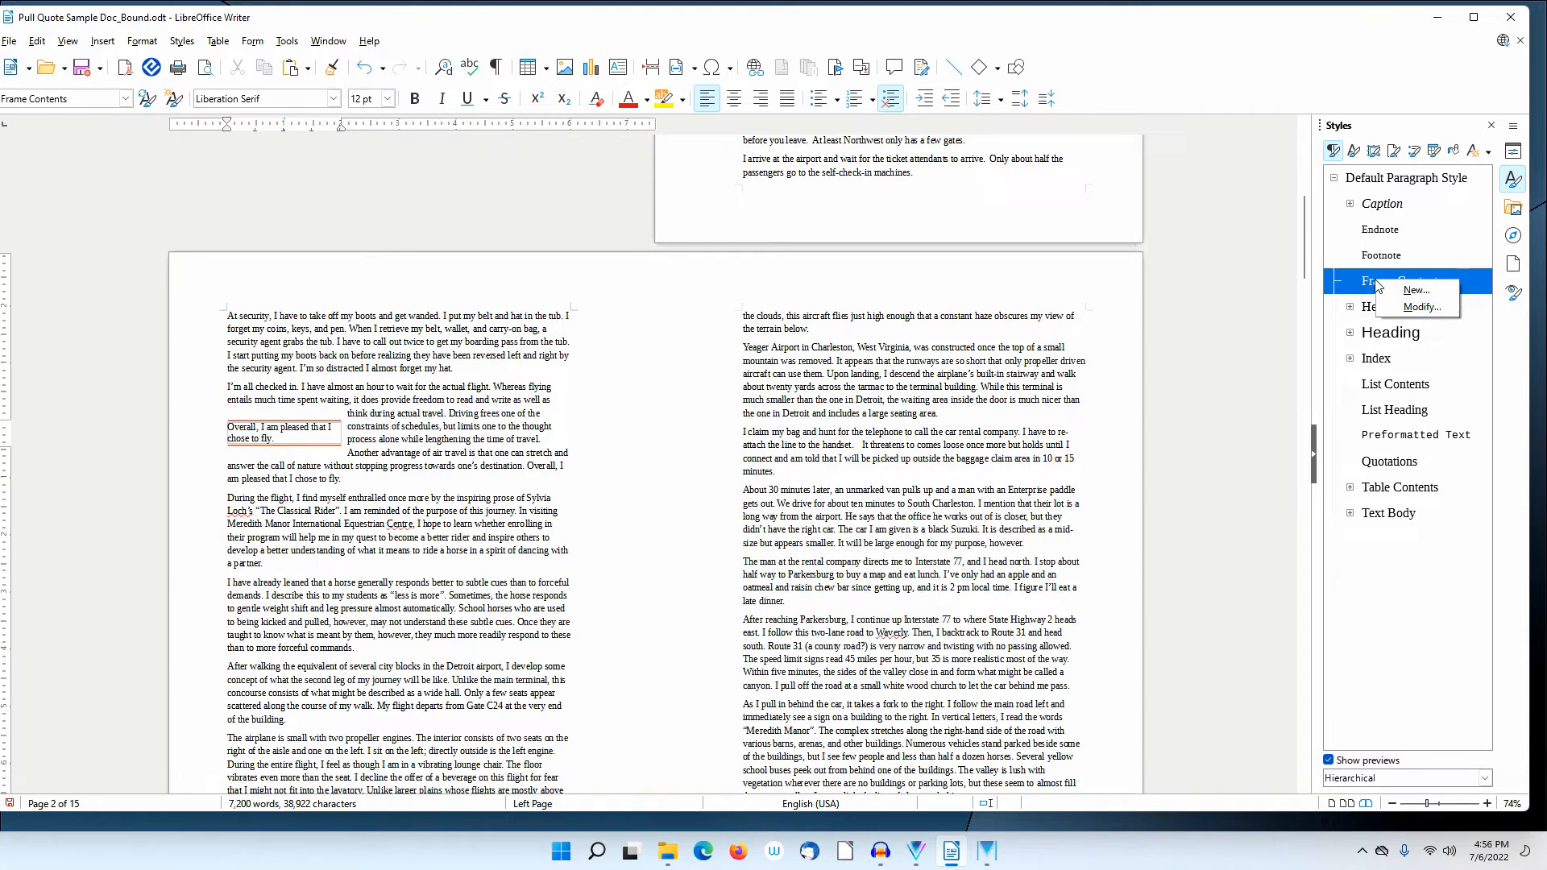
{"action": "left_click", "coordinate": [1416, 290]}
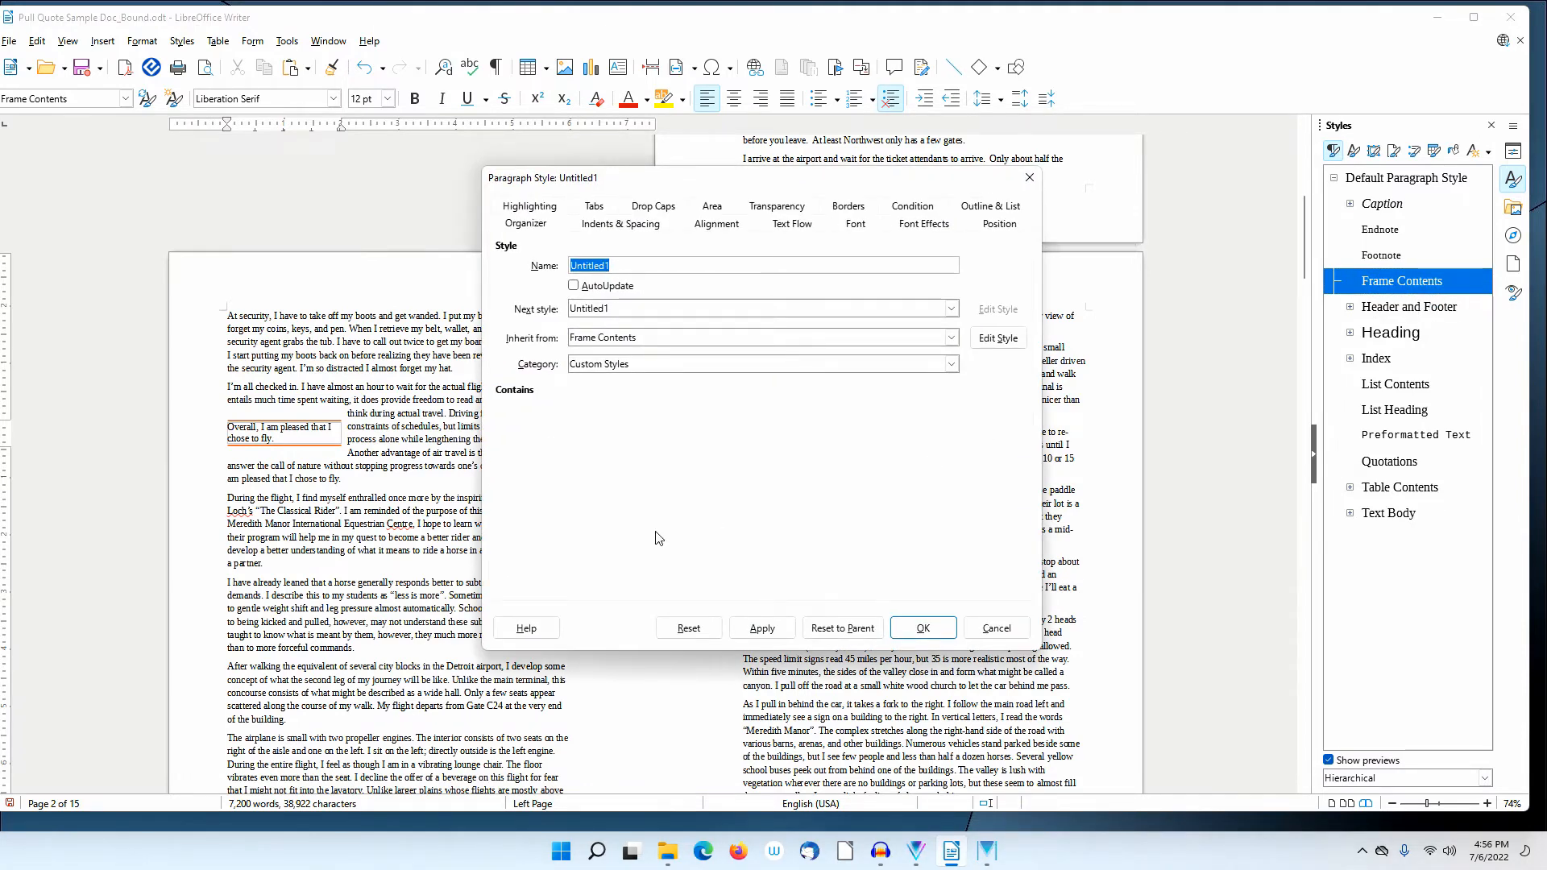
{"action": "key", "text": "BackSpace"}
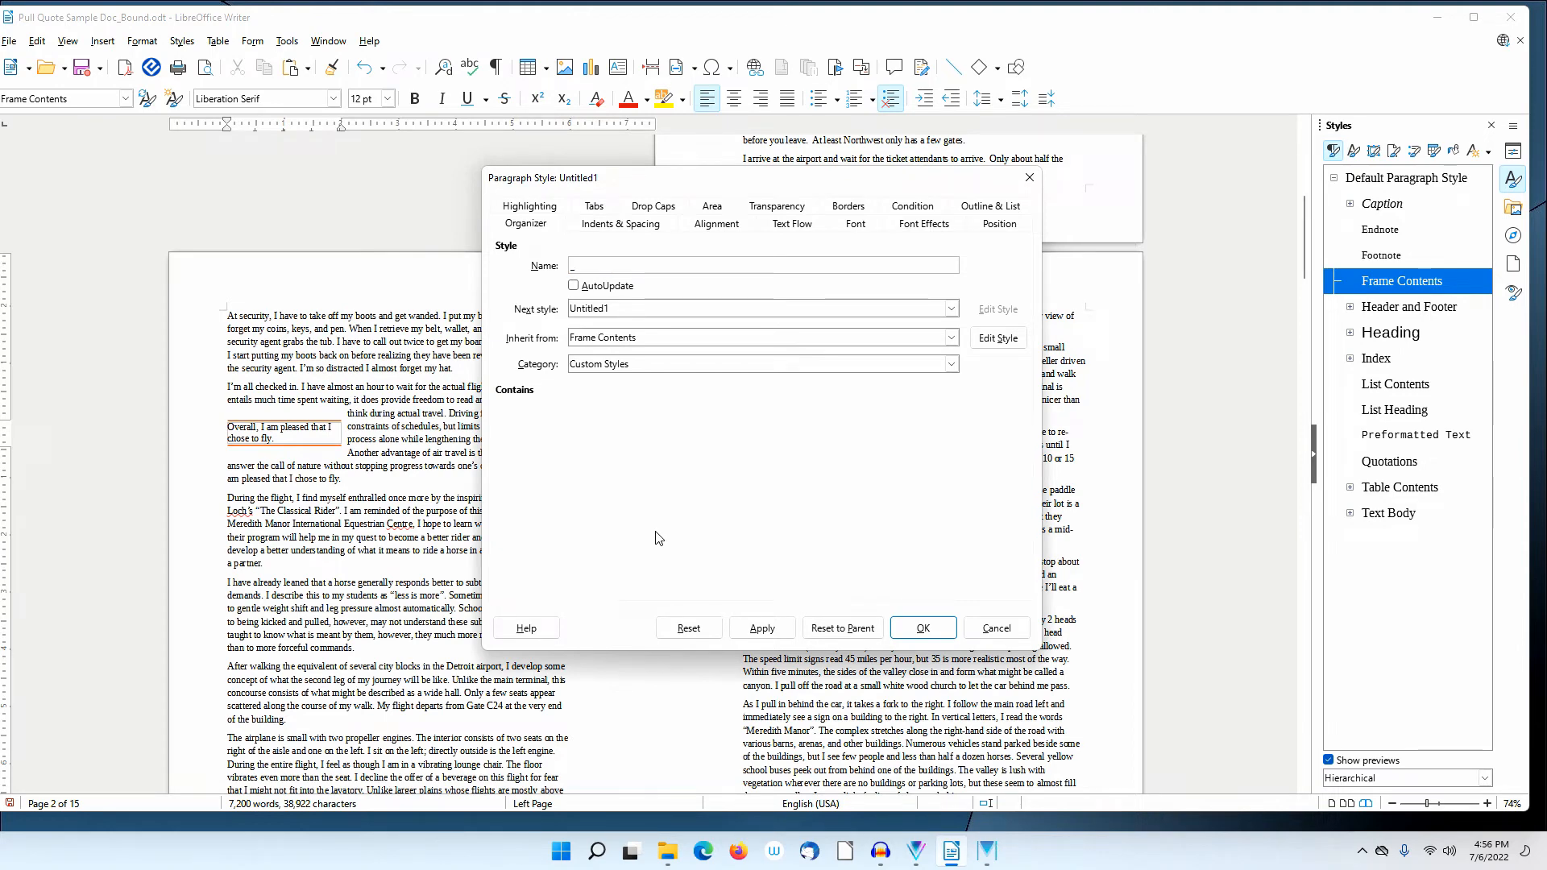
{"action": "type", "text": "_Pull "}
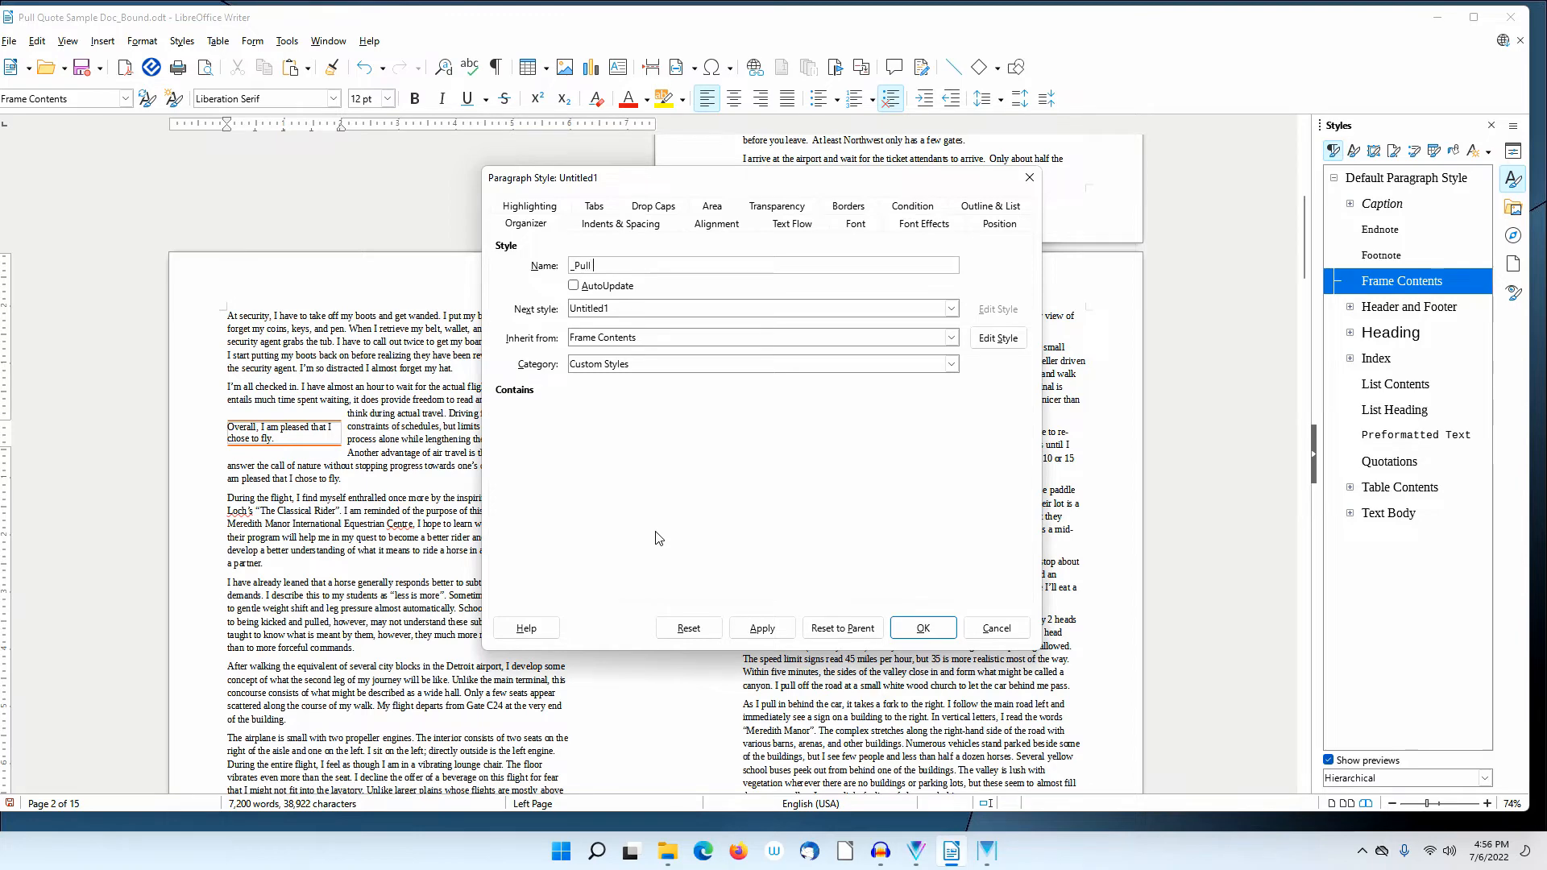
{"action": "type", "text": "Quote"}
{"action": "key", "text": "Tab"}
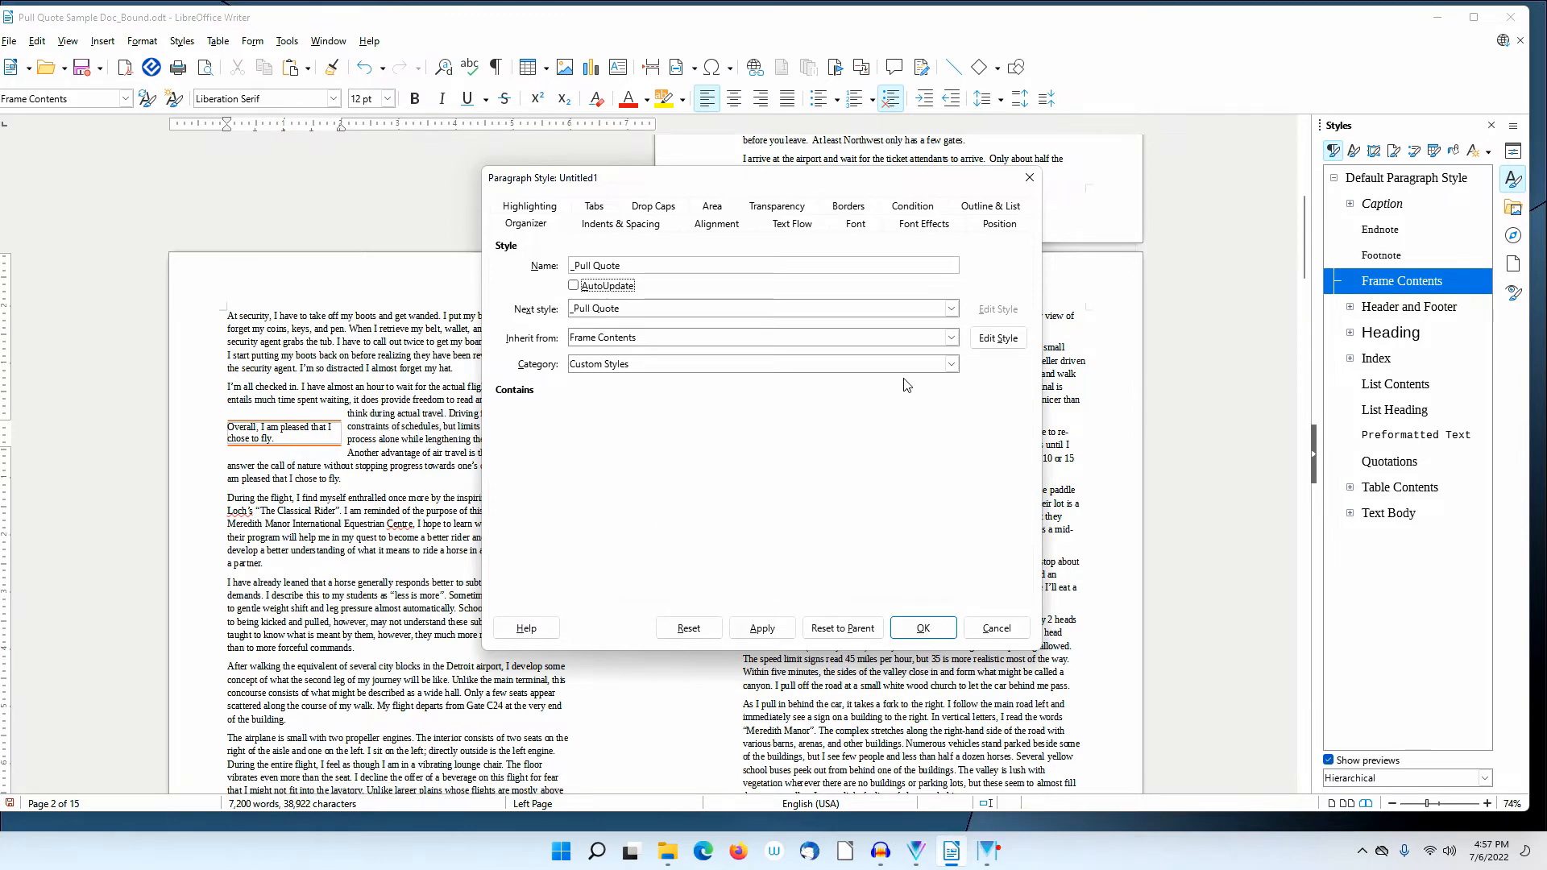
{"action": "left_click", "coordinate": [952, 338]}
{"action": "scroll", "coordinate": [952, 374], "scroll_direction": "up", "scroll_amount": 10}
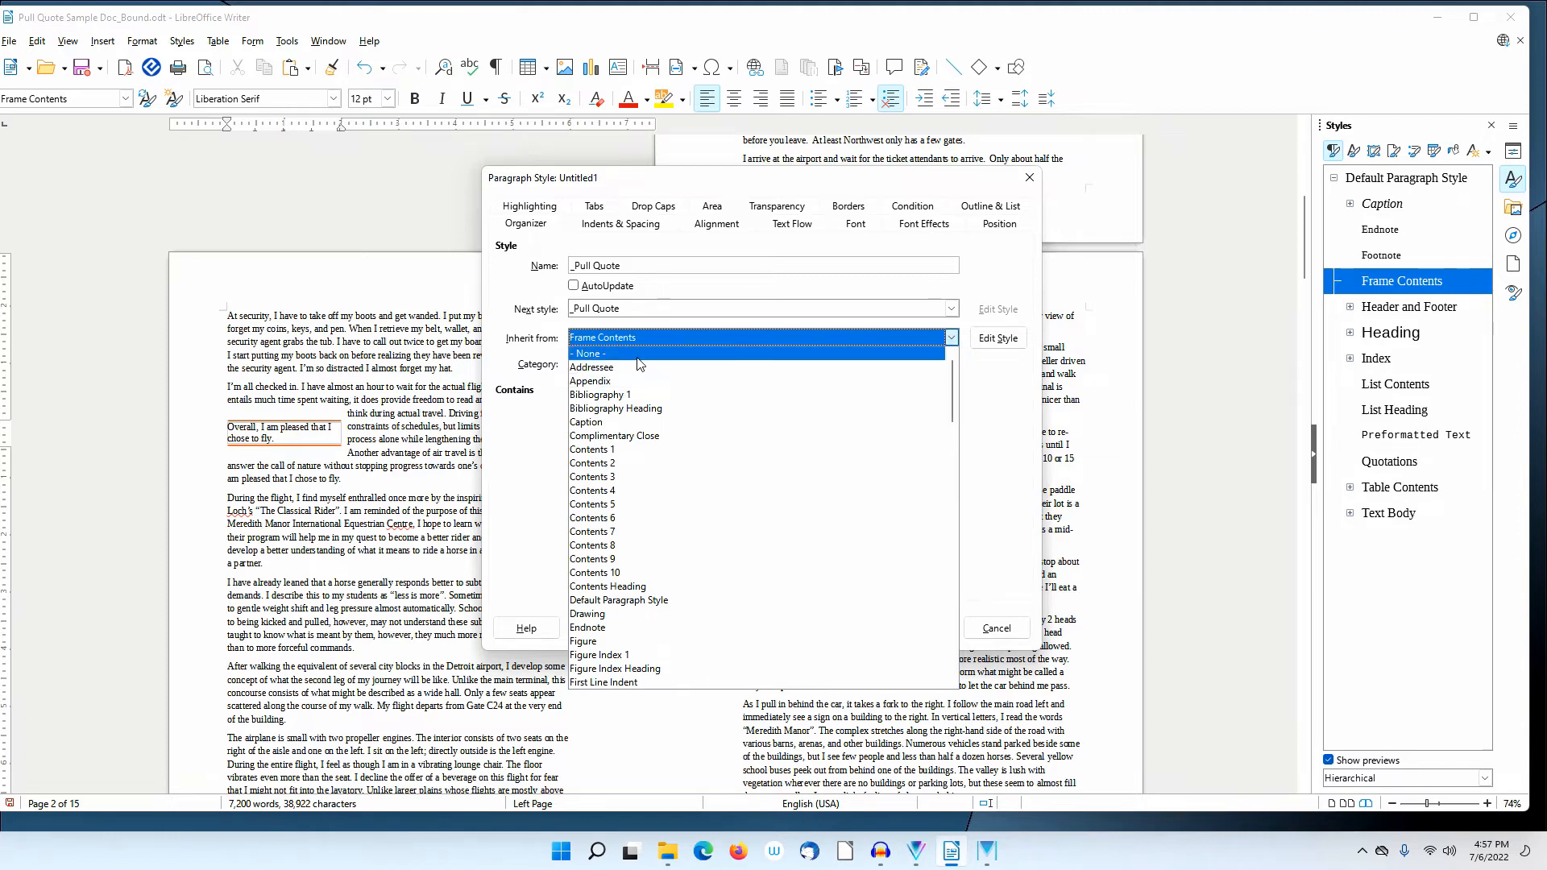
{"action": "left_click", "coordinate": [640, 357]}
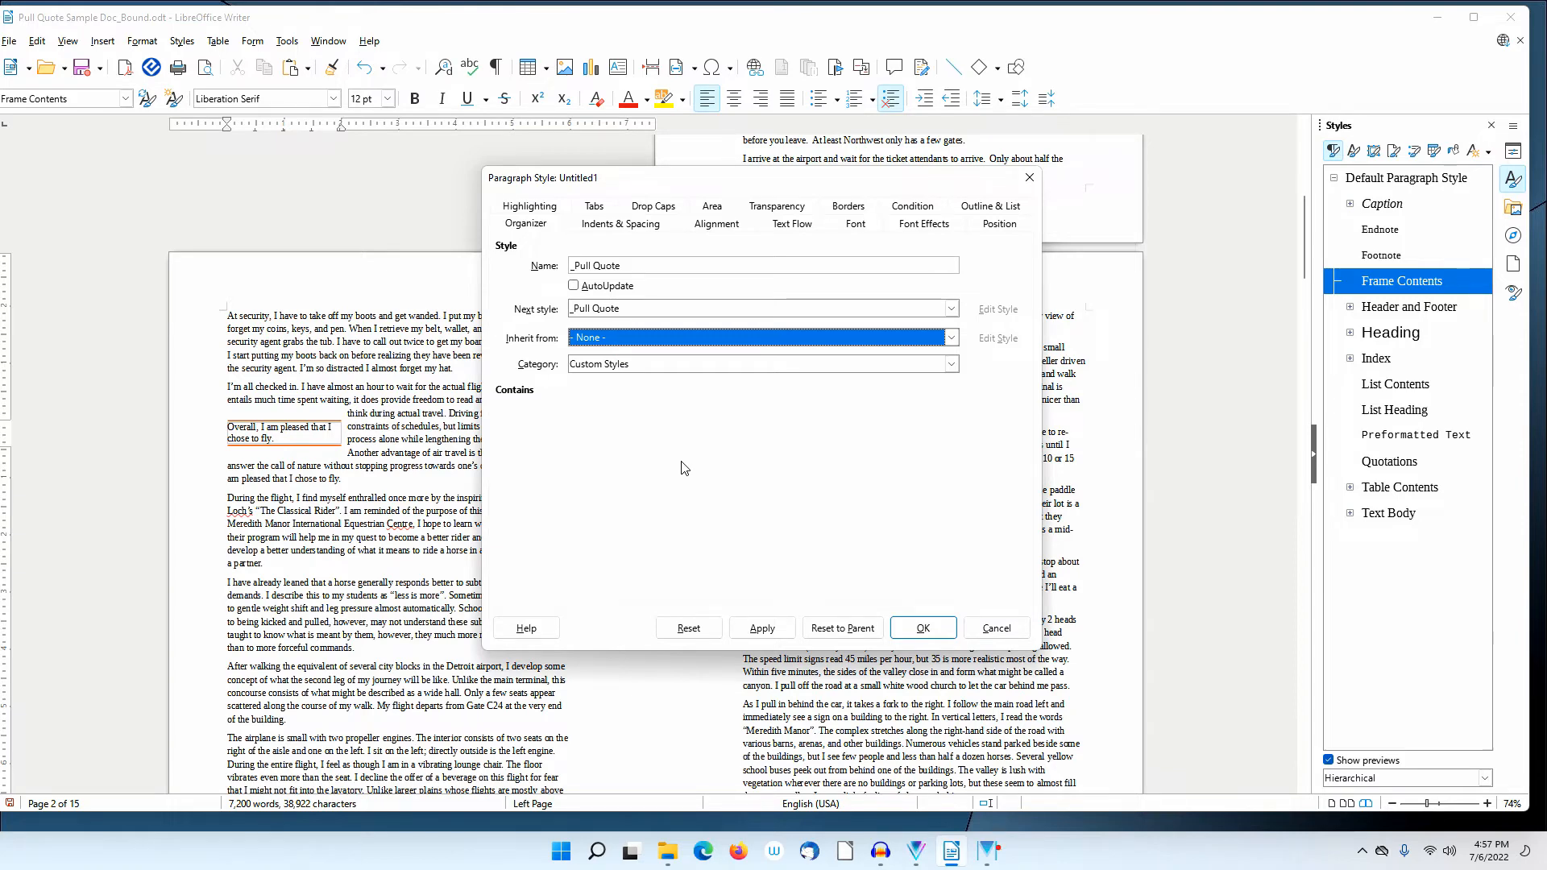
Set the _Pull Quote paragraph style's font to Liberation Sans at 16 pt, check its alignment, and save the style
{"action": "left_click", "coordinate": [855, 224]}
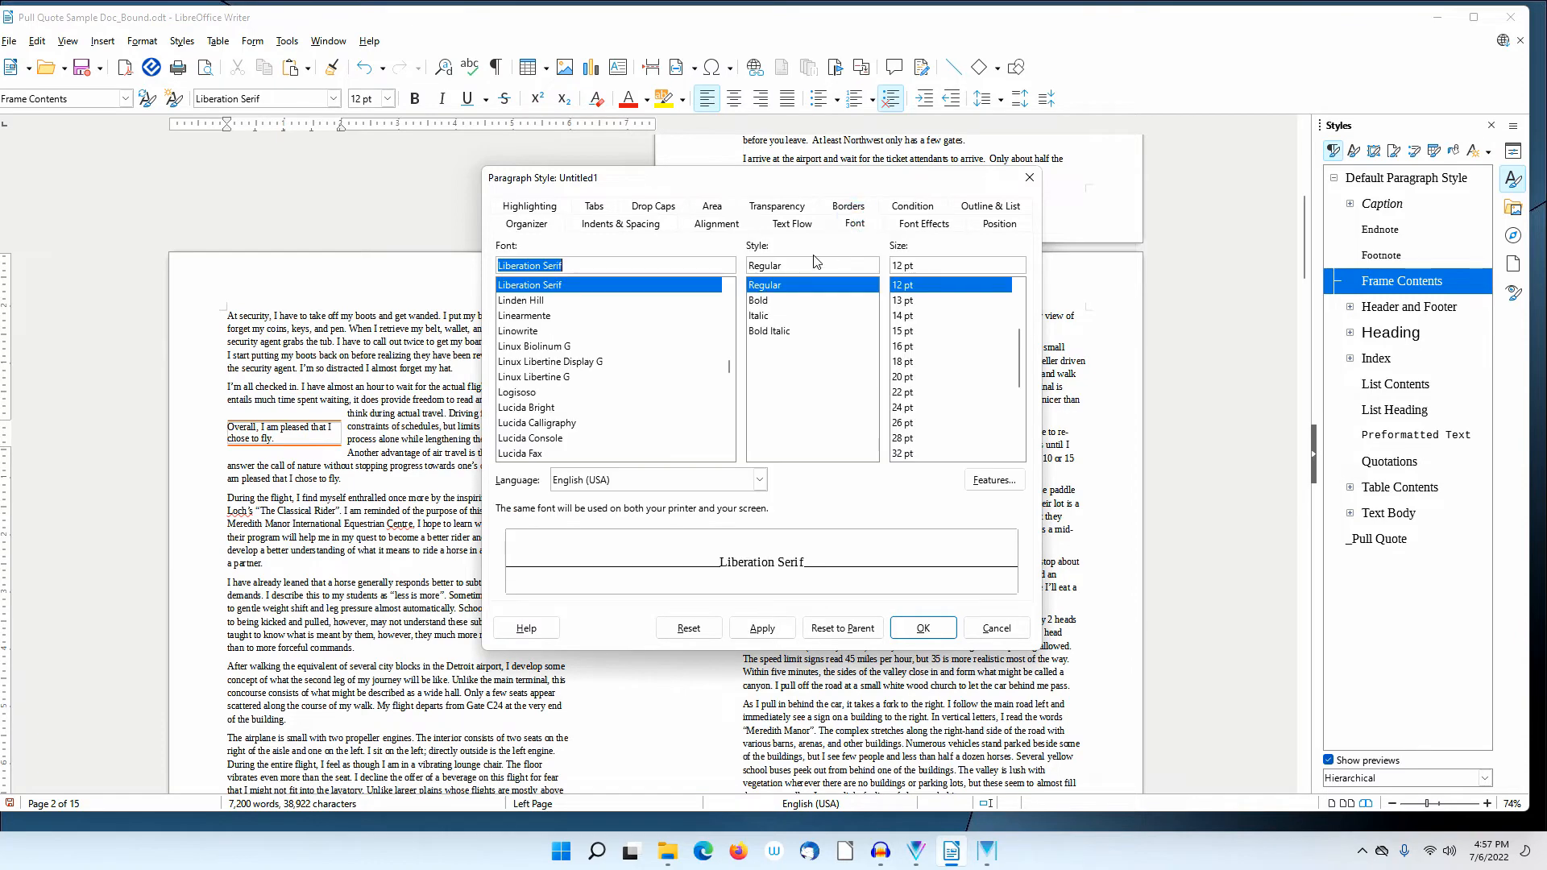
{"action": "left_click", "coordinate": [730, 286]}
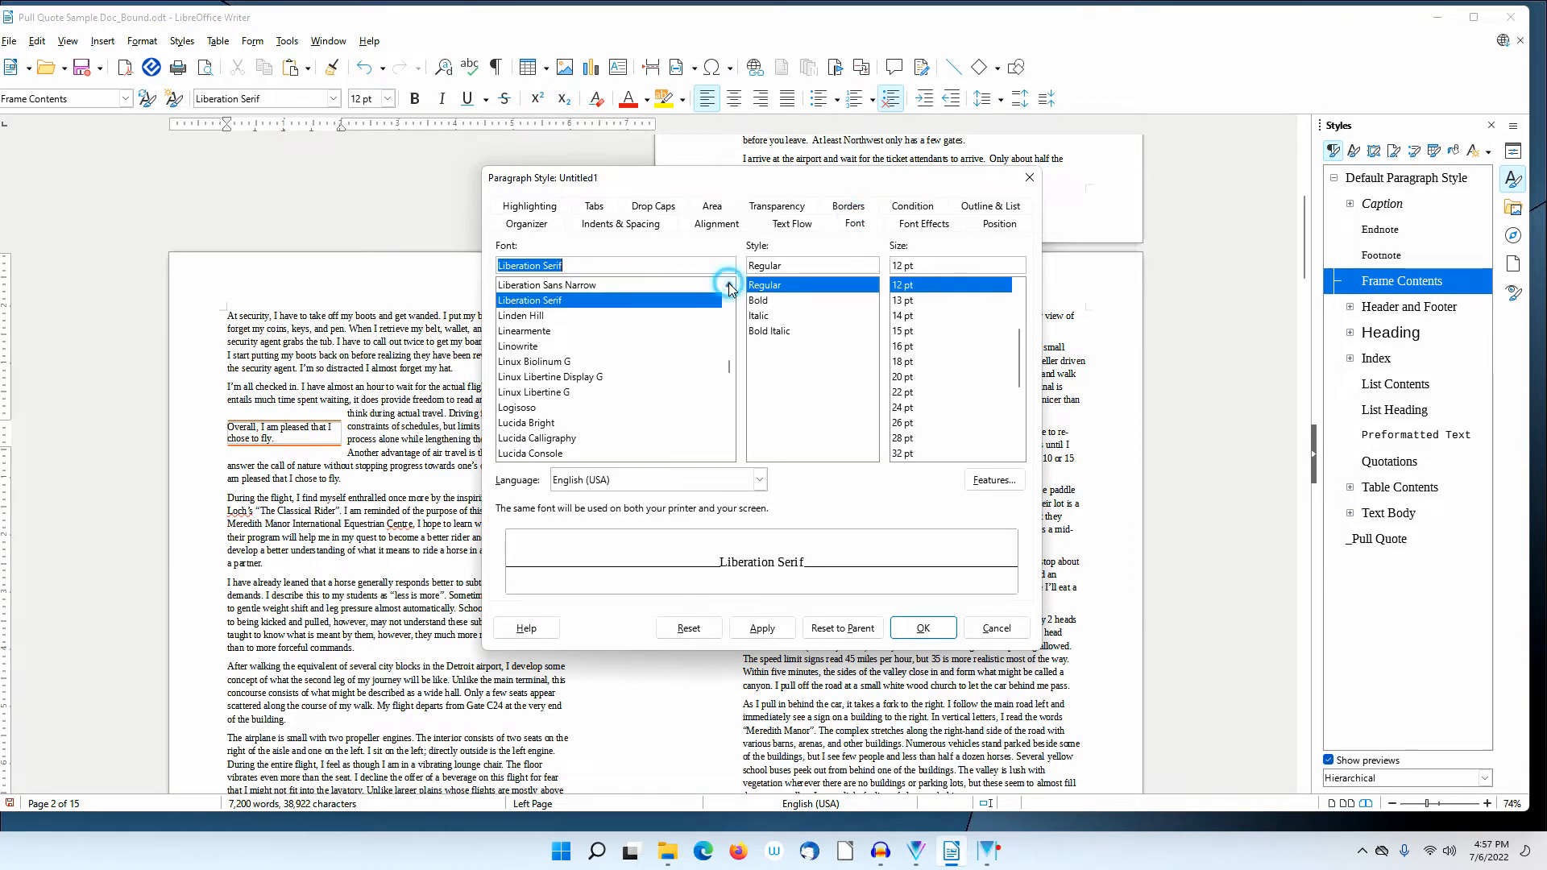
{"action": "left_click", "coordinate": [730, 286]}
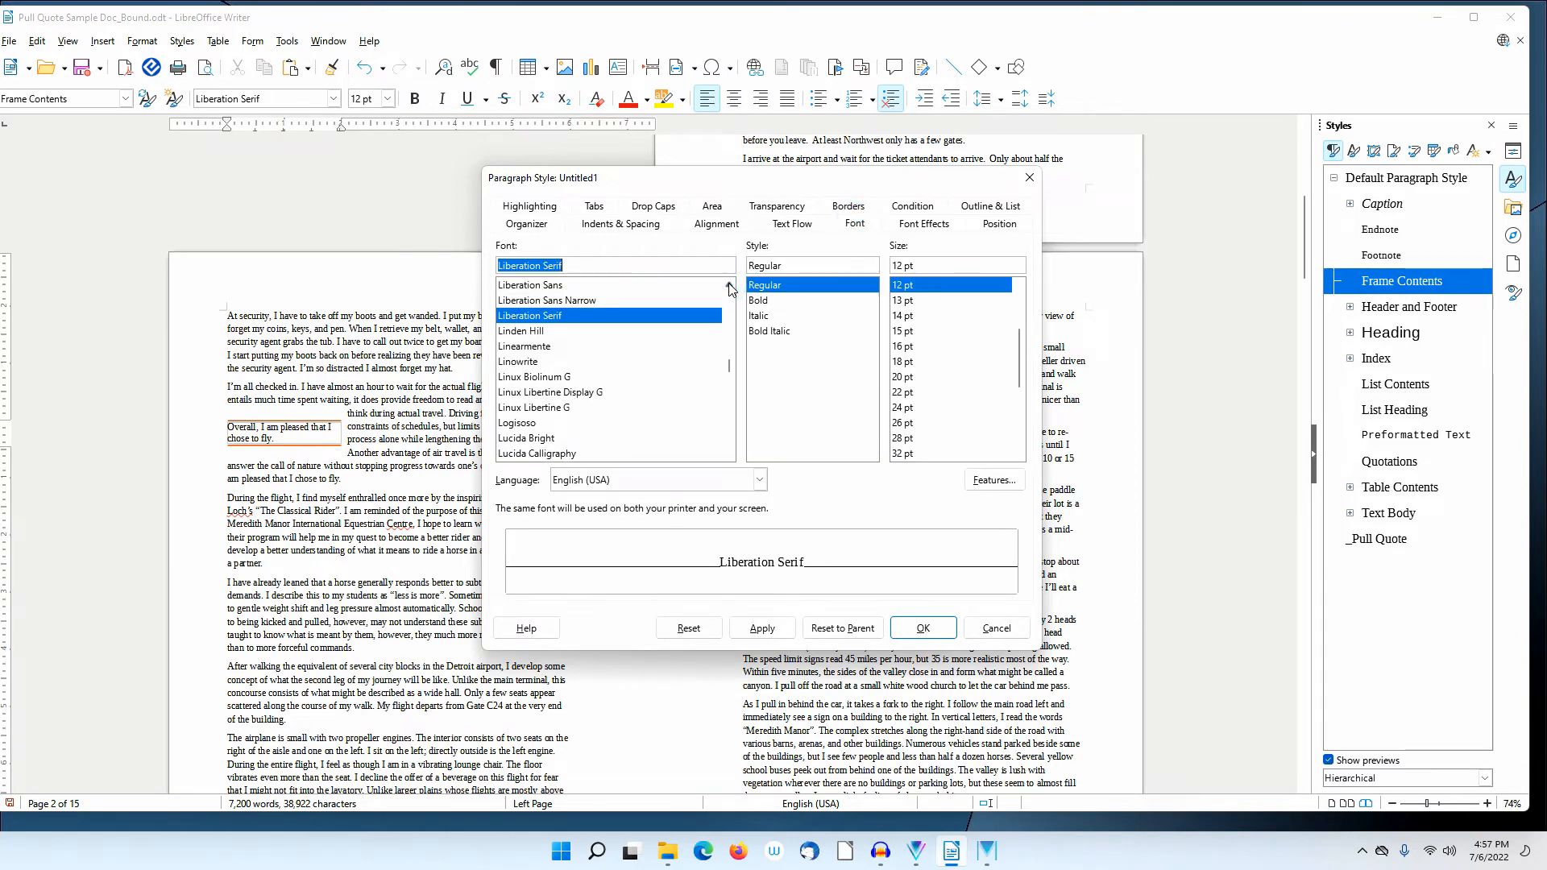
{"action": "left_click", "coordinate": [554, 287]}
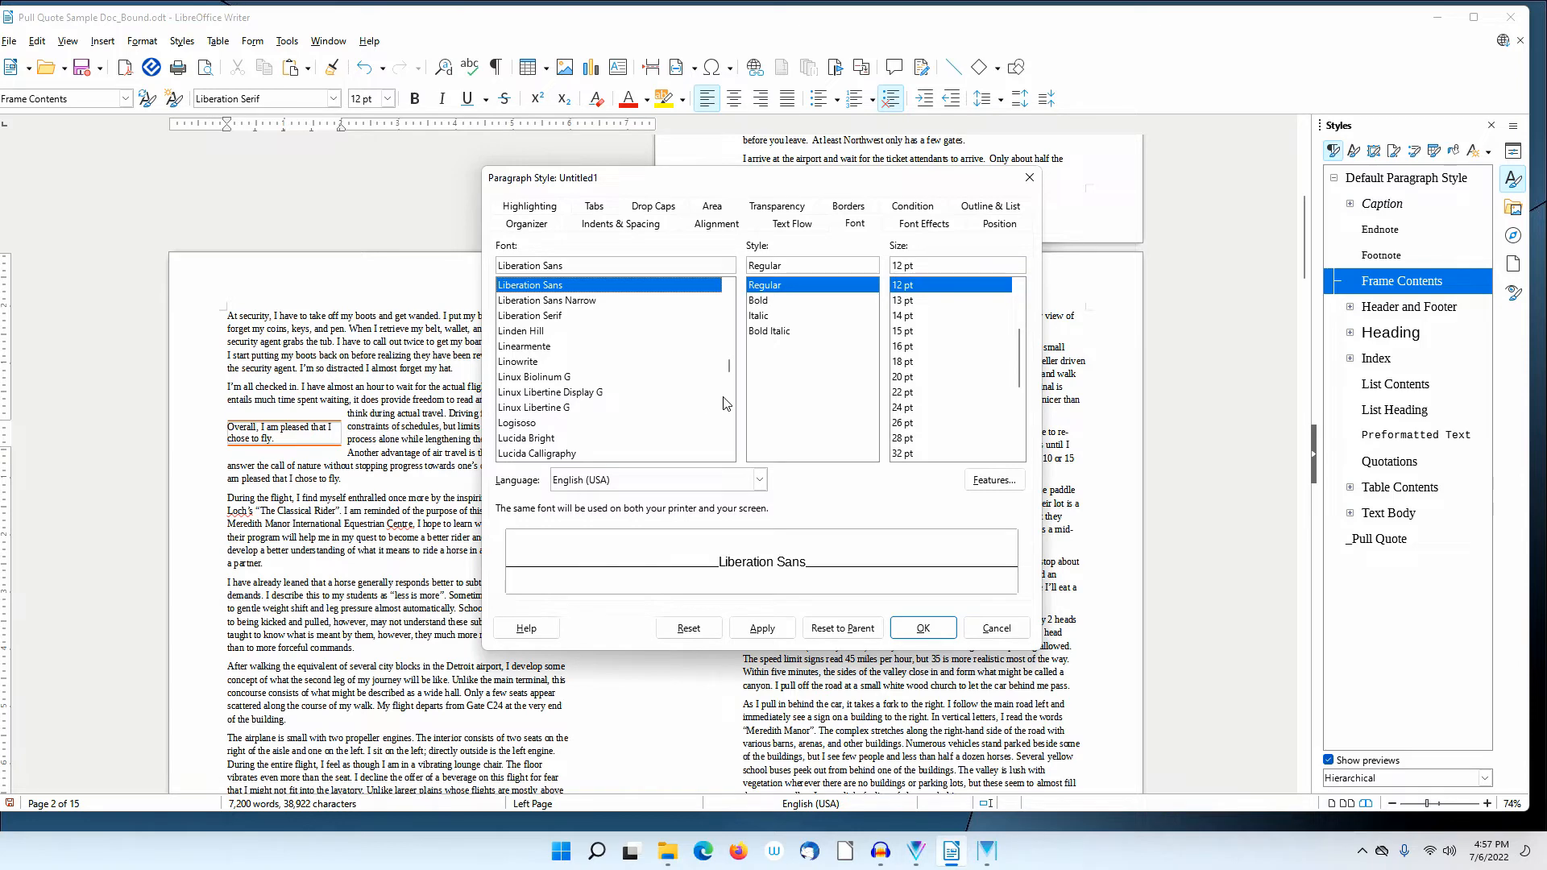
{"action": "left_click", "coordinate": [917, 353]}
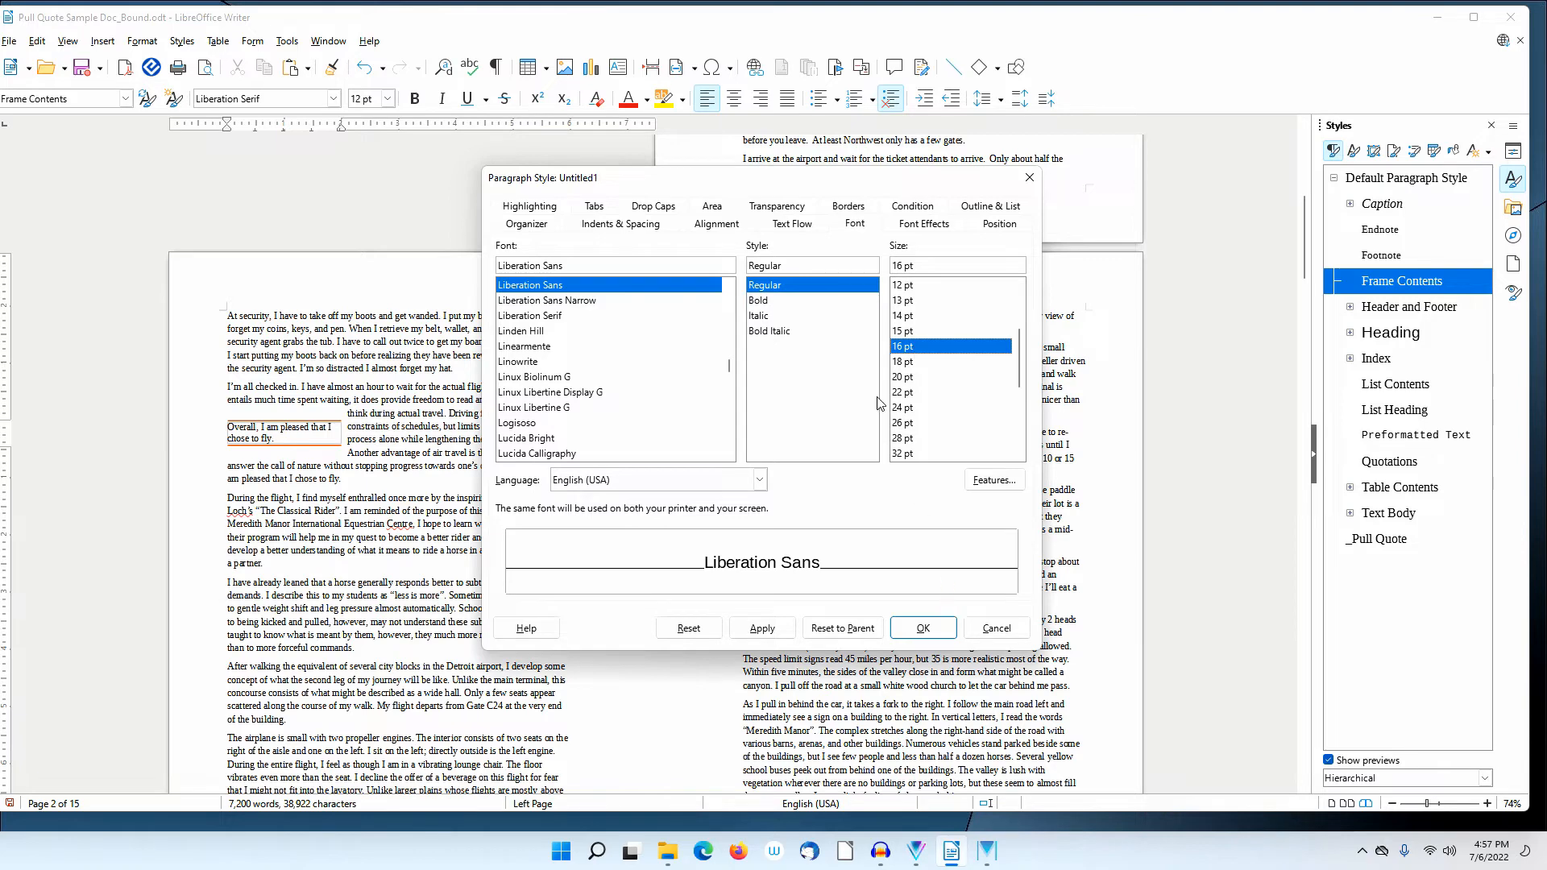
{"action": "left_click", "coordinate": [712, 228]}
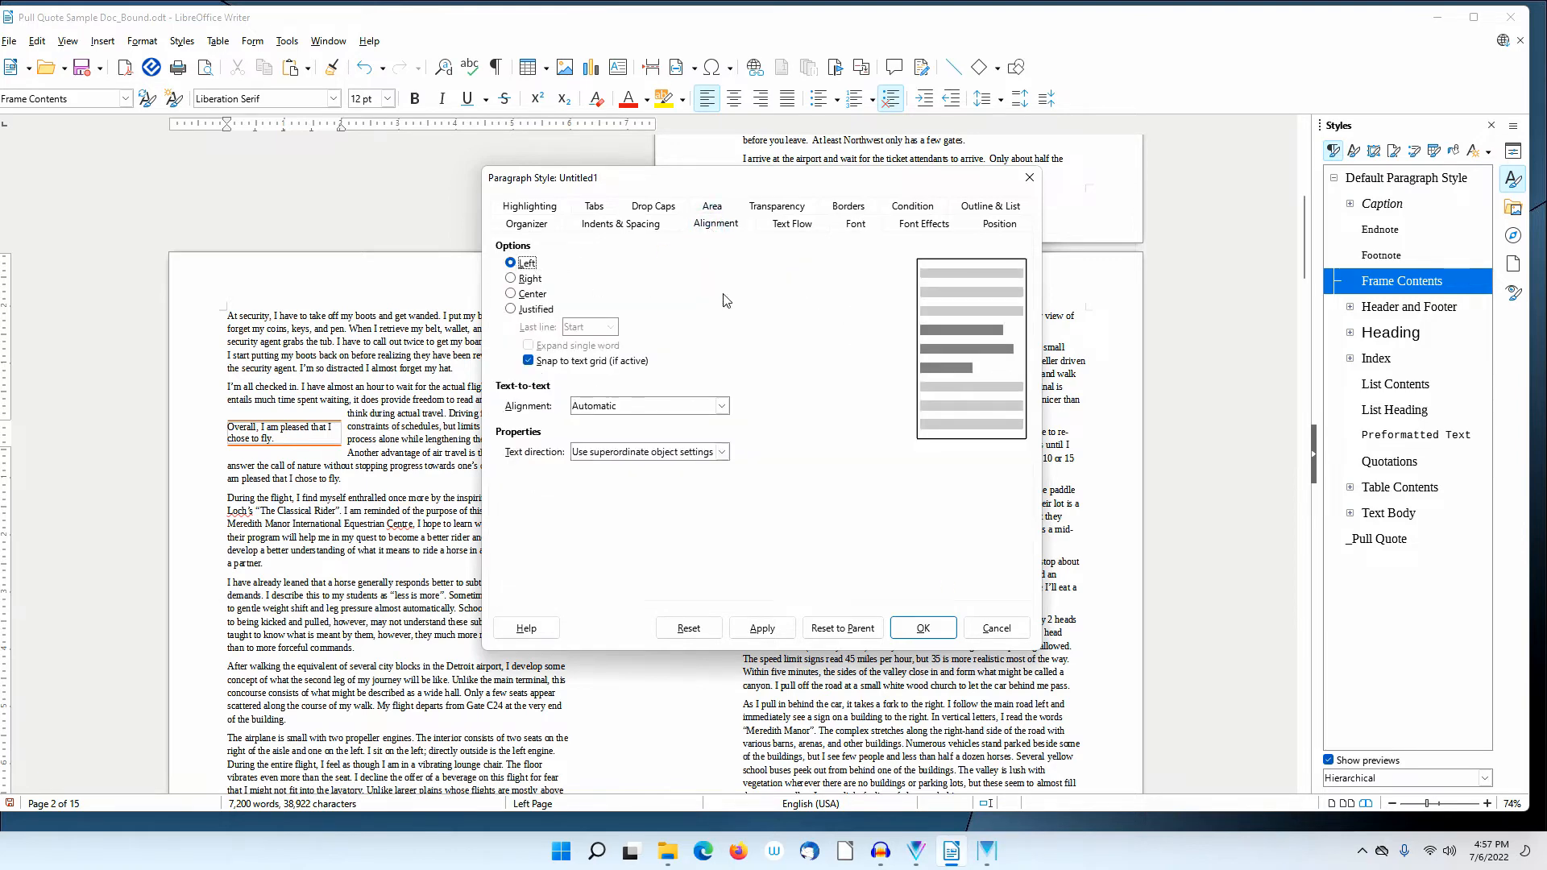
{"action": "left_click", "coordinate": [923, 628]}
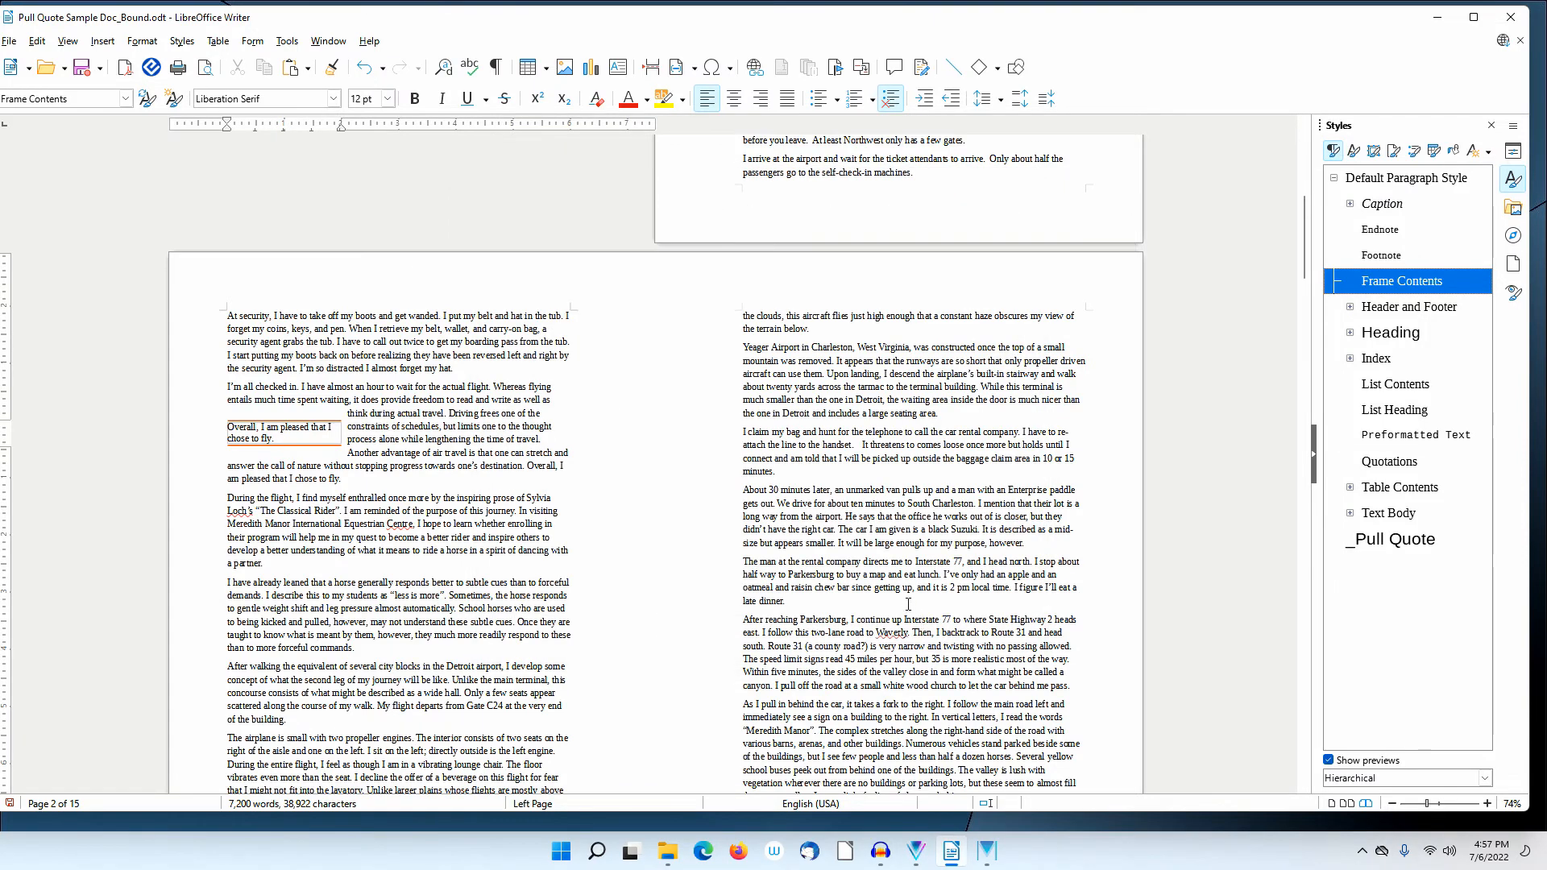
Apply the _Pull Quote paragraph style to the sentence in the frame, then select the frame
{"action": "double_click", "coordinate": [1406, 539]}
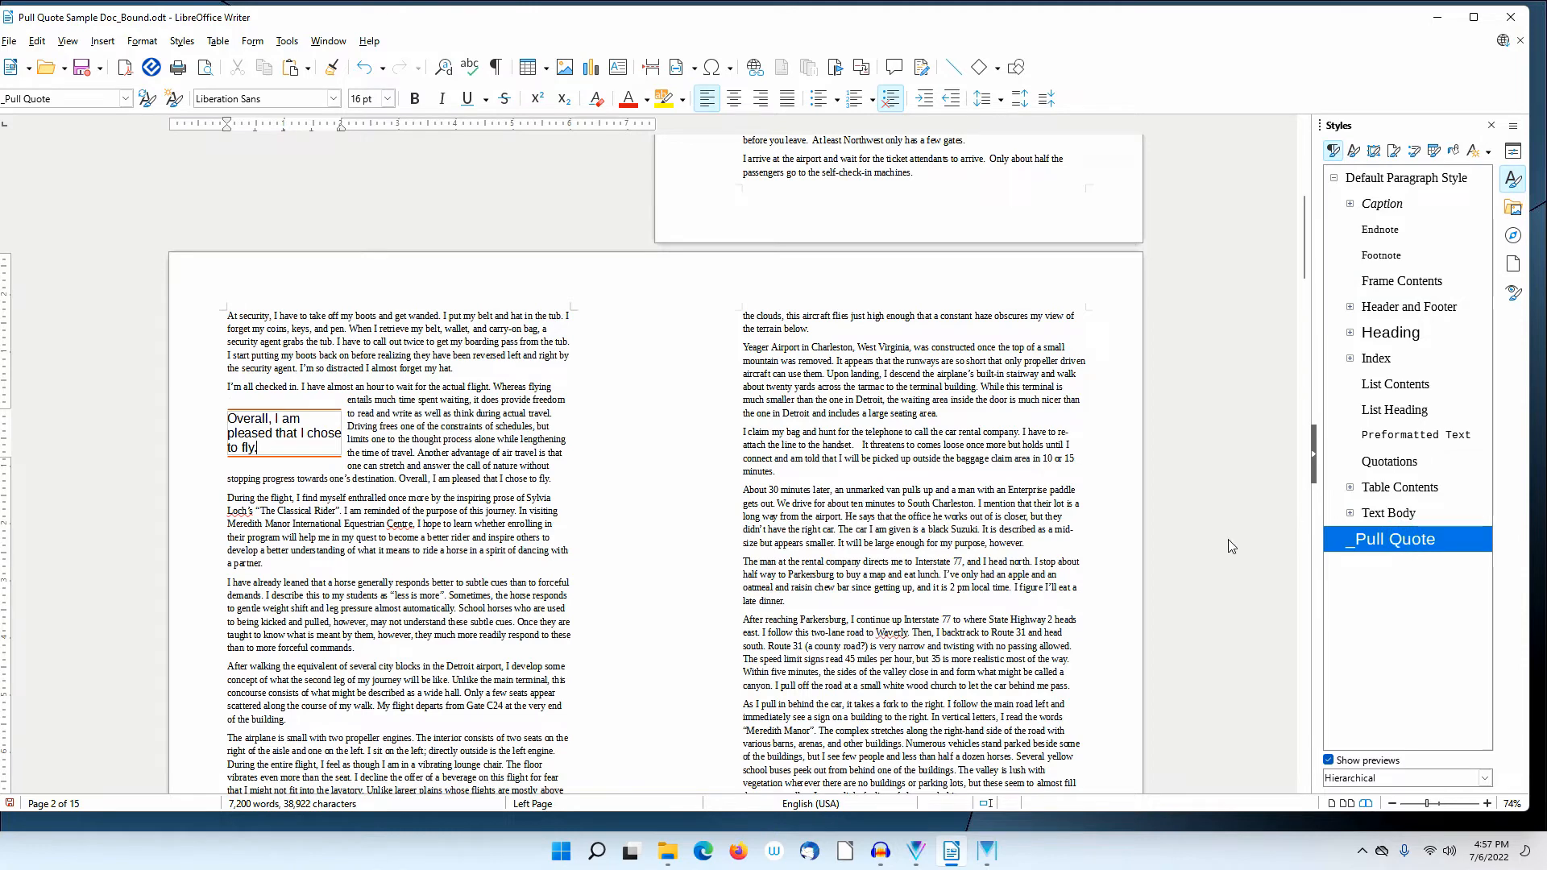
{"action": "type", "text": "."}
{"action": "left_click", "coordinate": [304, 460]}
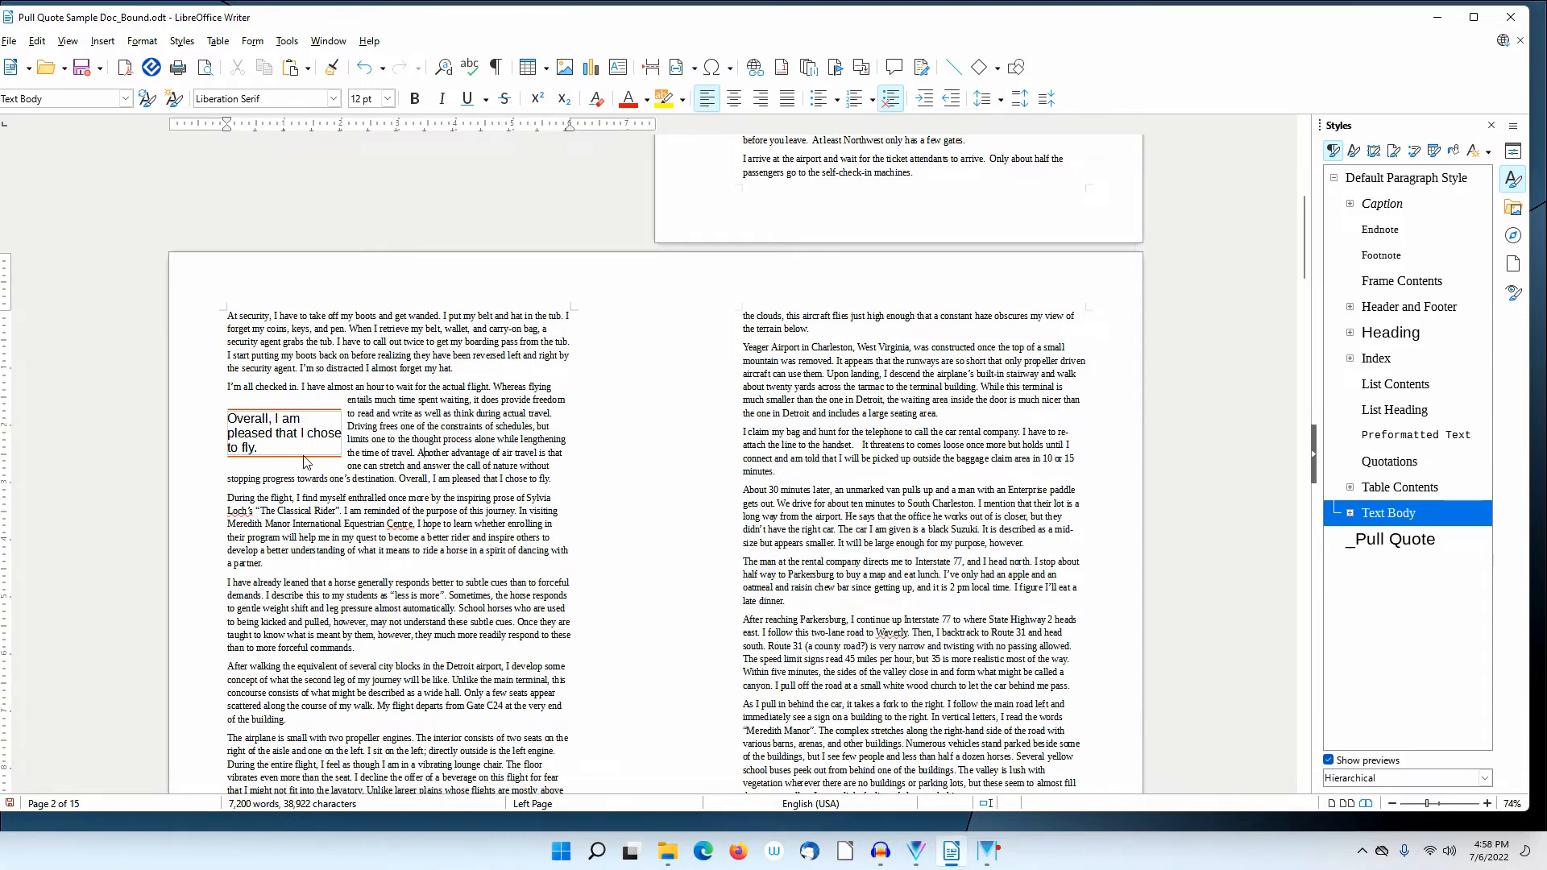
{"action": "left_click", "coordinate": [303, 457]}
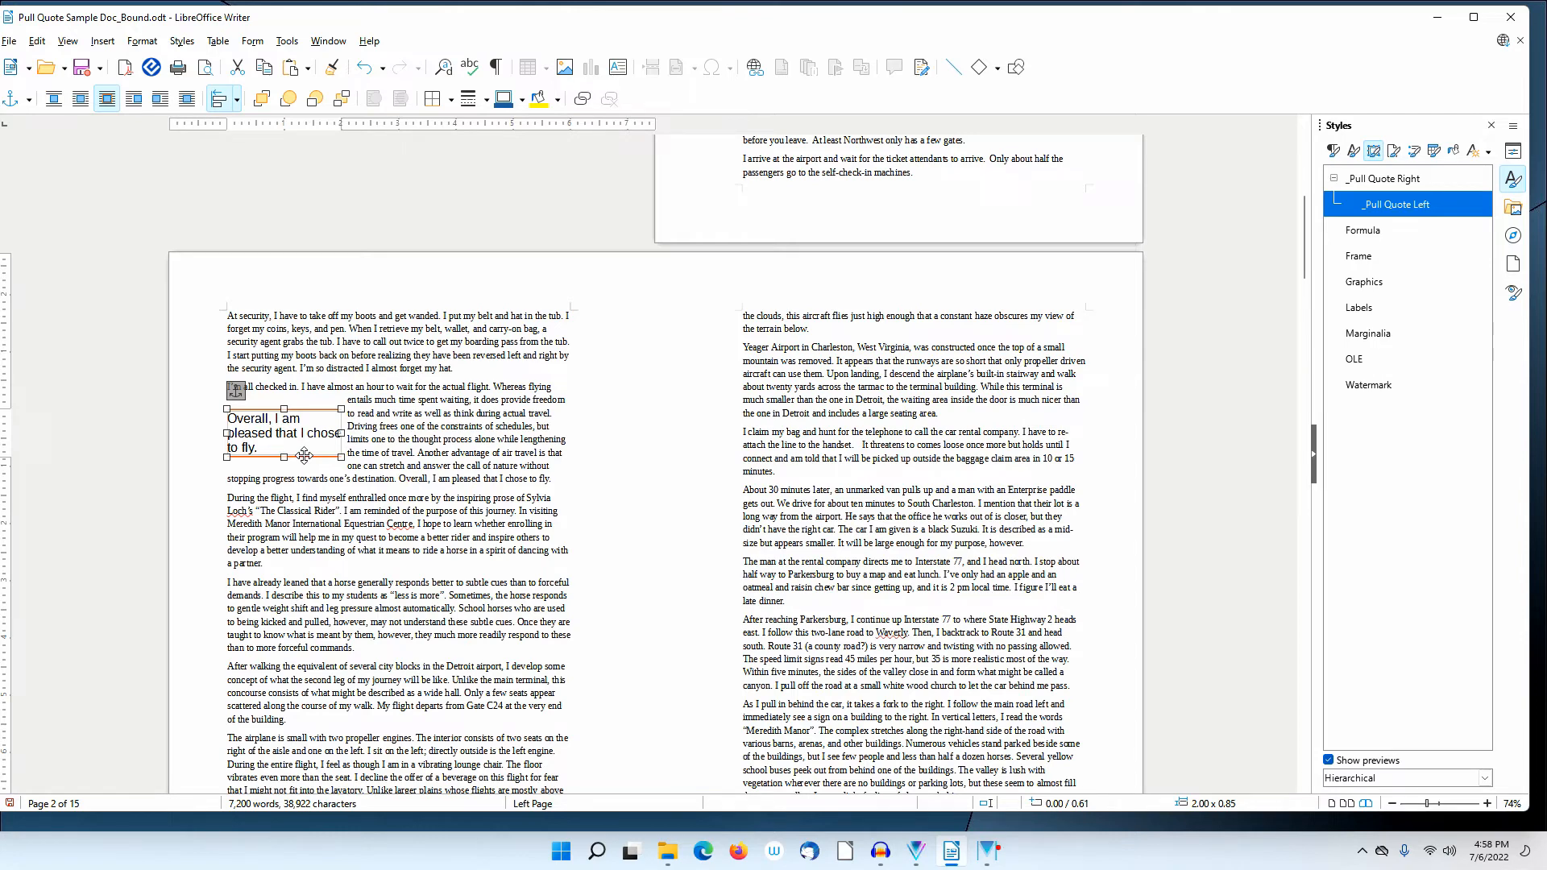
Nudge the pull quote frame on page 2 upward to a vertical position of about 0.47 in and deselect it
{"action": "key", "text": "alt+Up"}
{"action": "key", "text": "alt+Up"}
{"action": "key", "text": "alt+Up"}
{"action": "key", "text": "alt+Up"}
{"action": "key", "text": "alt+Up"}
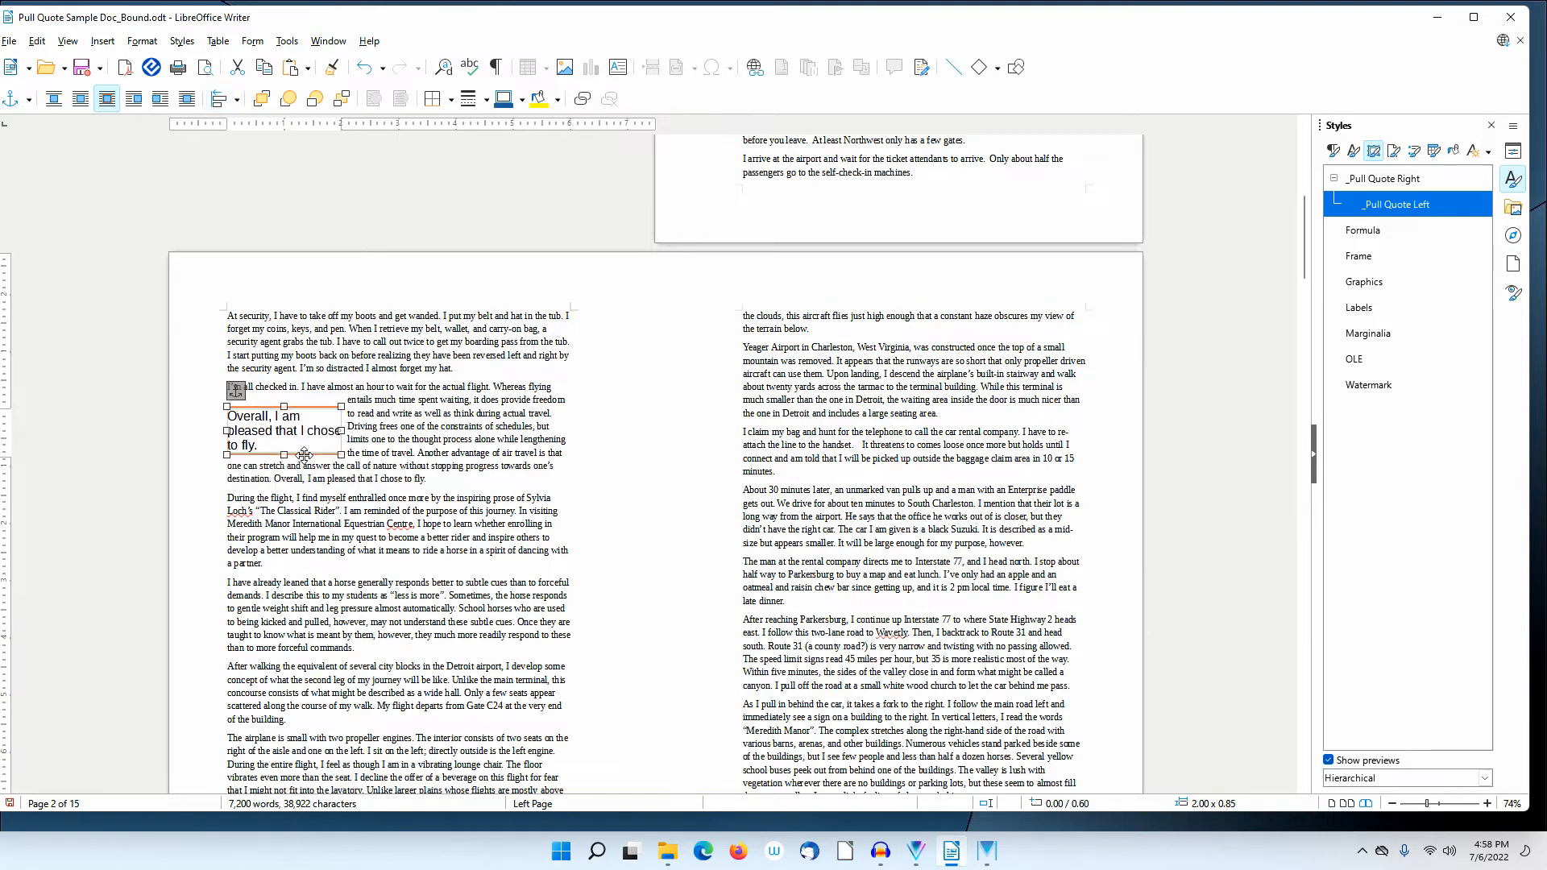
{"action": "key", "text": "alt+Up"}
{"action": "key", "text": "alt+Up"}
{"action": "key", "text": "alt+Up"}
{"action": "key", "text": "alt+Up"}
{"action": "key", "text": "alt+Up"}
{"action": "key", "text": "alt+Up"}
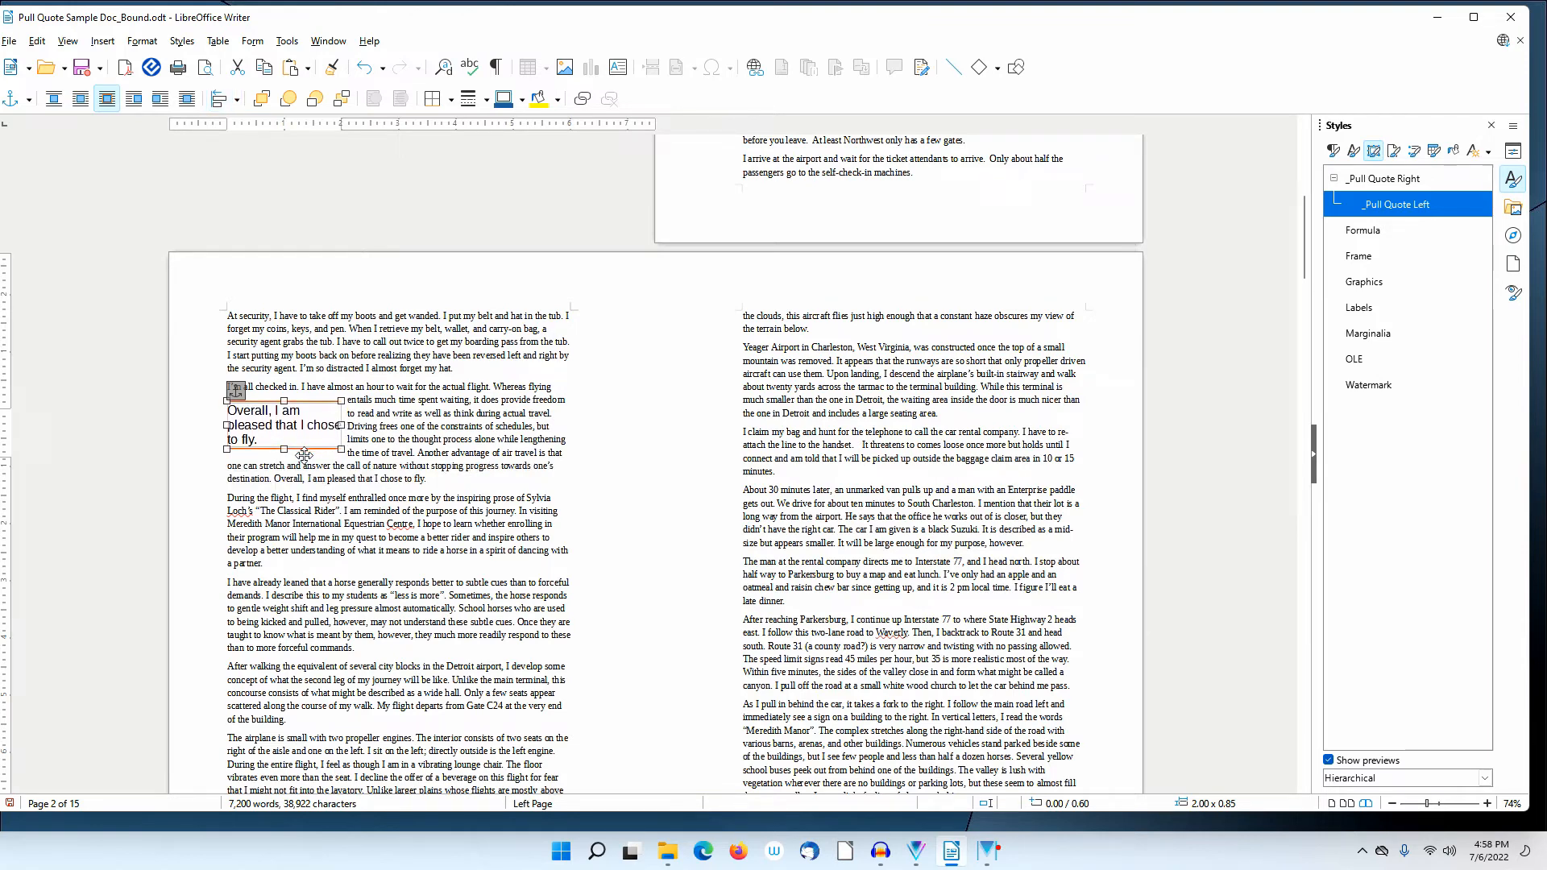
{"action": "key", "text": "alt+Down"}
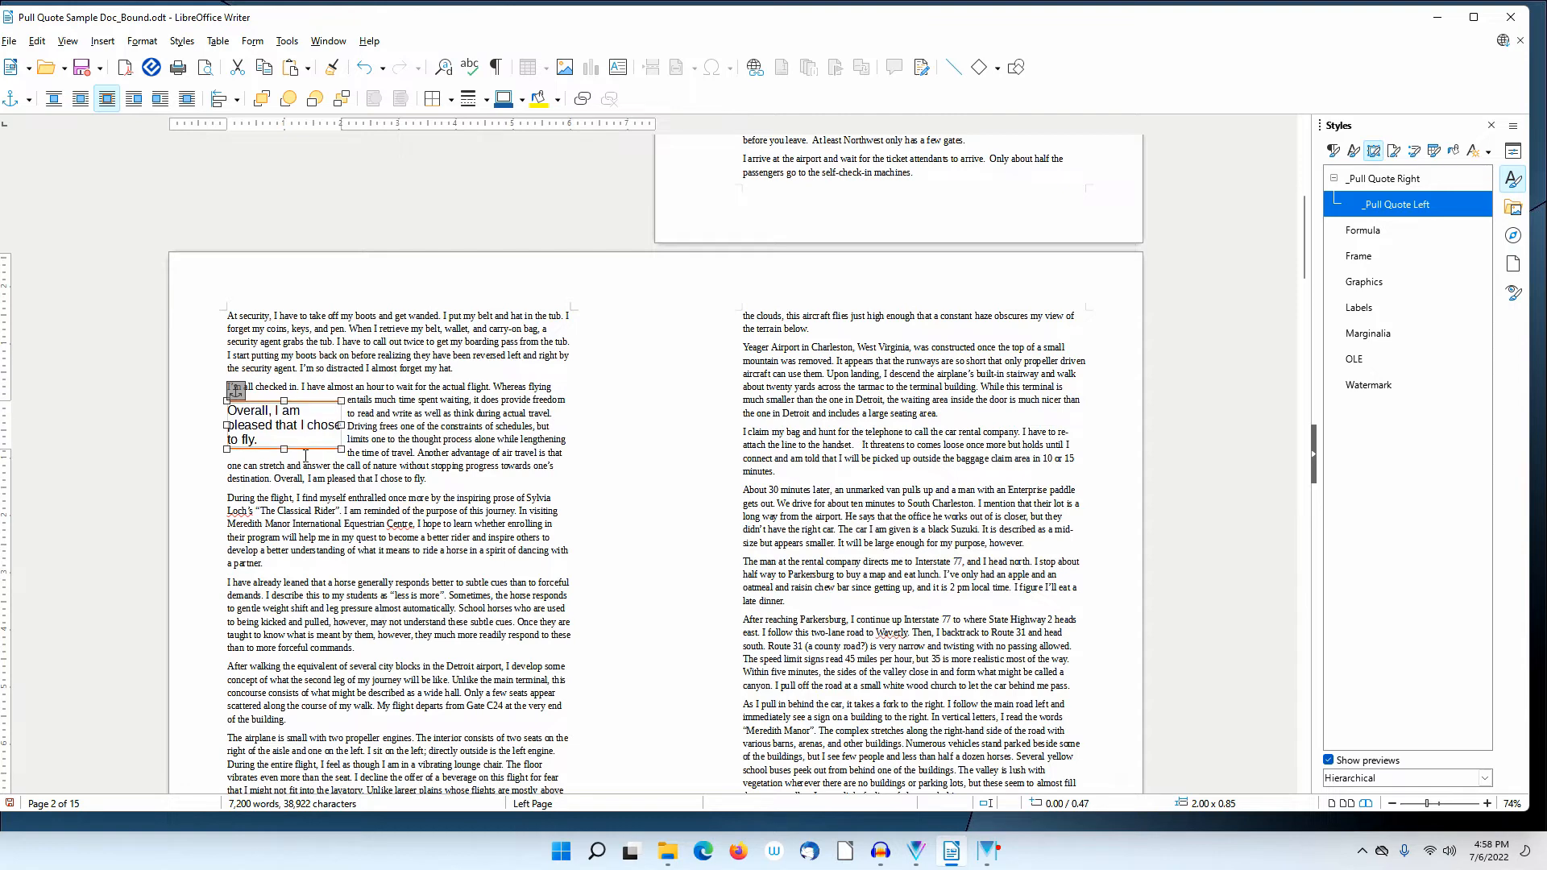
{"action": "left_click", "coordinate": [451, 439]}
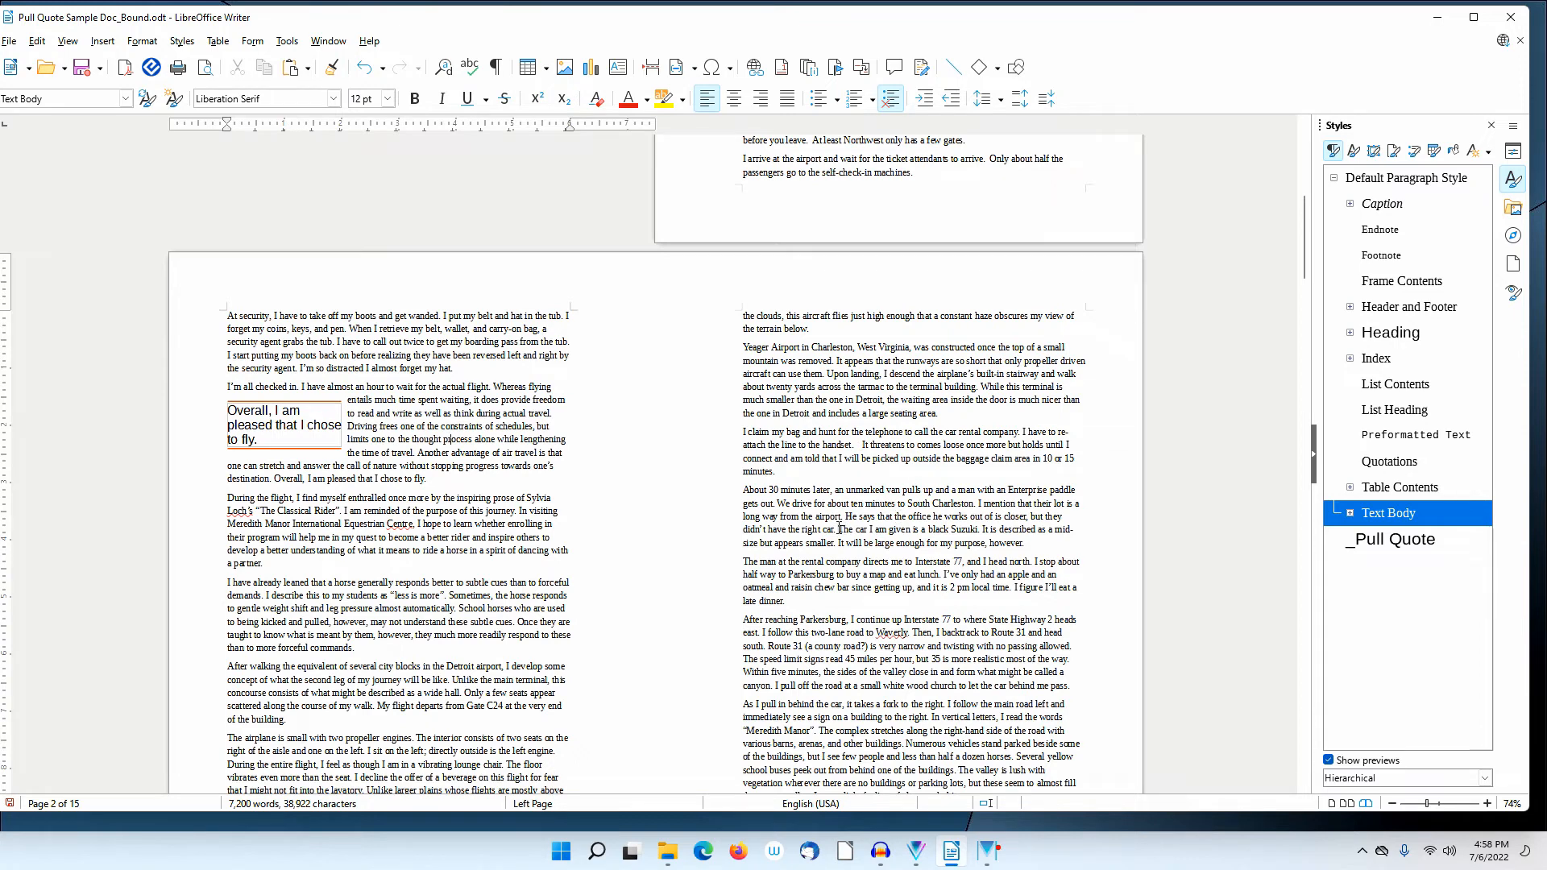
Copy the sentence "The car I am given is a black Suzuki." on page 3 and place the cursor at the start of its paragraph
{"action": "left_click_drag", "start_coordinate": [839, 528], "coordinate": [980, 529]}
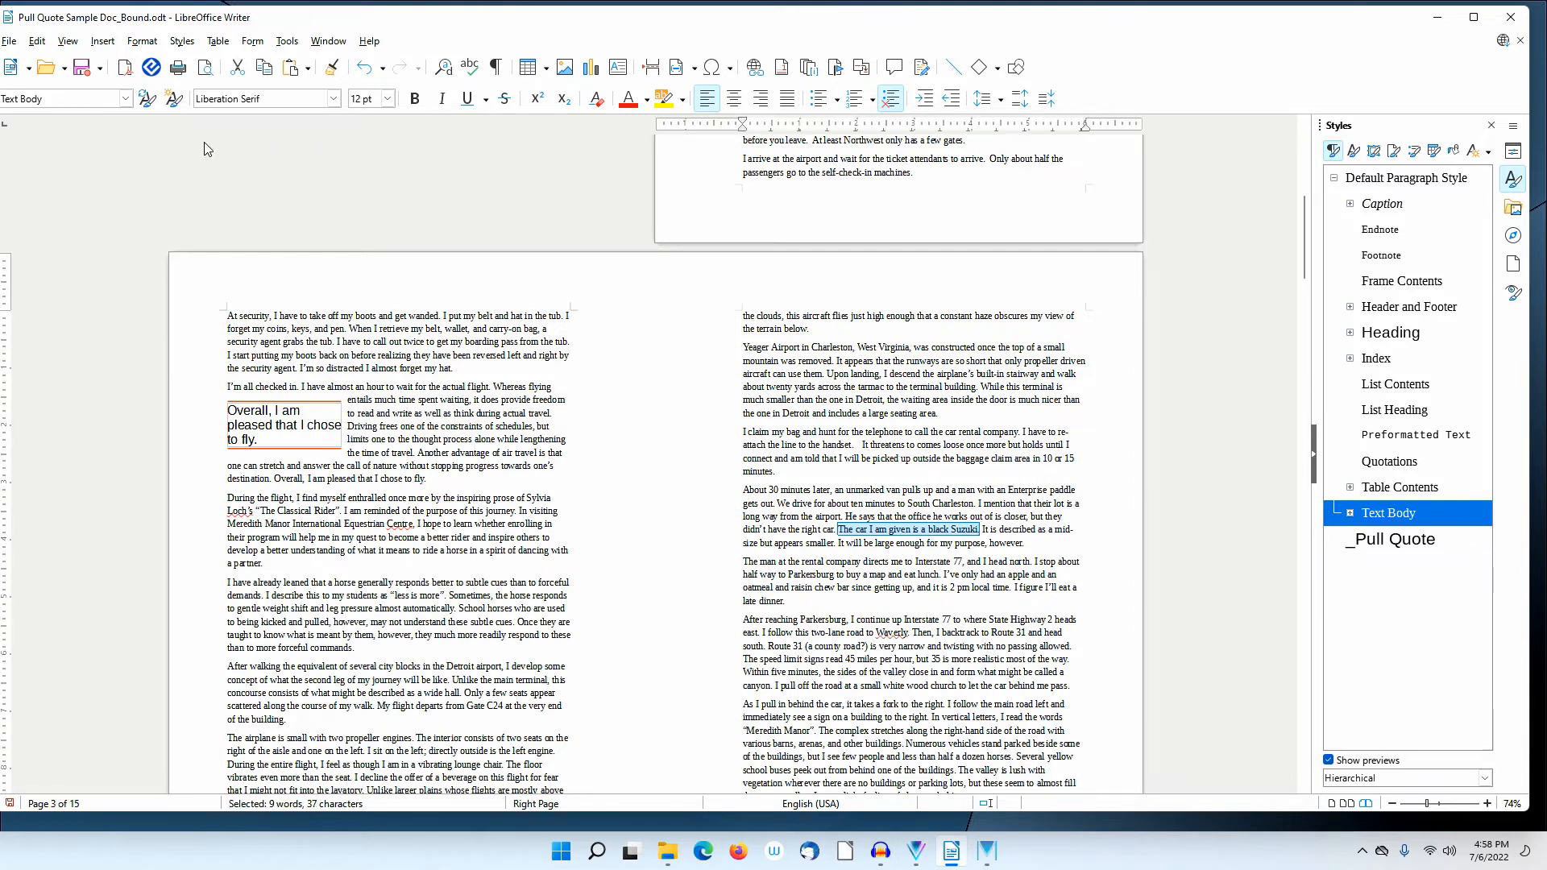
{"action": "left_click", "coordinate": [264, 70]}
{"action": "left_click", "coordinate": [744, 489]}
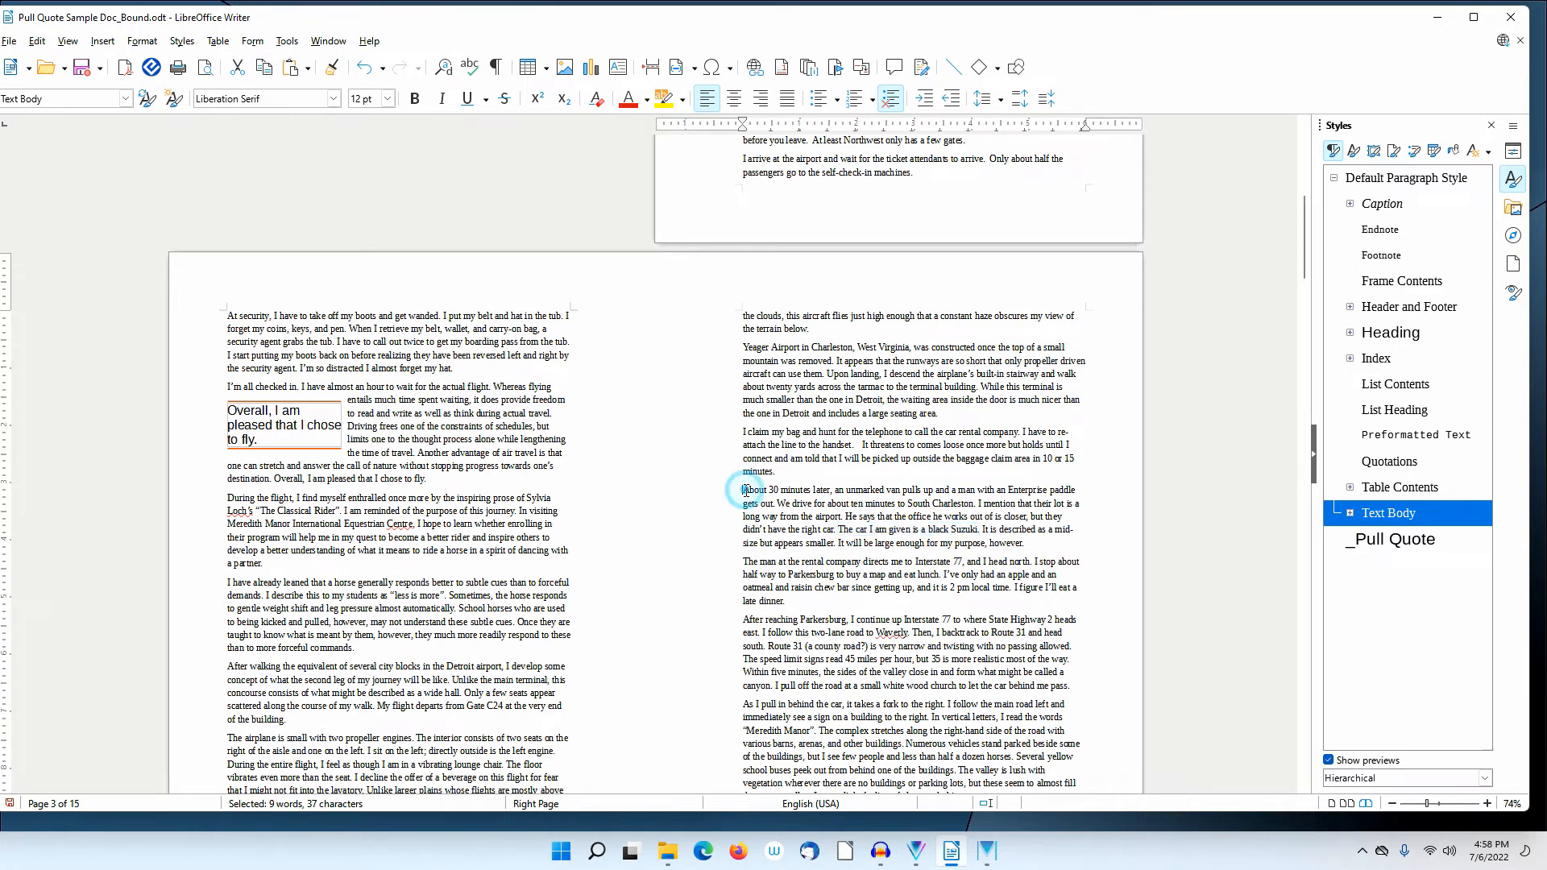
Insert a new frame anchored to the "About 30 minutes later" paragraph and apply the _Pull Quote Right frame style
{"action": "left_click", "coordinate": [100, 42]}
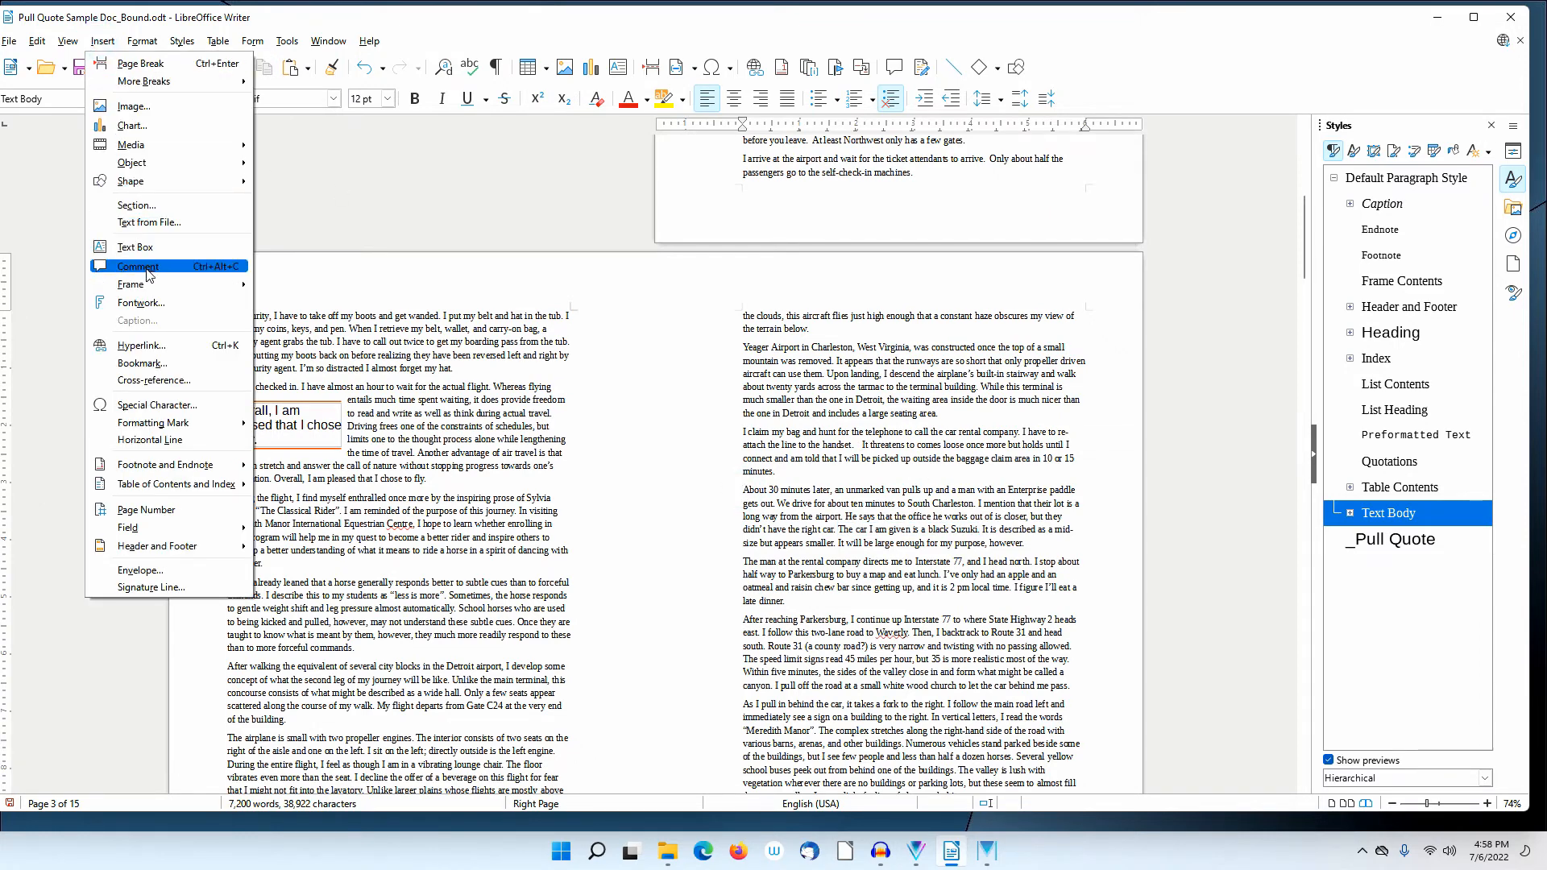
{"action": "mouse_move", "coordinate": [171, 292]}
{"action": "left_click", "coordinate": [301, 304]}
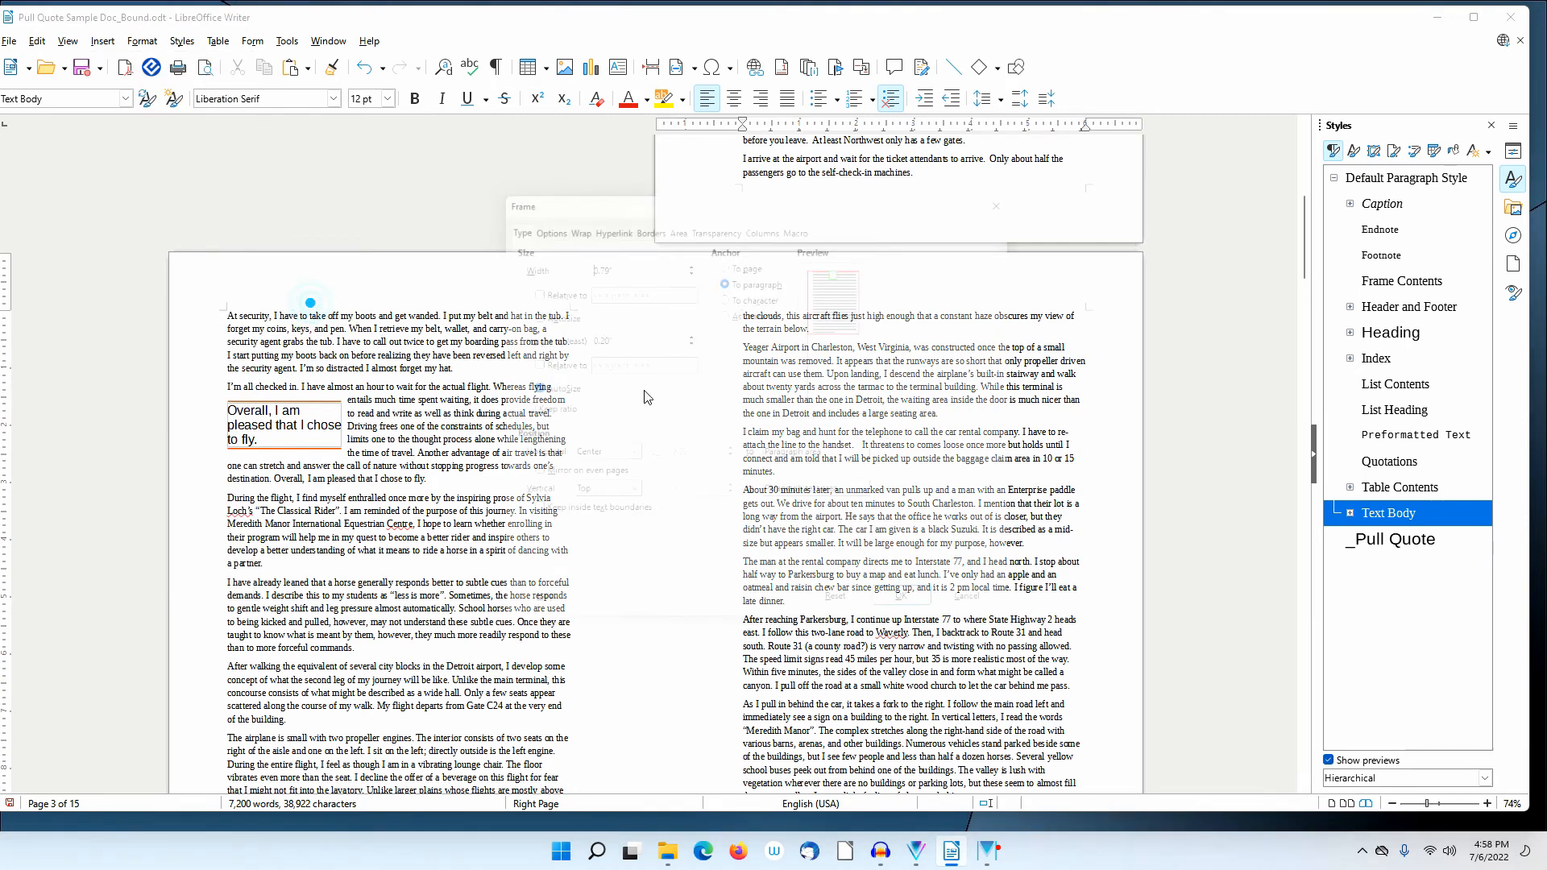
{"action": "left_click", "coordinate": [924, 620]}
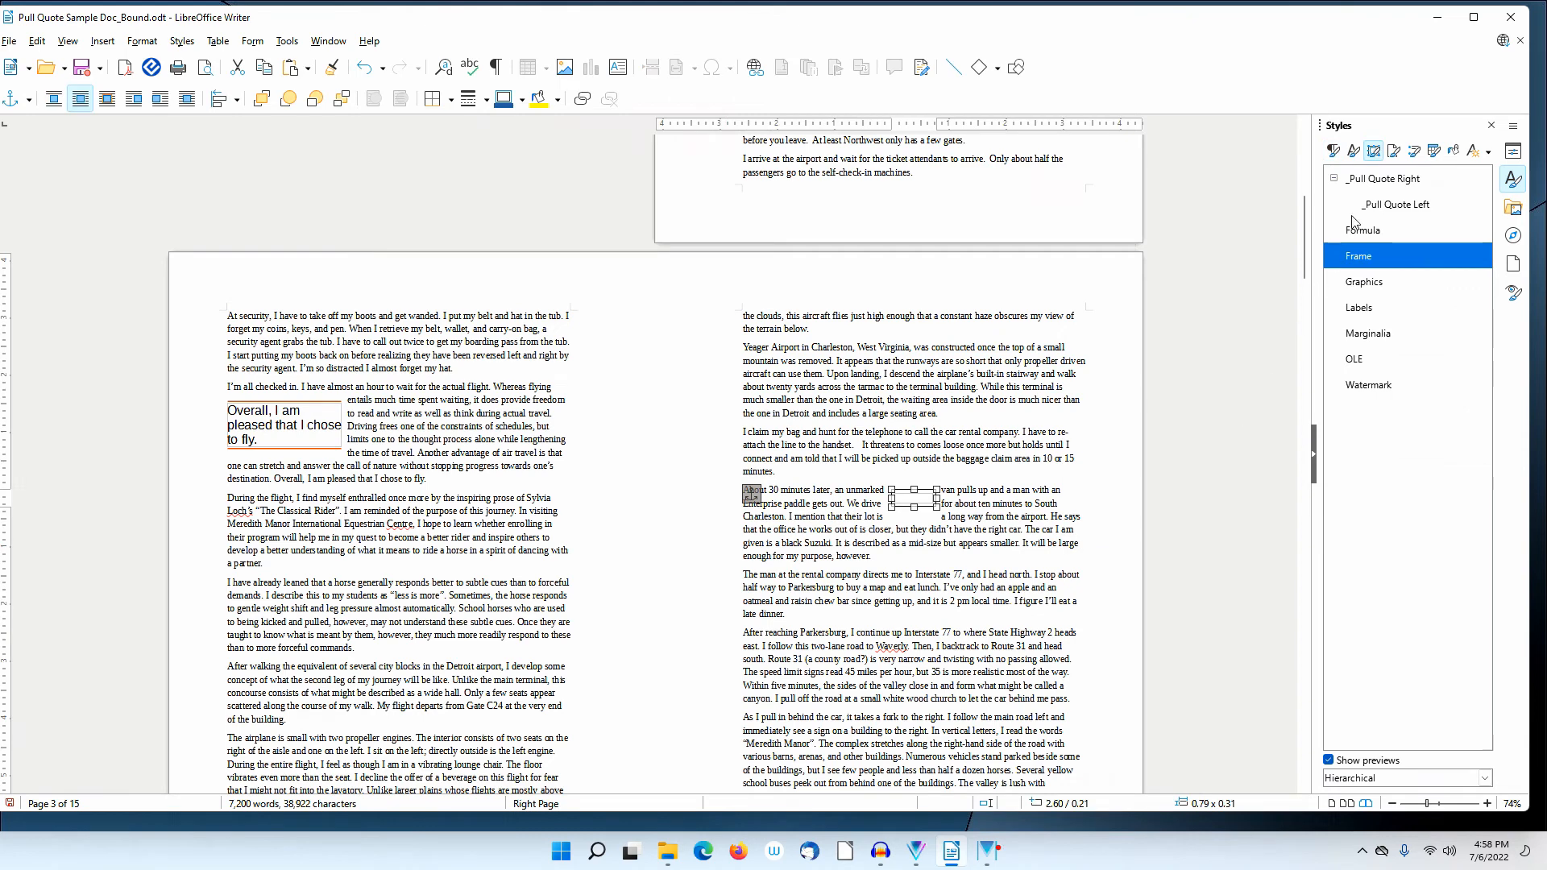
{"action": "double_click", "coordinate": [1395, 179]}
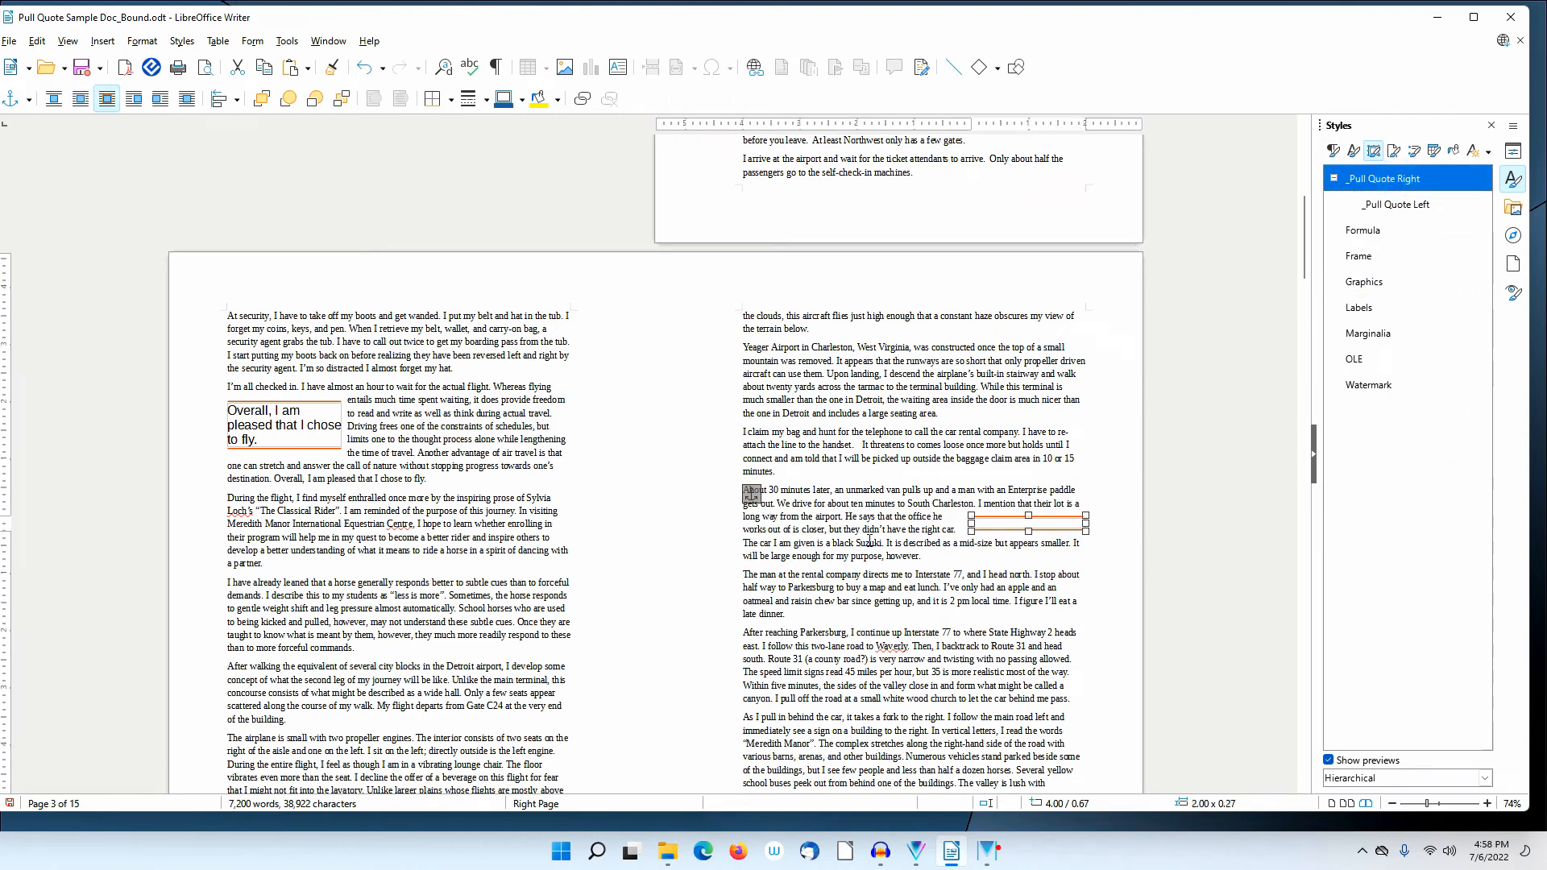
Paste the copied sentence as unformatted text into the new frame and apply the _Pull Quote paragraph style to it
{"action": "left_click", "coordinate": [983, 524]}
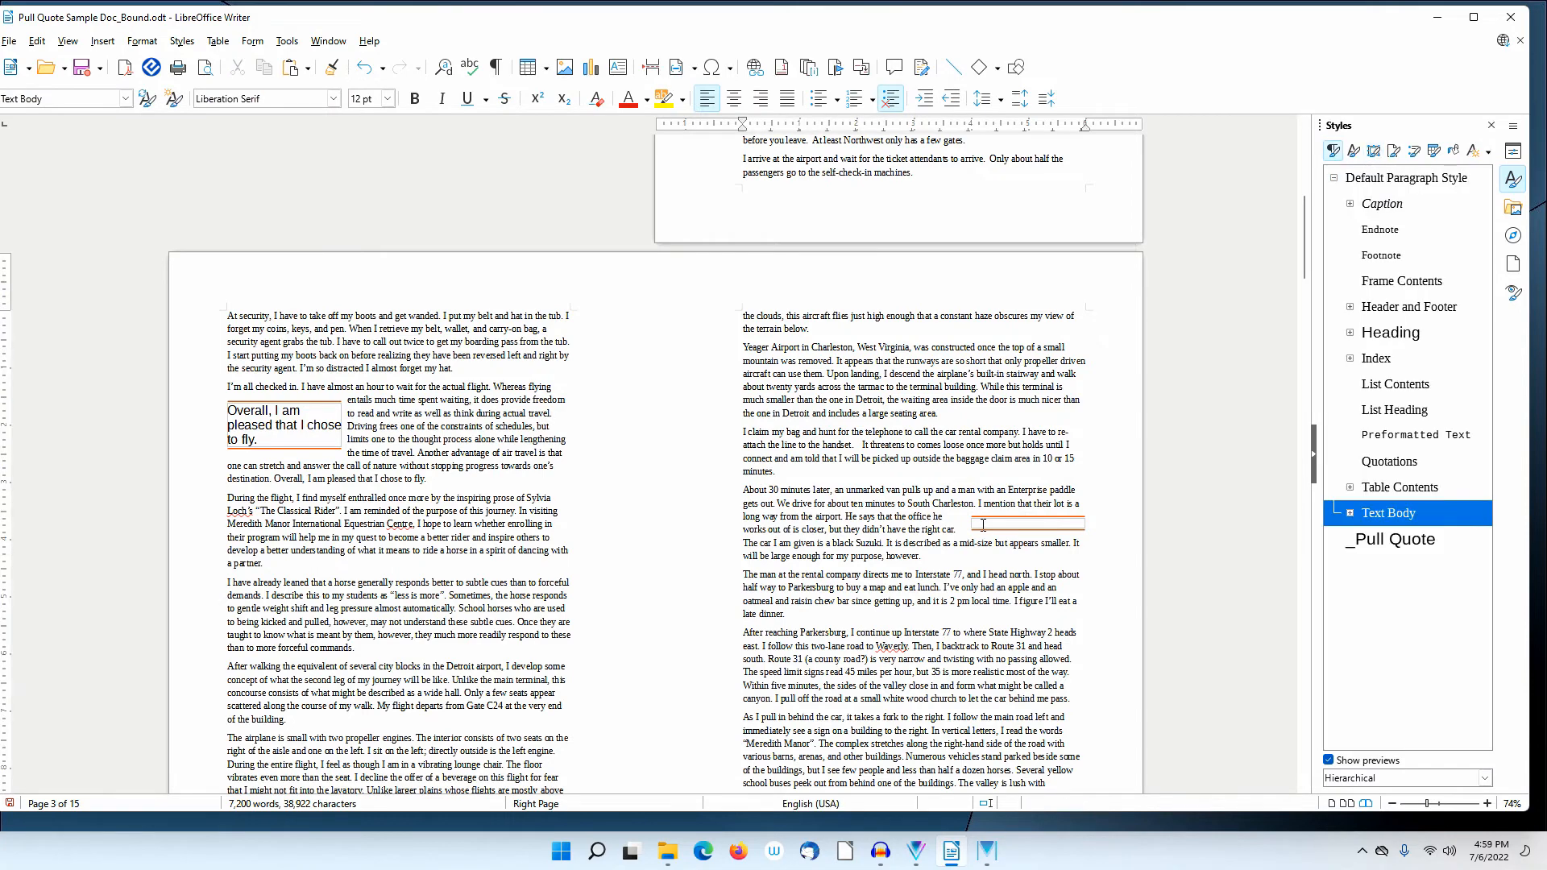
{"action": "left_click", "coordinate": [981, 523]}
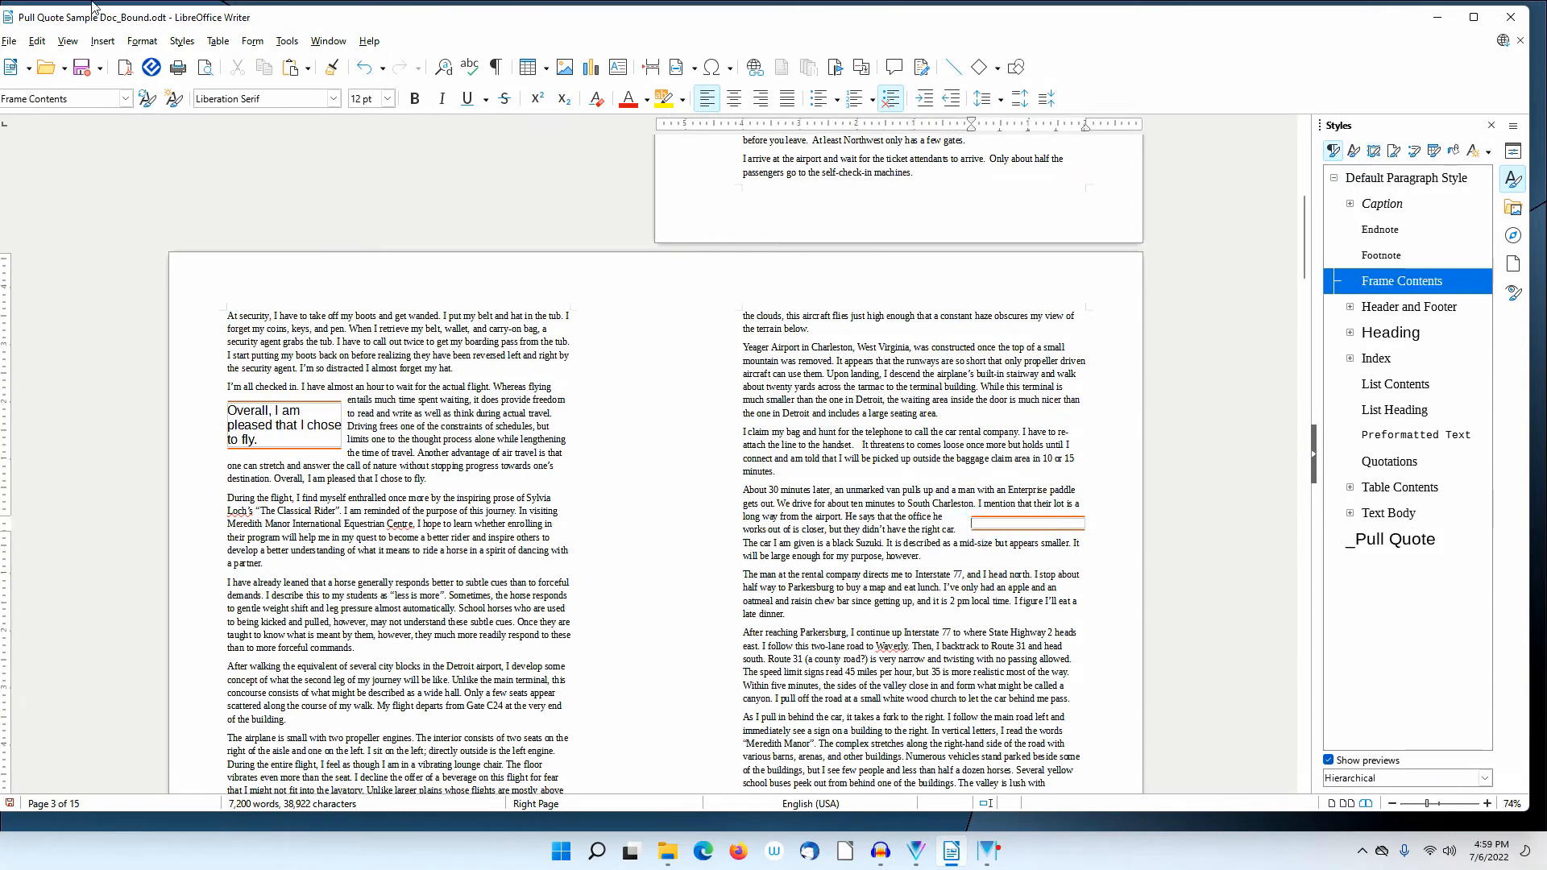
{"action": "left_click", "coordinate": [43, 42]}
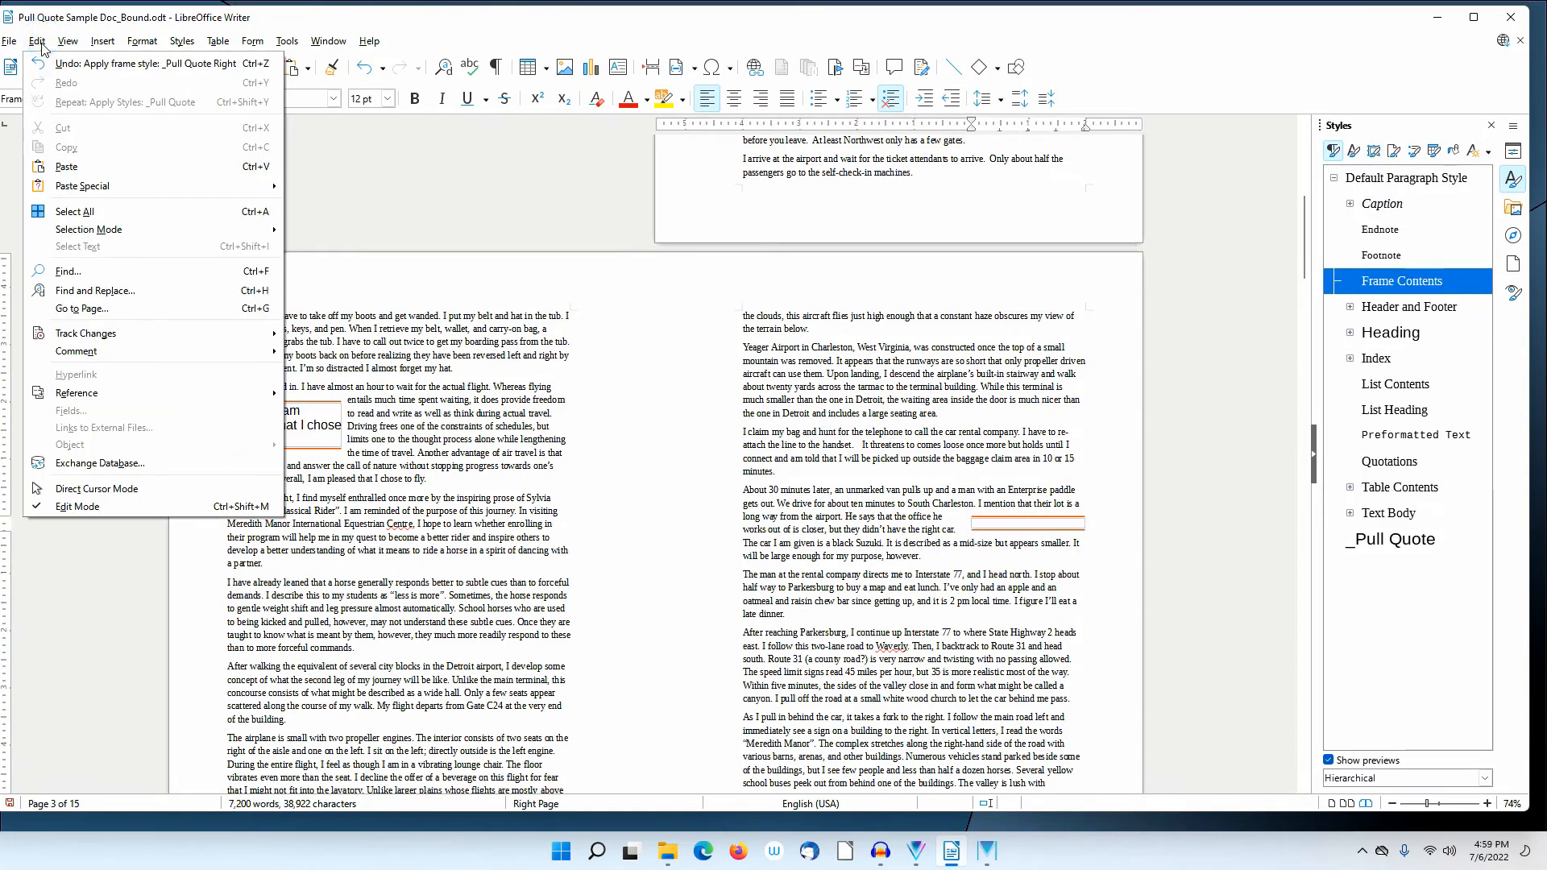
{"action": "mouse_move", "coordinate": [110, 194]}
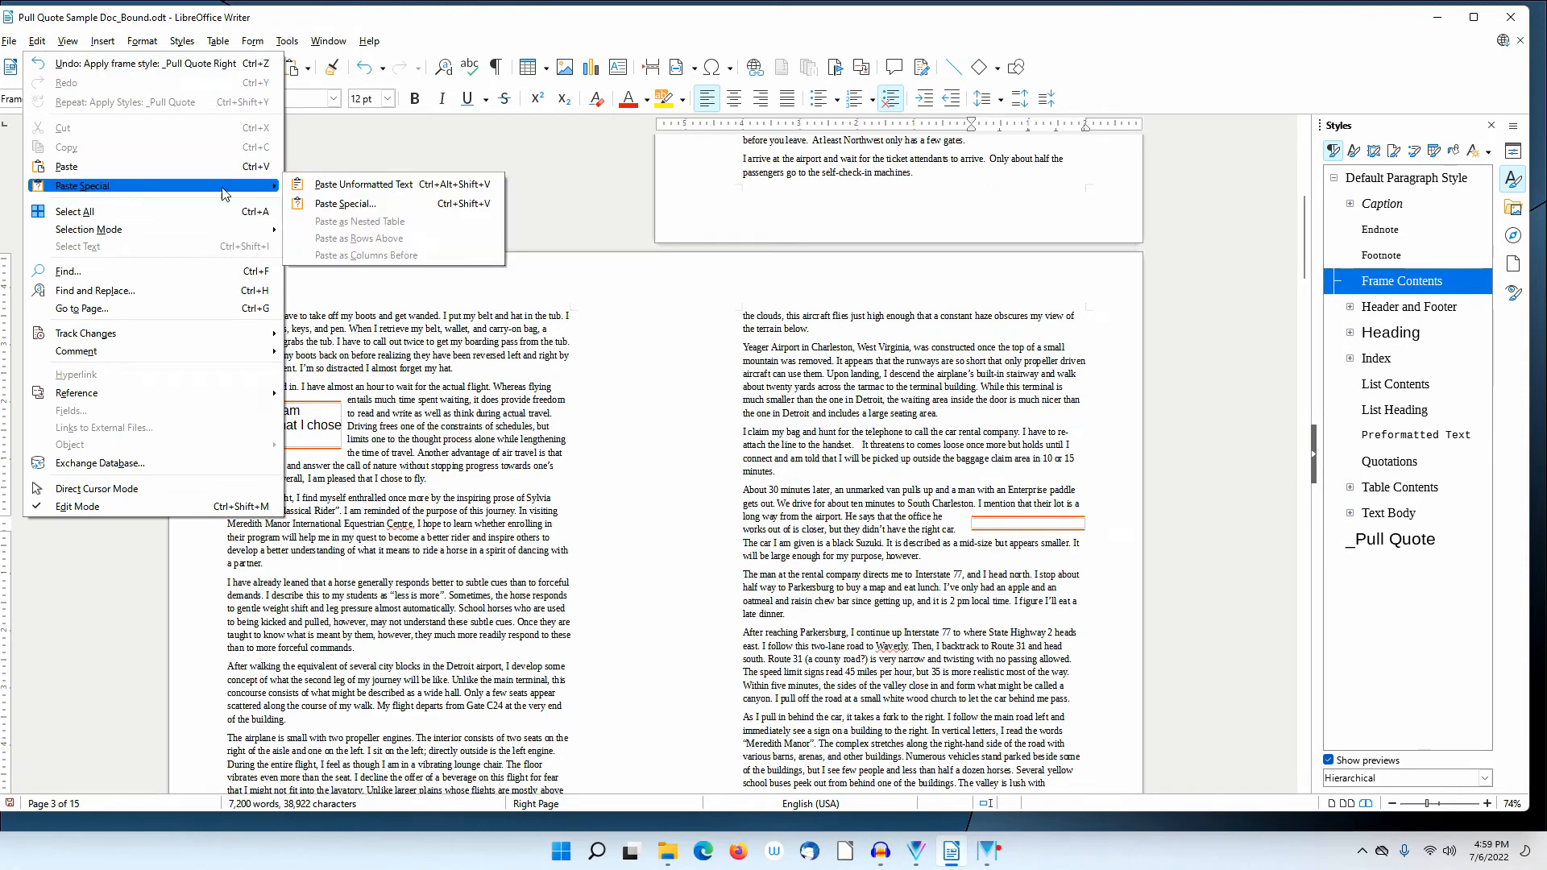
{"action": "left_click", "coordinate": [379, 184]}
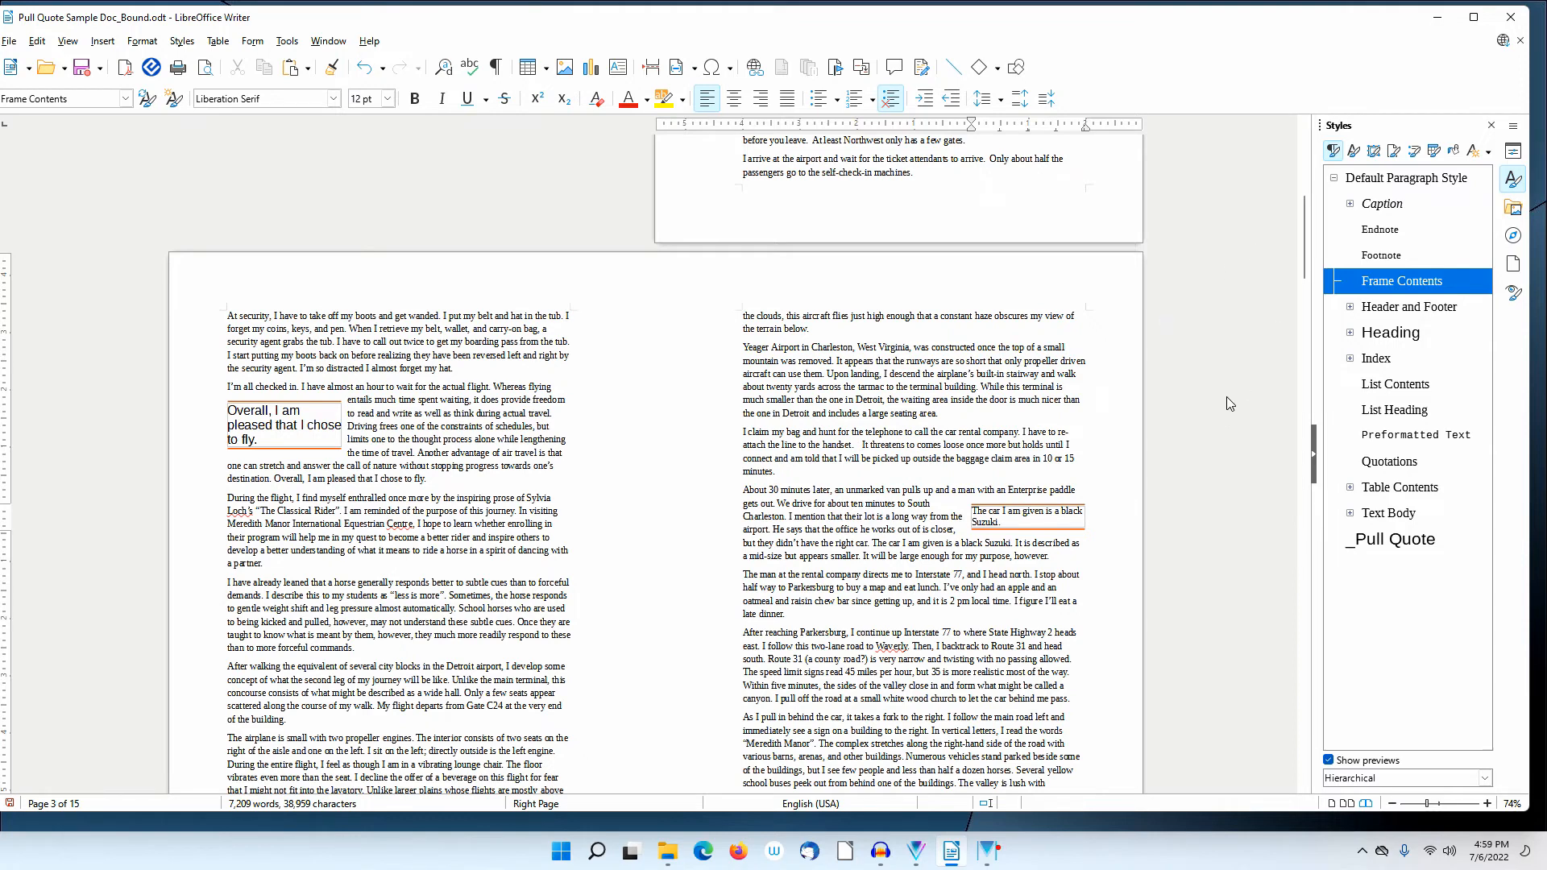
{"action": "double_click", "coordinate": [1411, 544]}
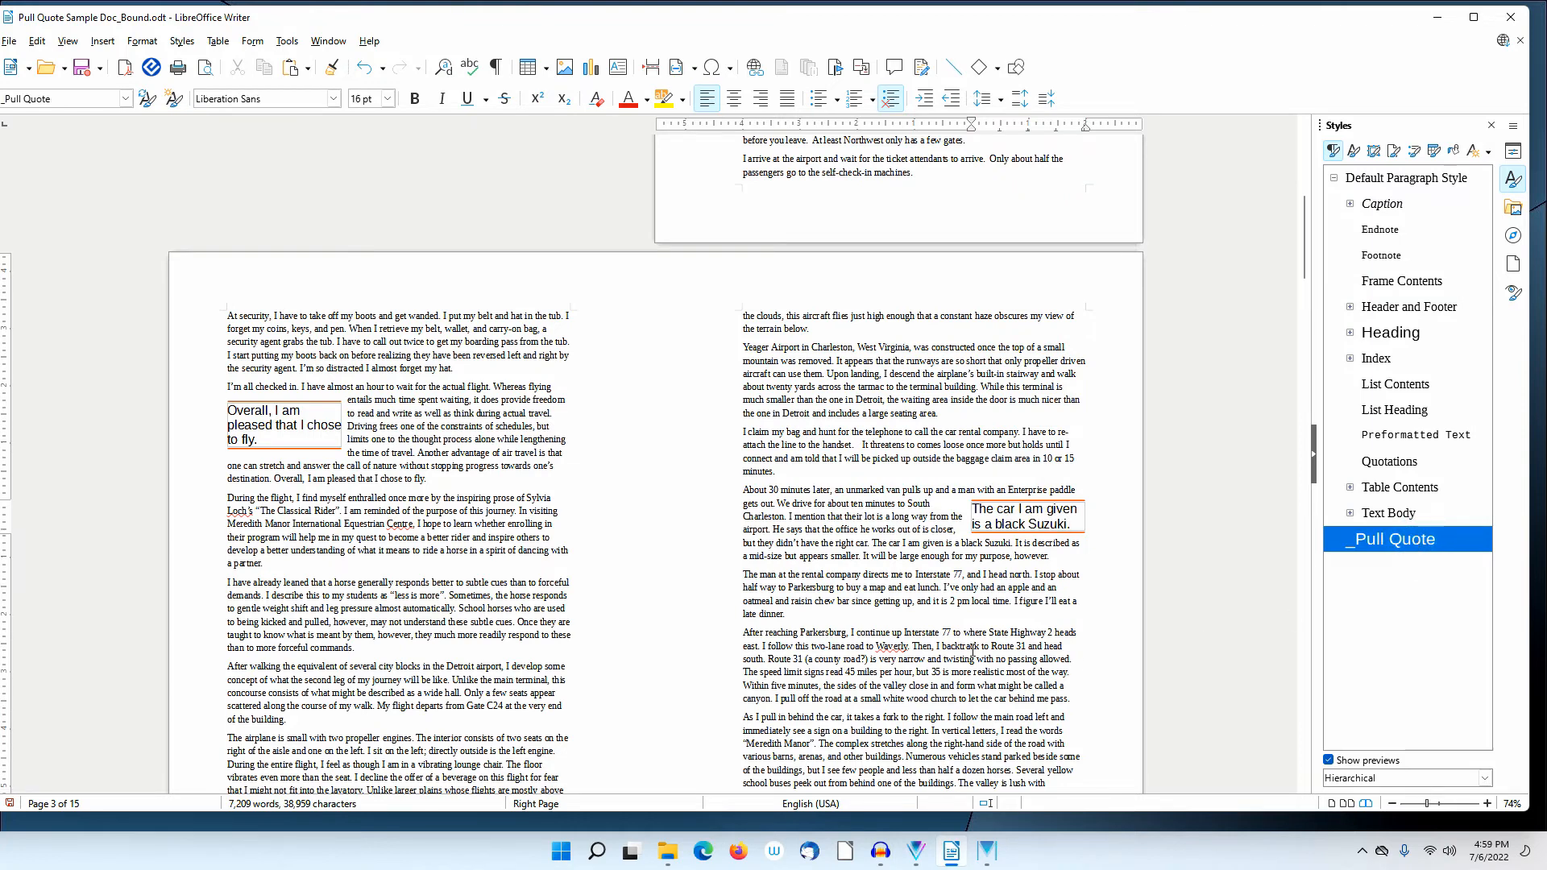
{"action": "left_click", "coordinate": [809, 533]}
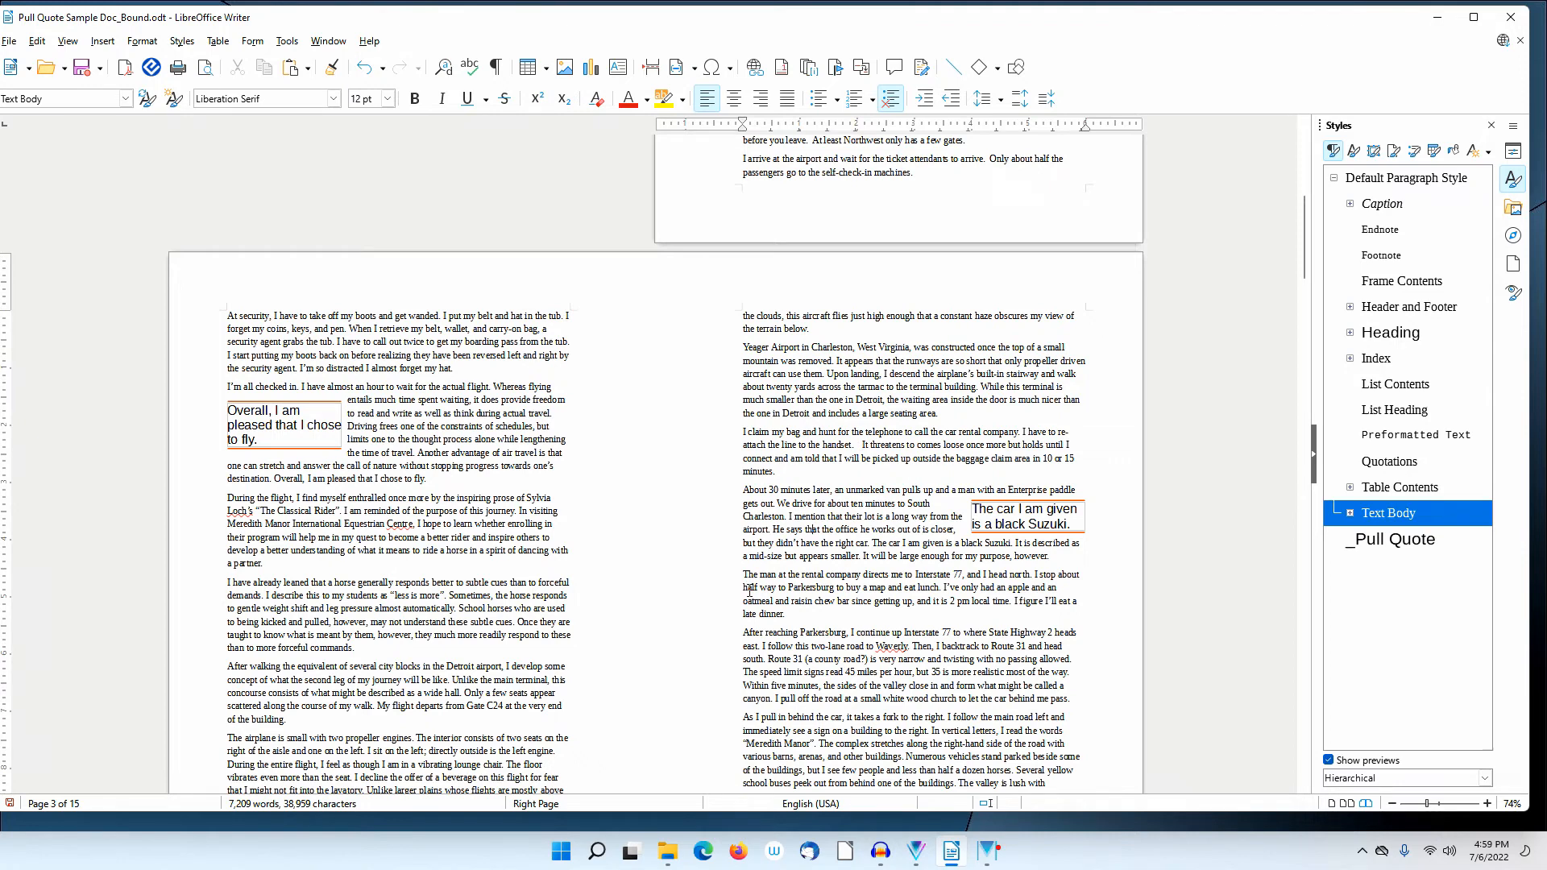
Modify the _Pull Quote Right frame style so its border line color is Green
{"action": "scroll", "coordinate": [751, 588], "scroll_direction": "down", "scroll_amount": 1}
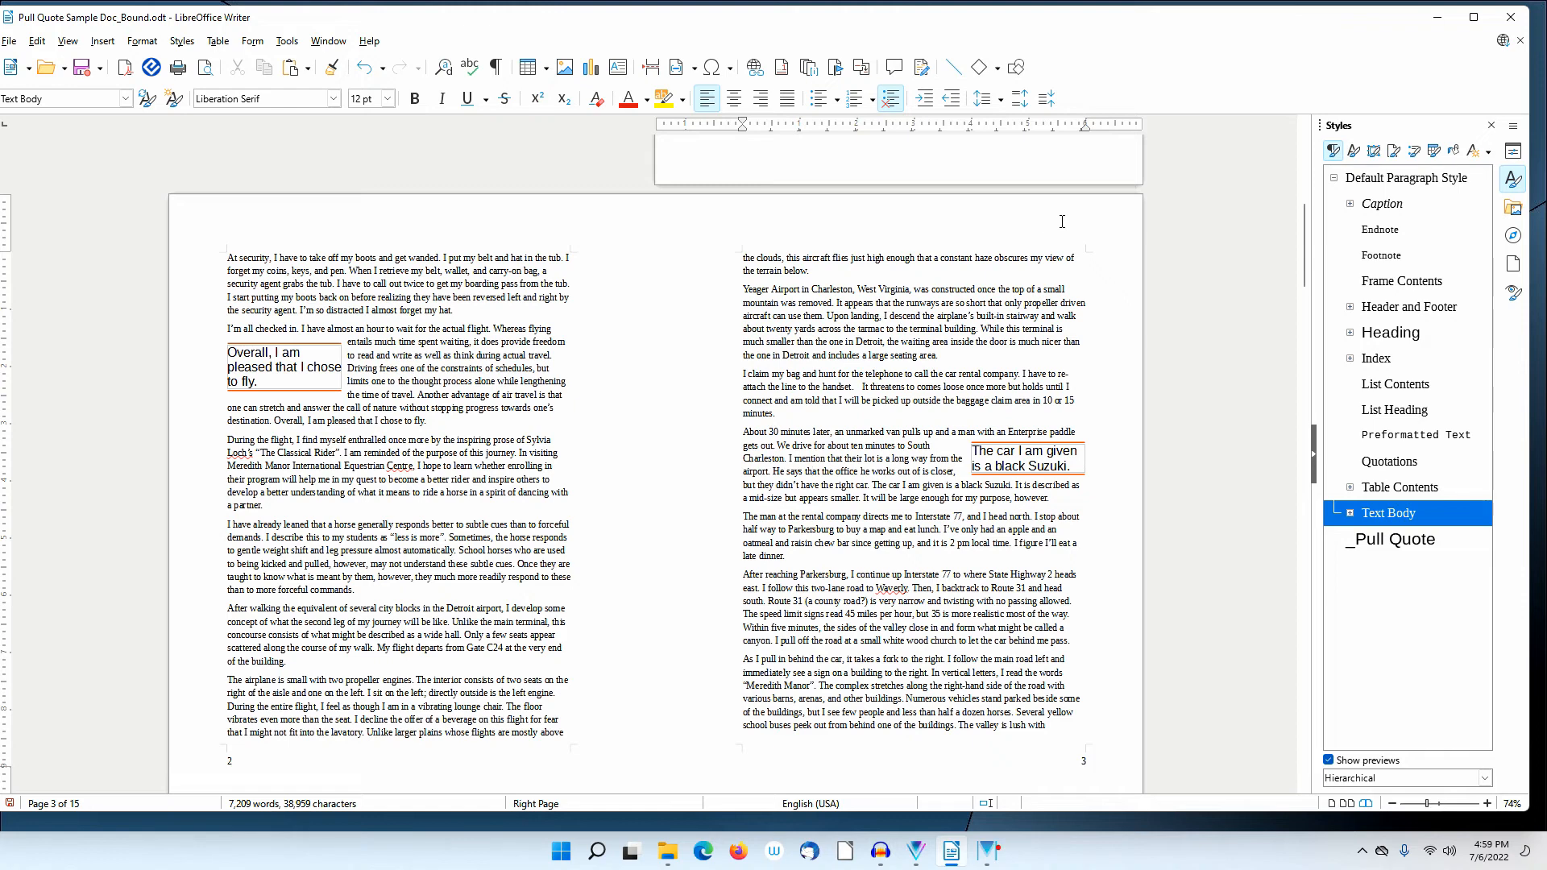
{"action": "left_click", "coordinate": [1375, 150]}
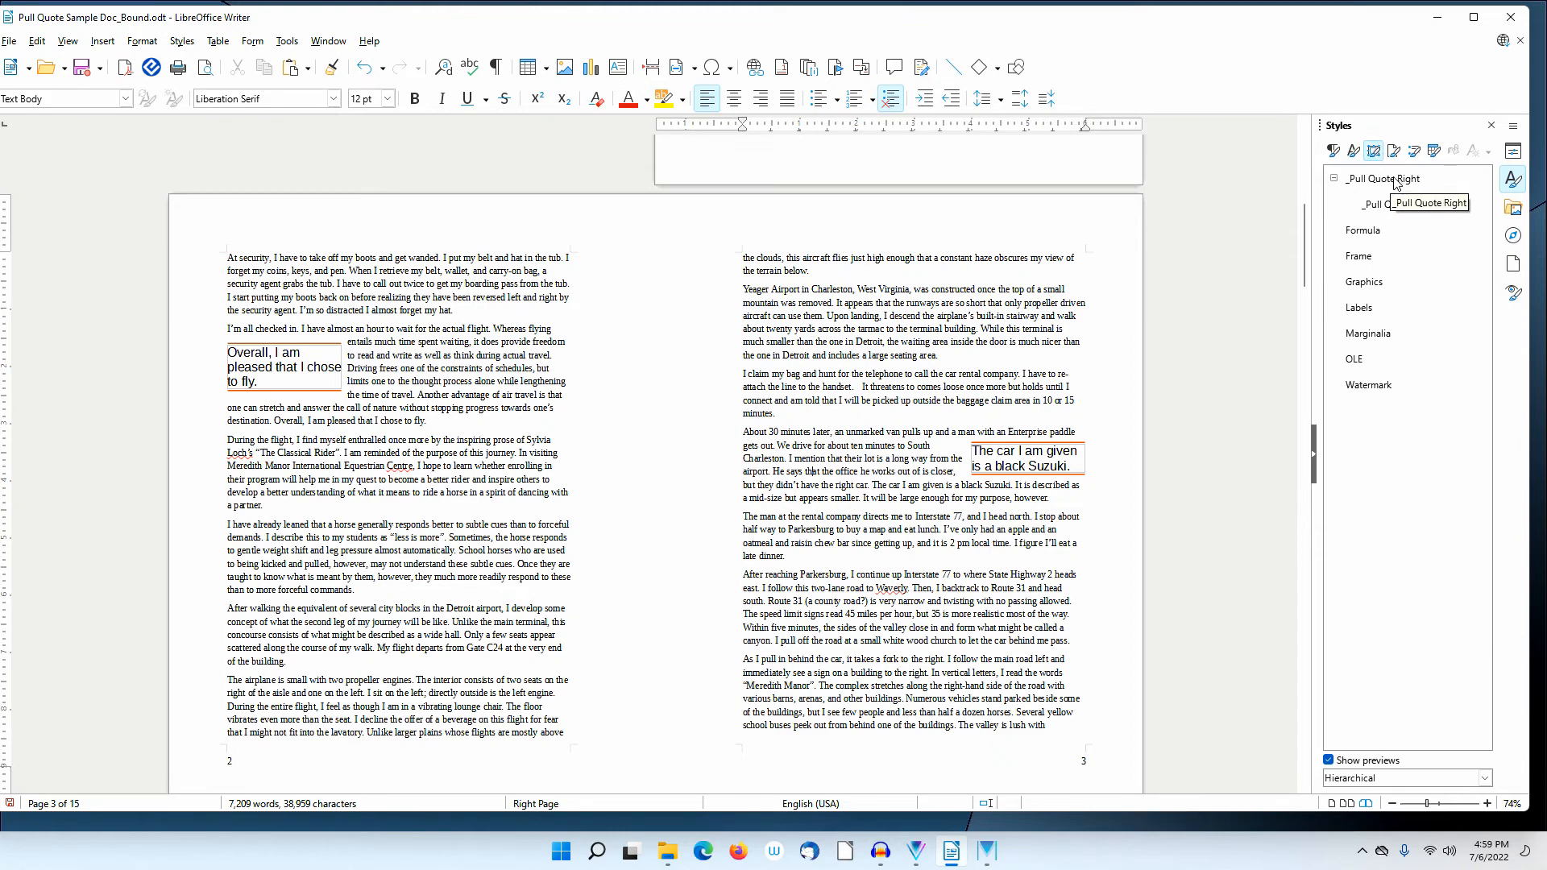
{"action": "left_click", "coordinate": [1396, 179]}
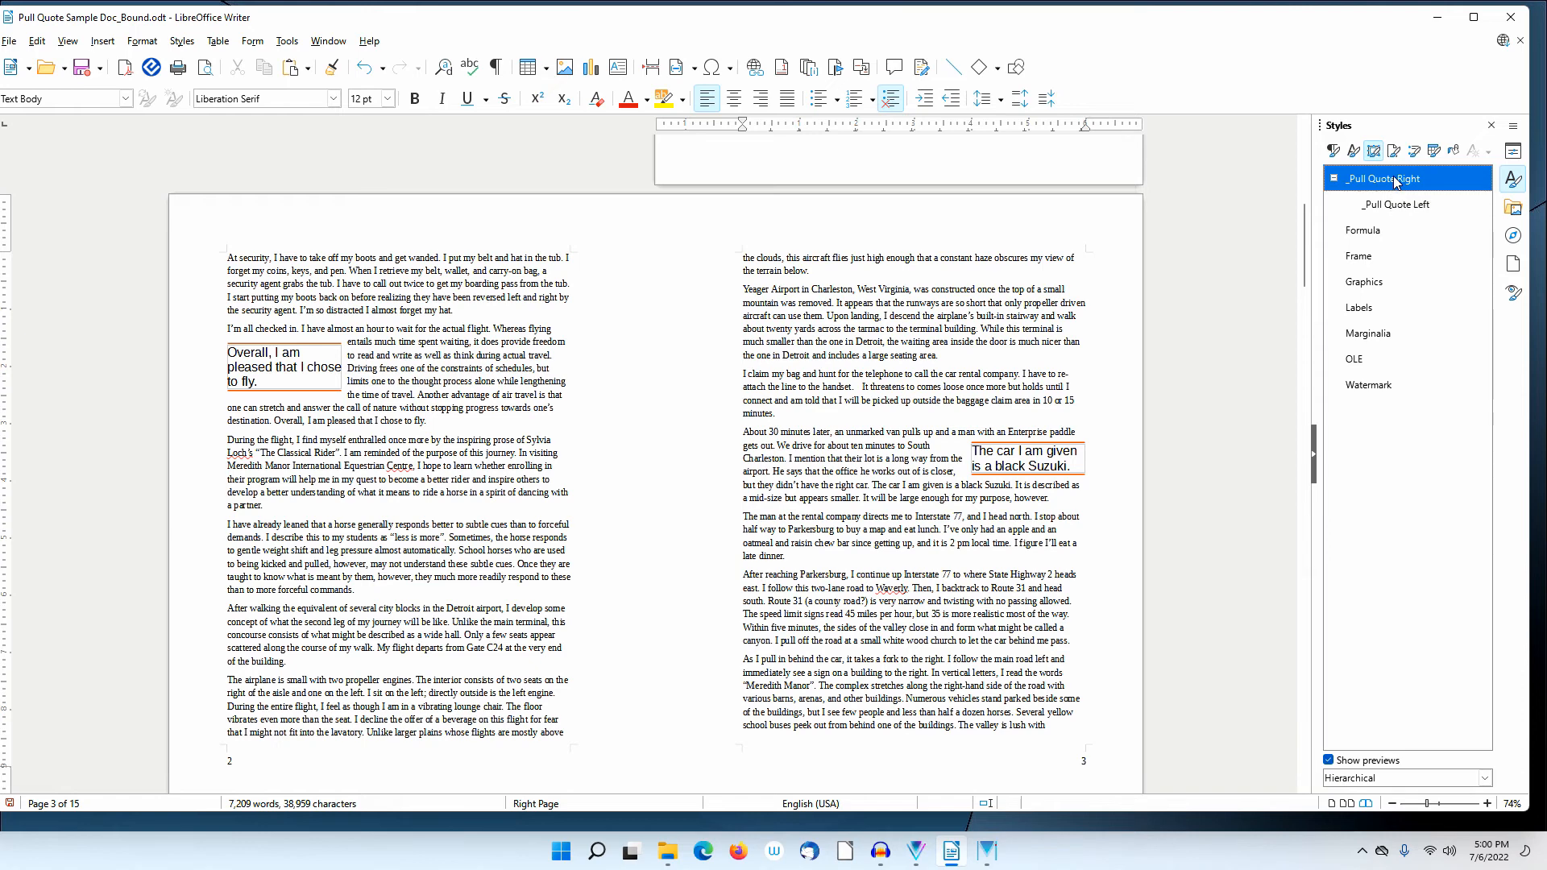
{"action": "right_click", "coordinate": [1395, 178]}
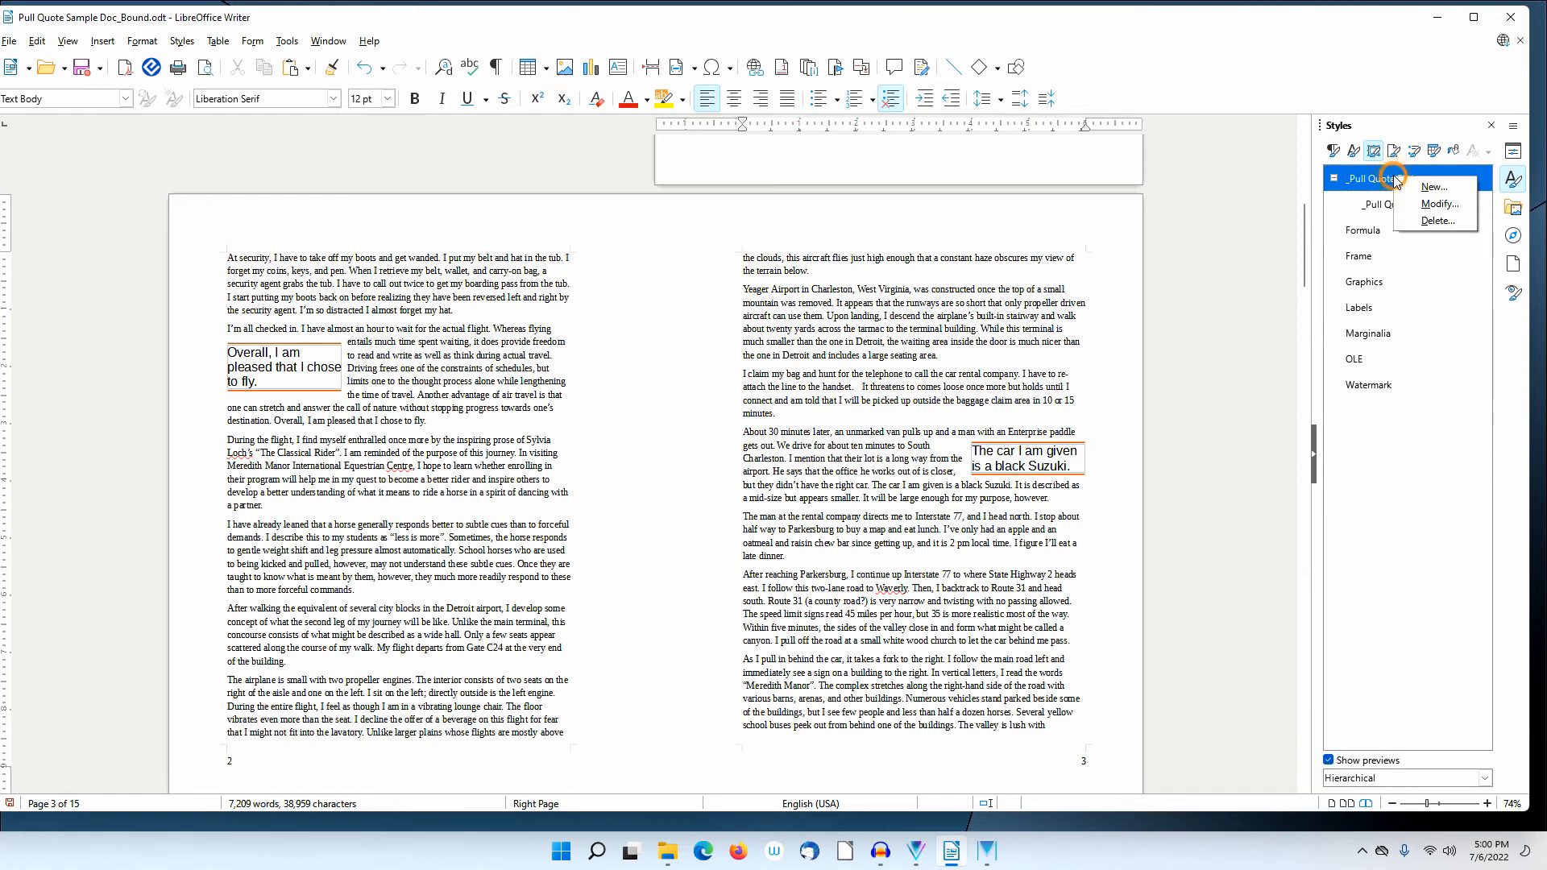
{"action": "left_click", "coordinate": [1436, 205]}
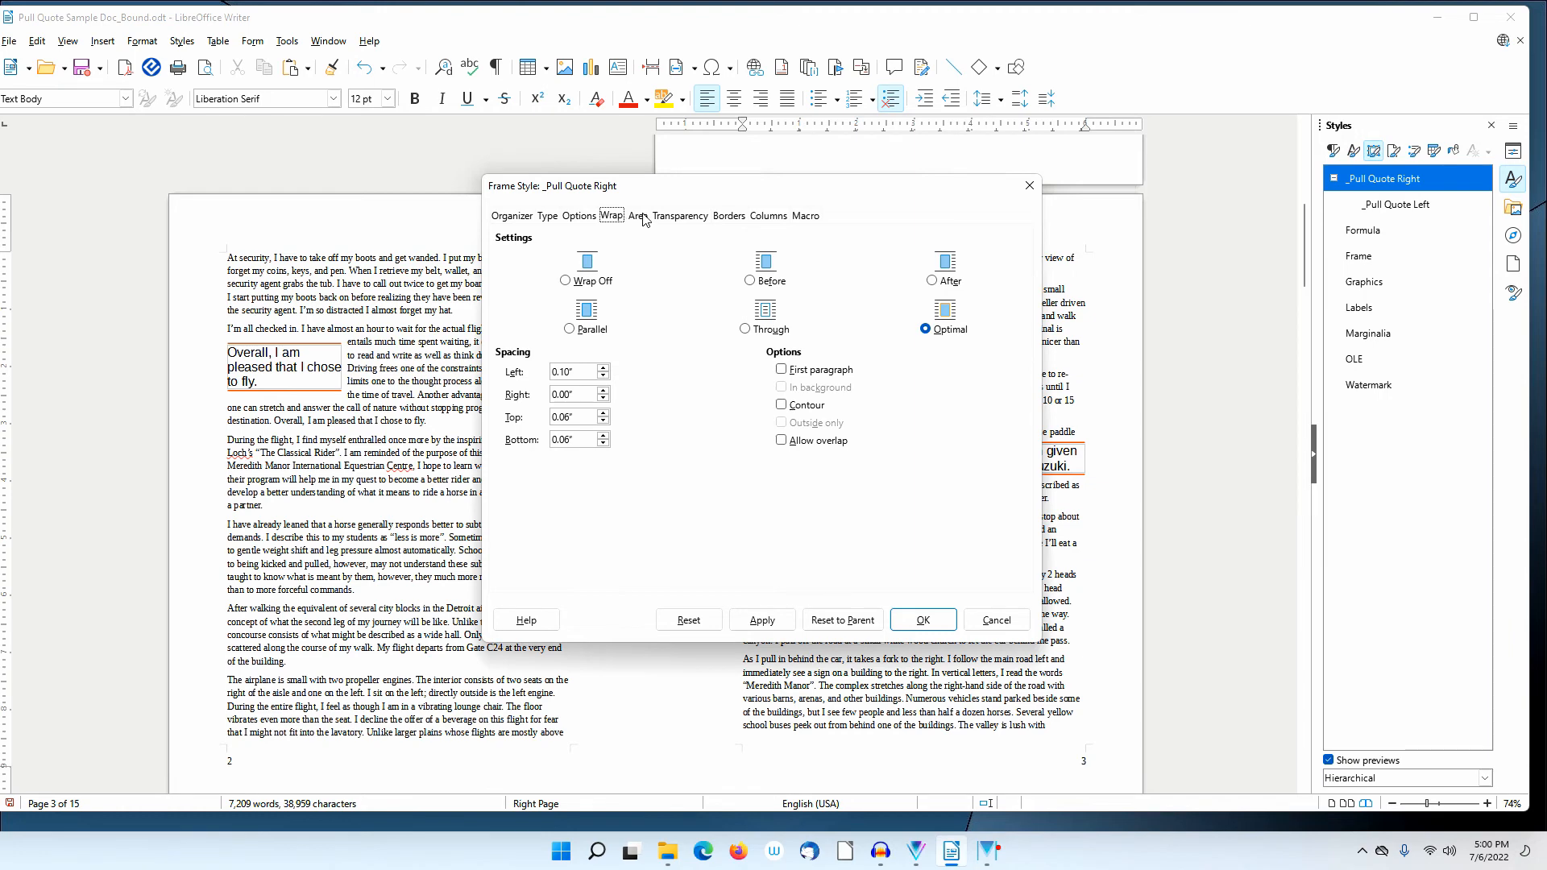
{"action": "left_click", "coordinate": [729, 215]}
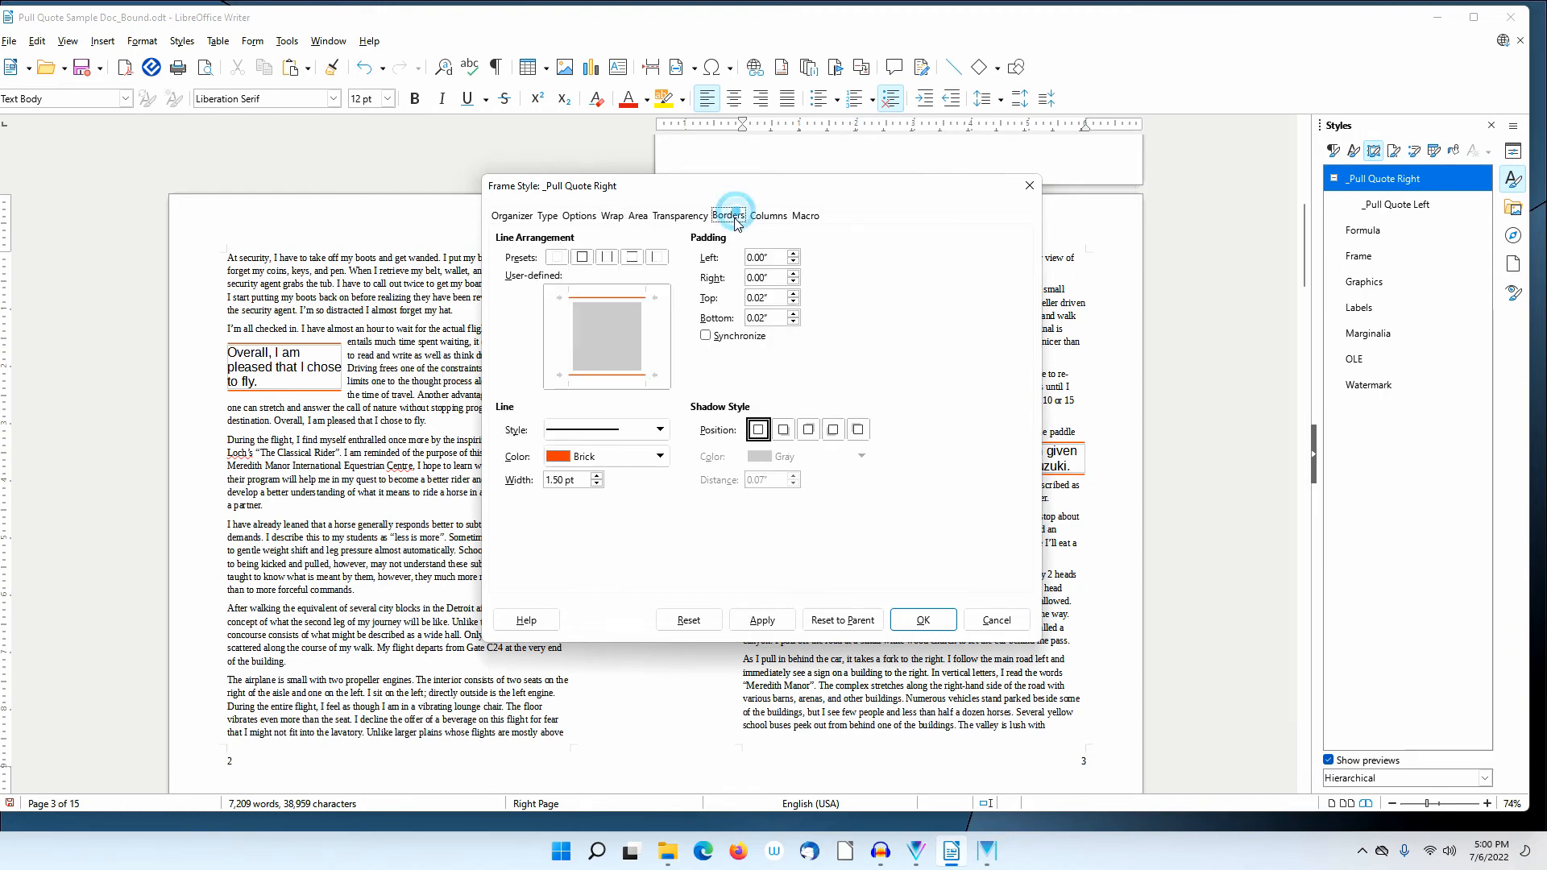
{"action": "left_click", "coordinate": [660, 458]}
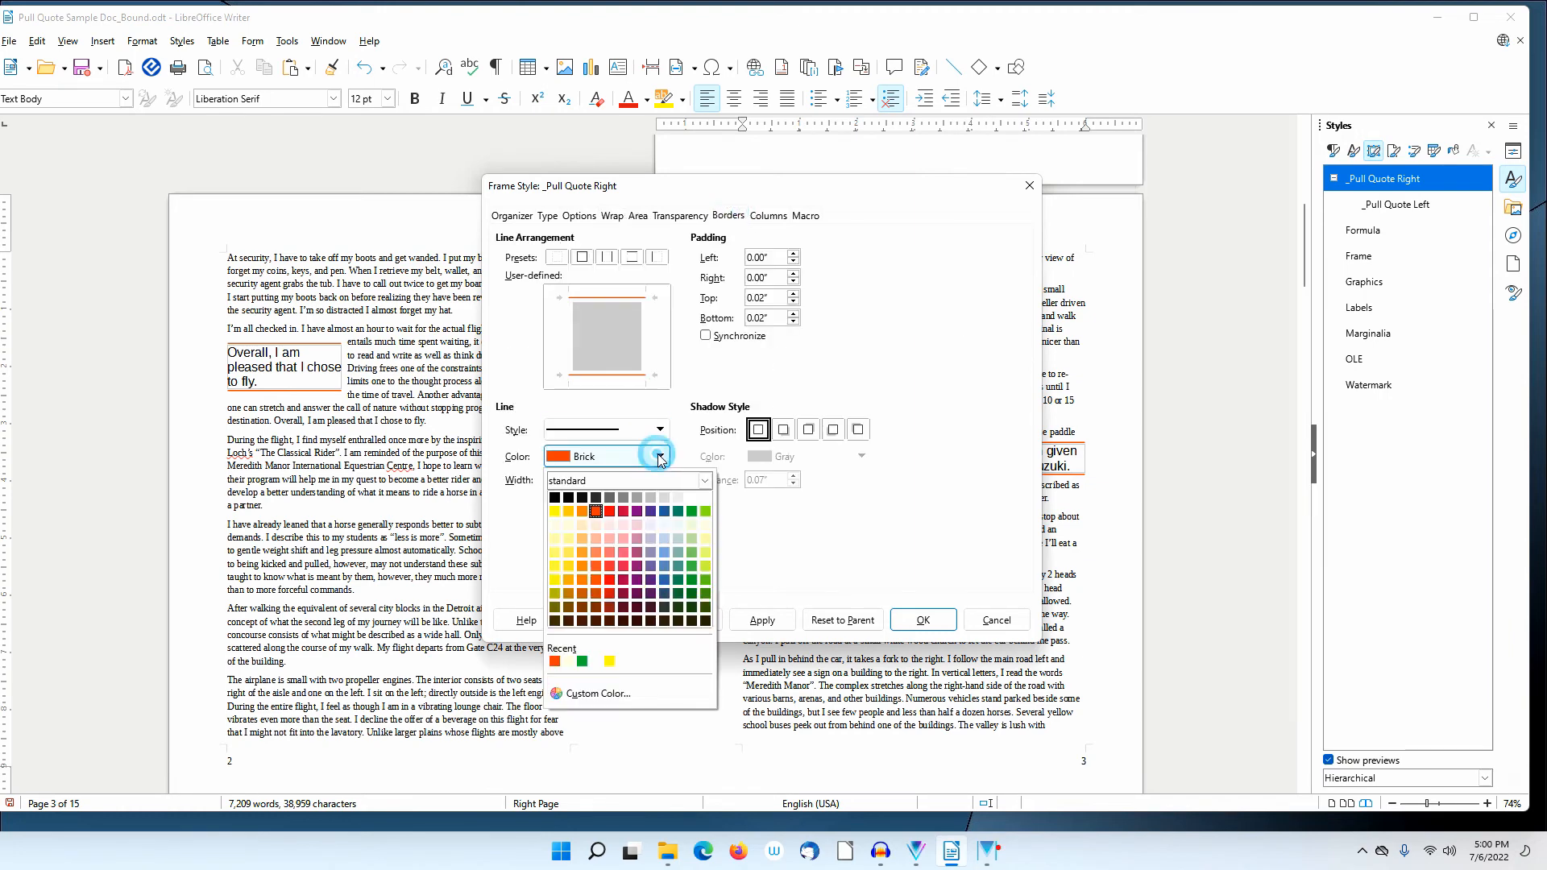
{"action": "left_click", "coordinate": [685, 494]}
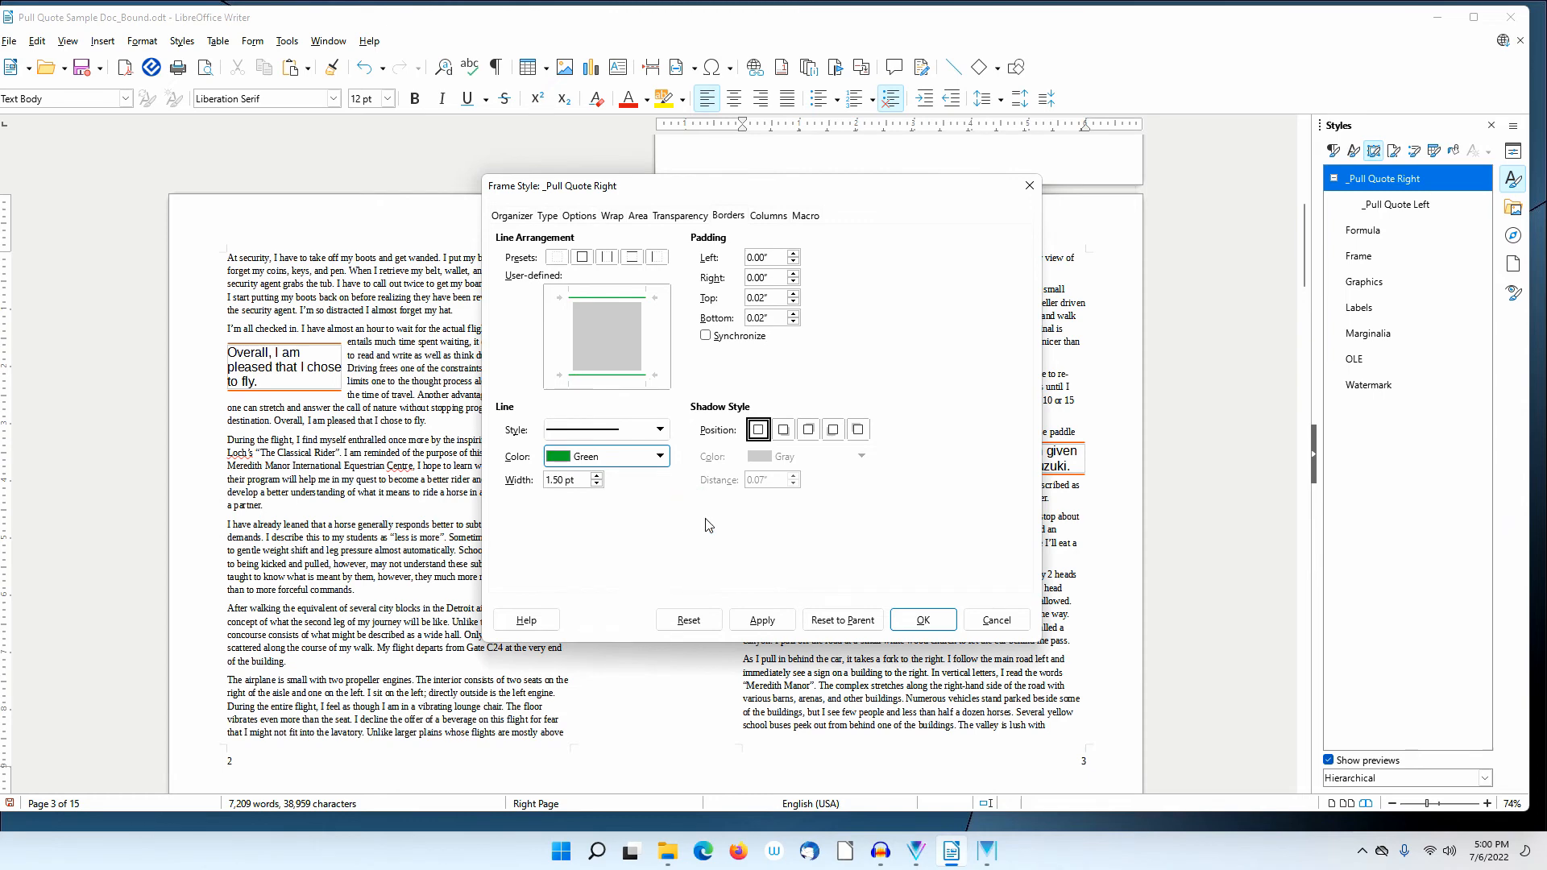
{"action": "left_click", "coordinate": [923, 621]}
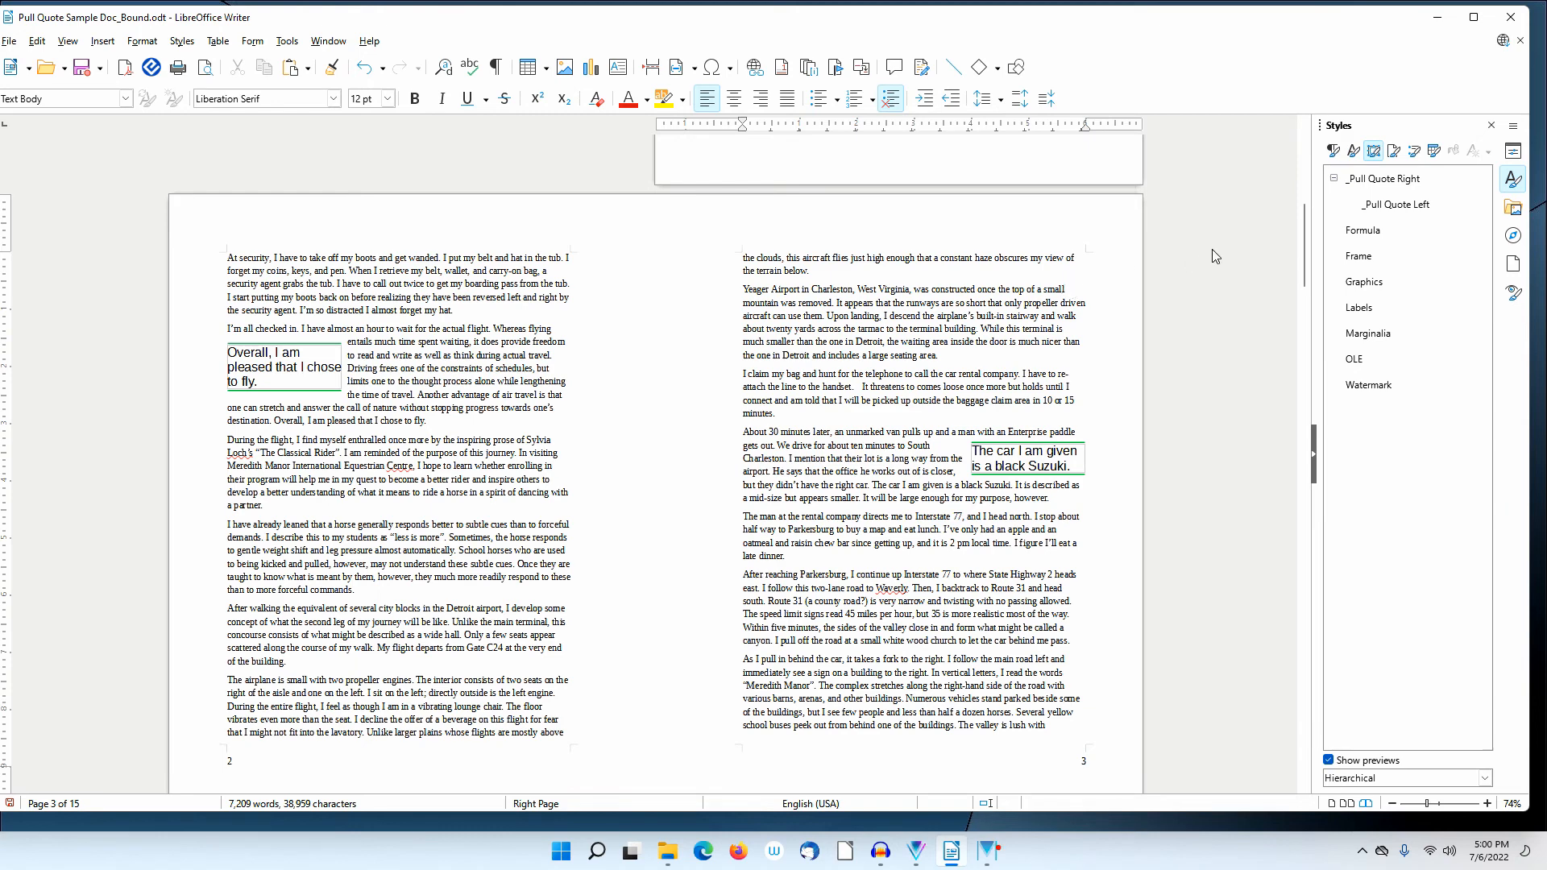
Modify the _Pull Quote paragraph style to use a pale yellow area fill, hex fff5ce
{"action": "left_click", "coordinate": [1342, 153]}
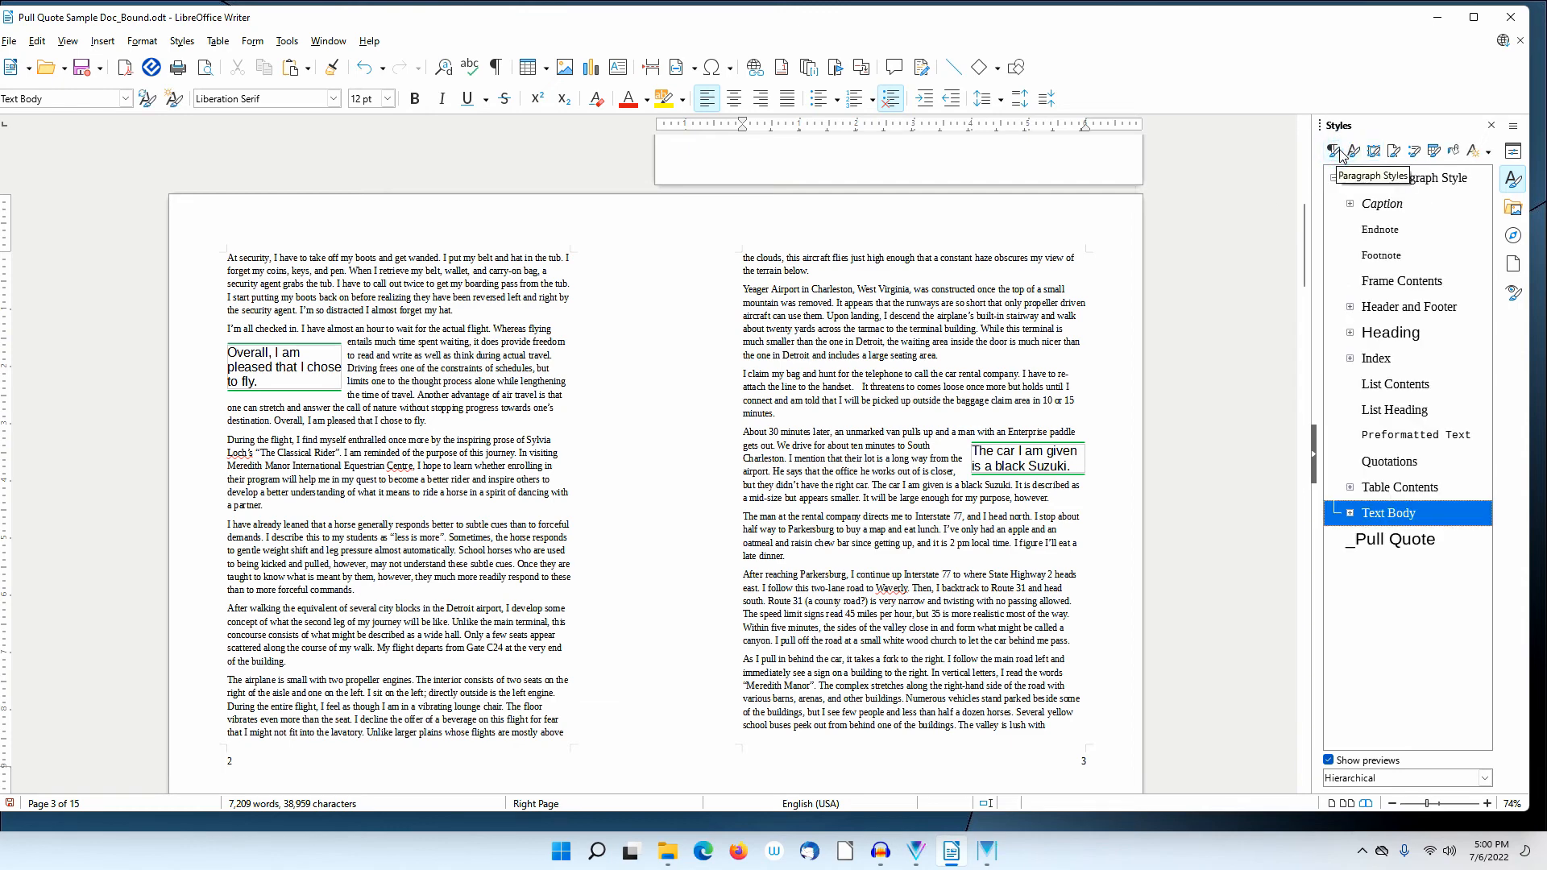
{"action": "left_click", "coordinate": [1403, 542]}
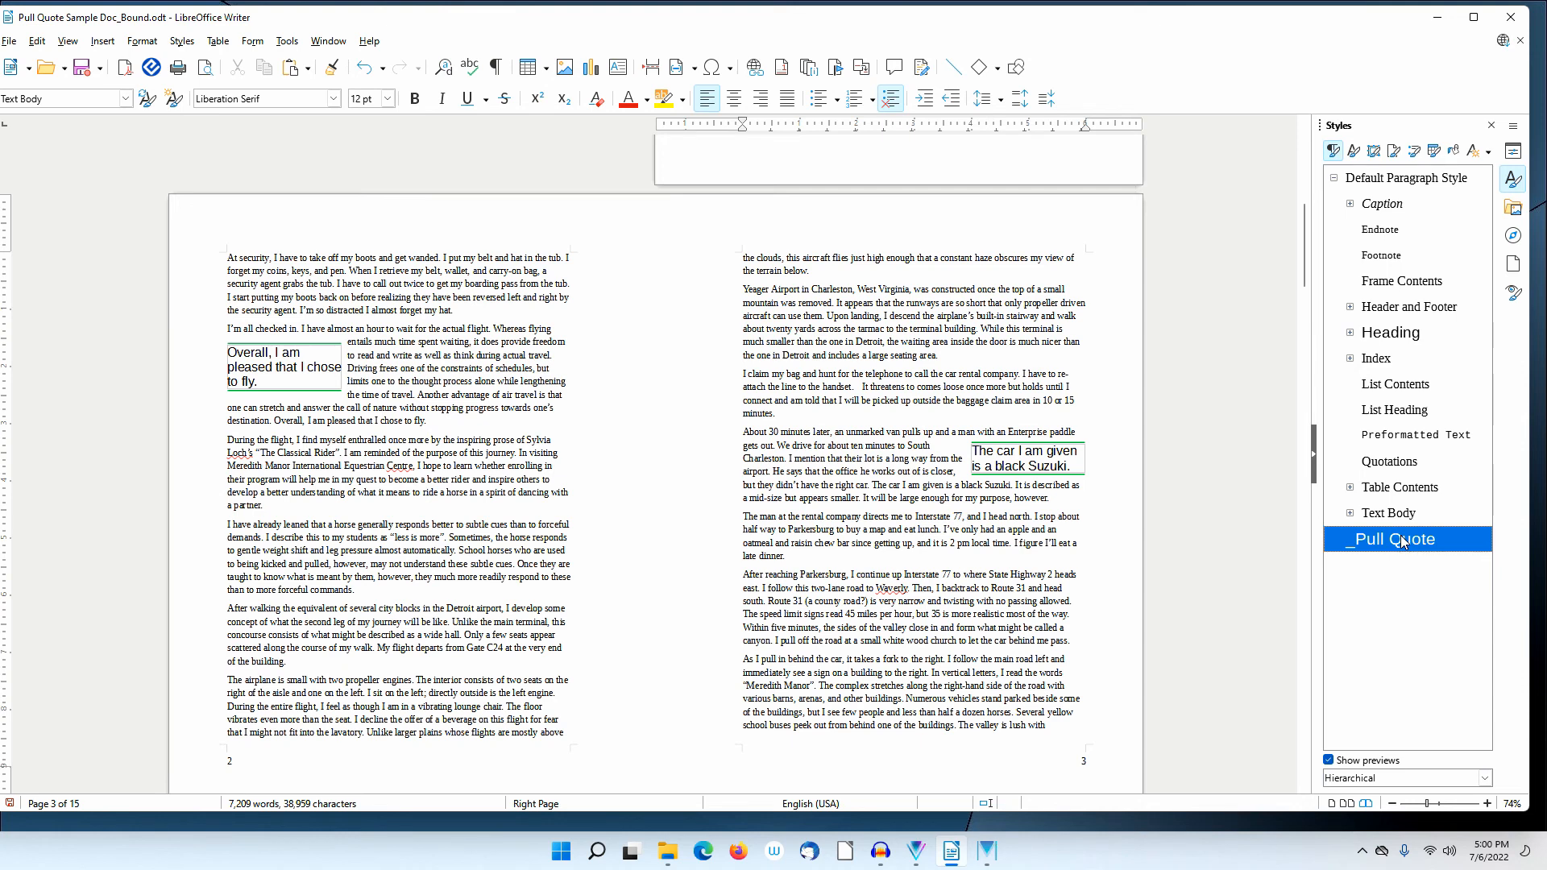
{"action": "right_click", "coordinate": [1403, 542]}
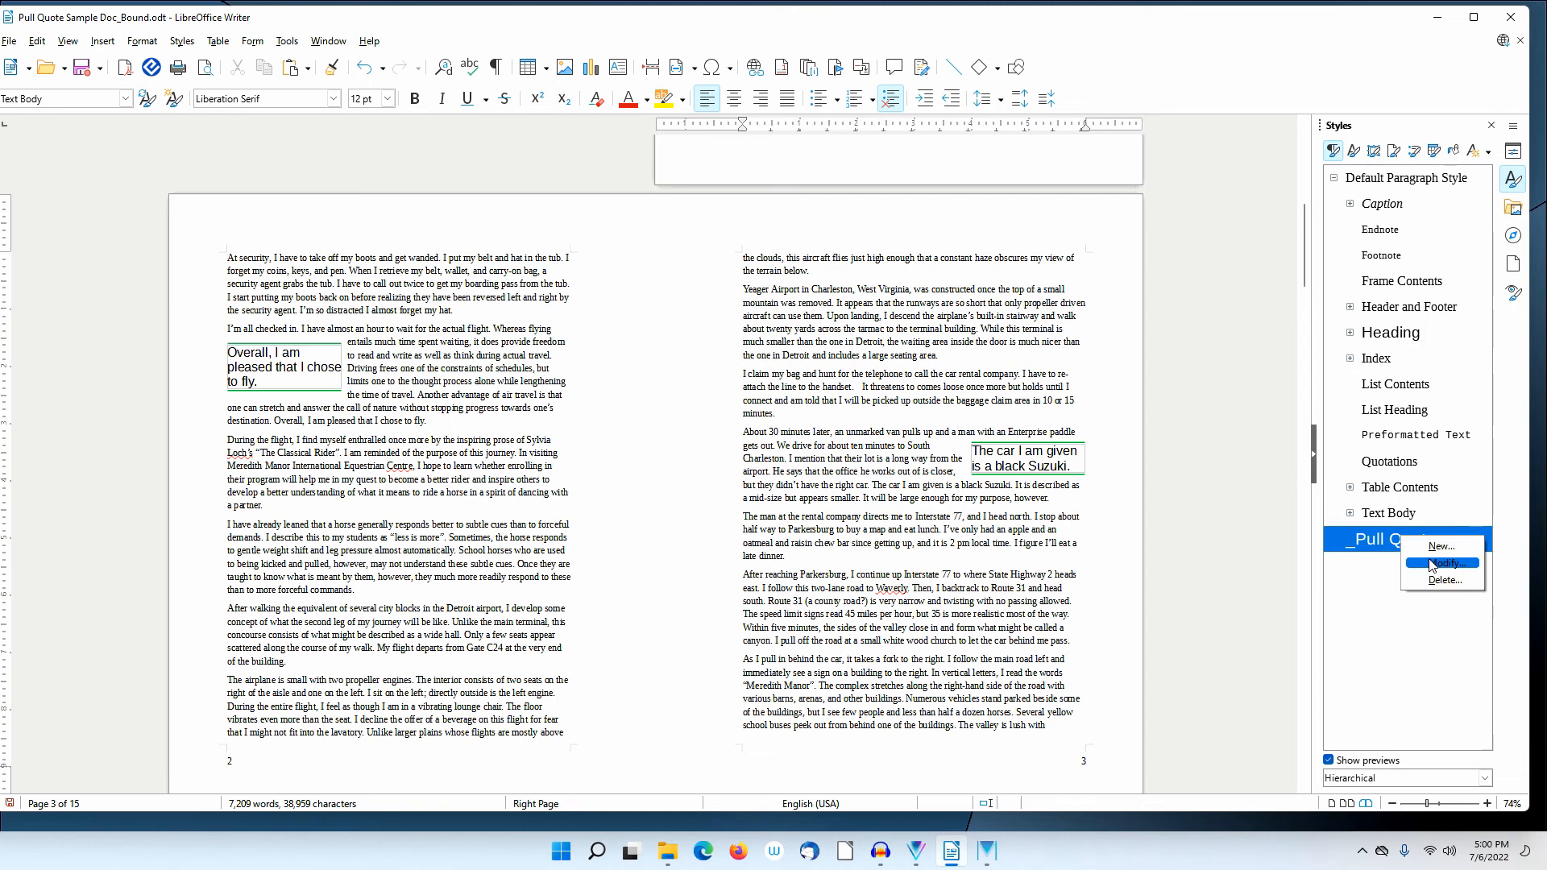
{"action": "left_click", "coordinate": [1432, 563]}
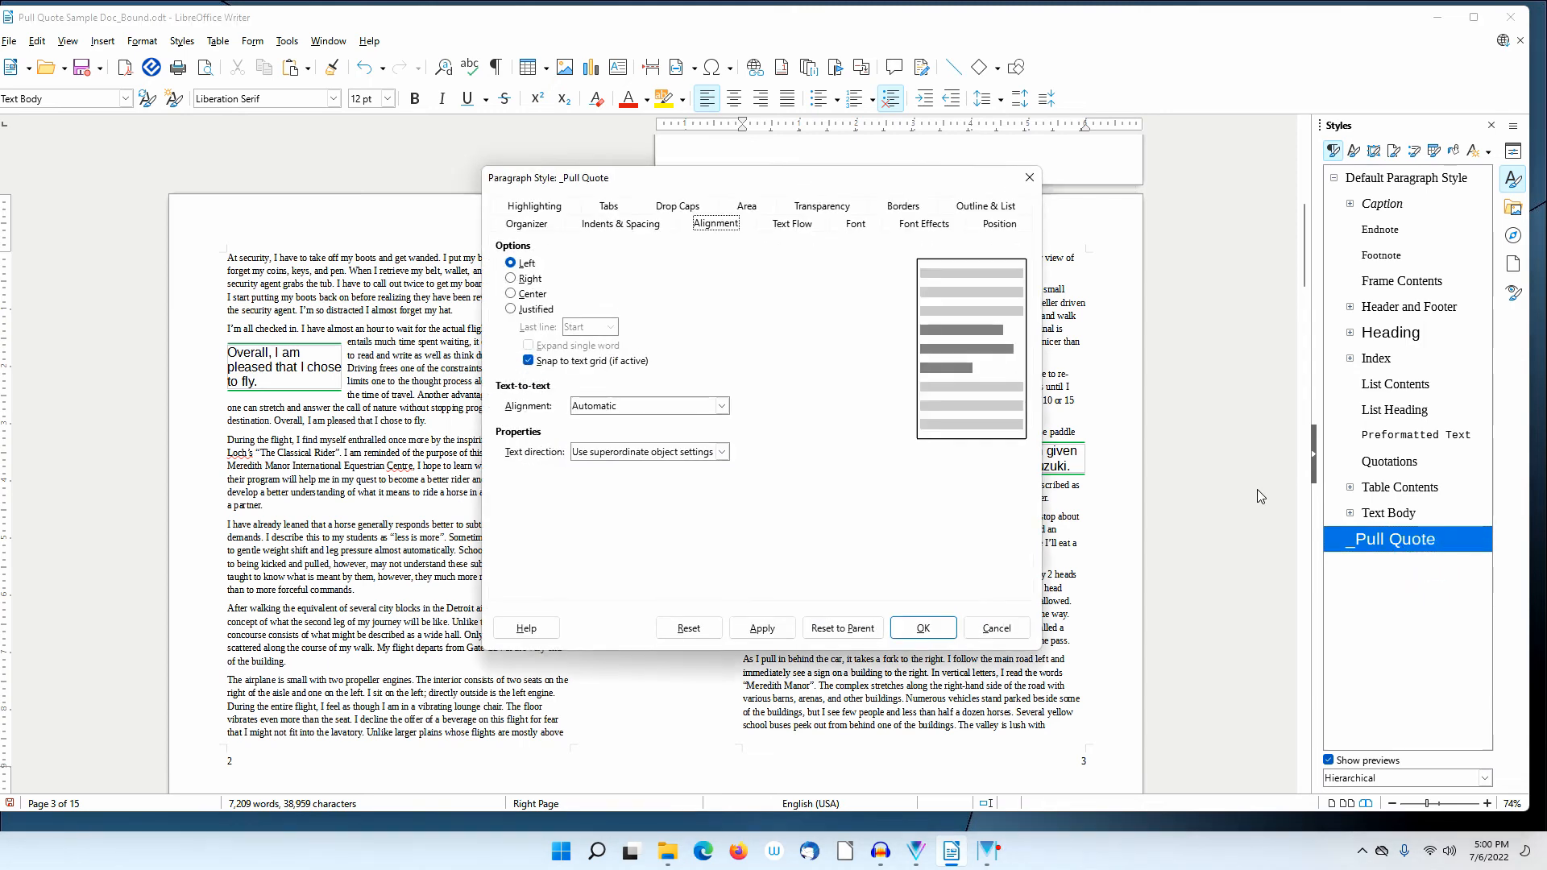
{"action": "left_click", "coordinate": [738, 205]}
{"action": "left_click", "coordinate": [642, 255]}
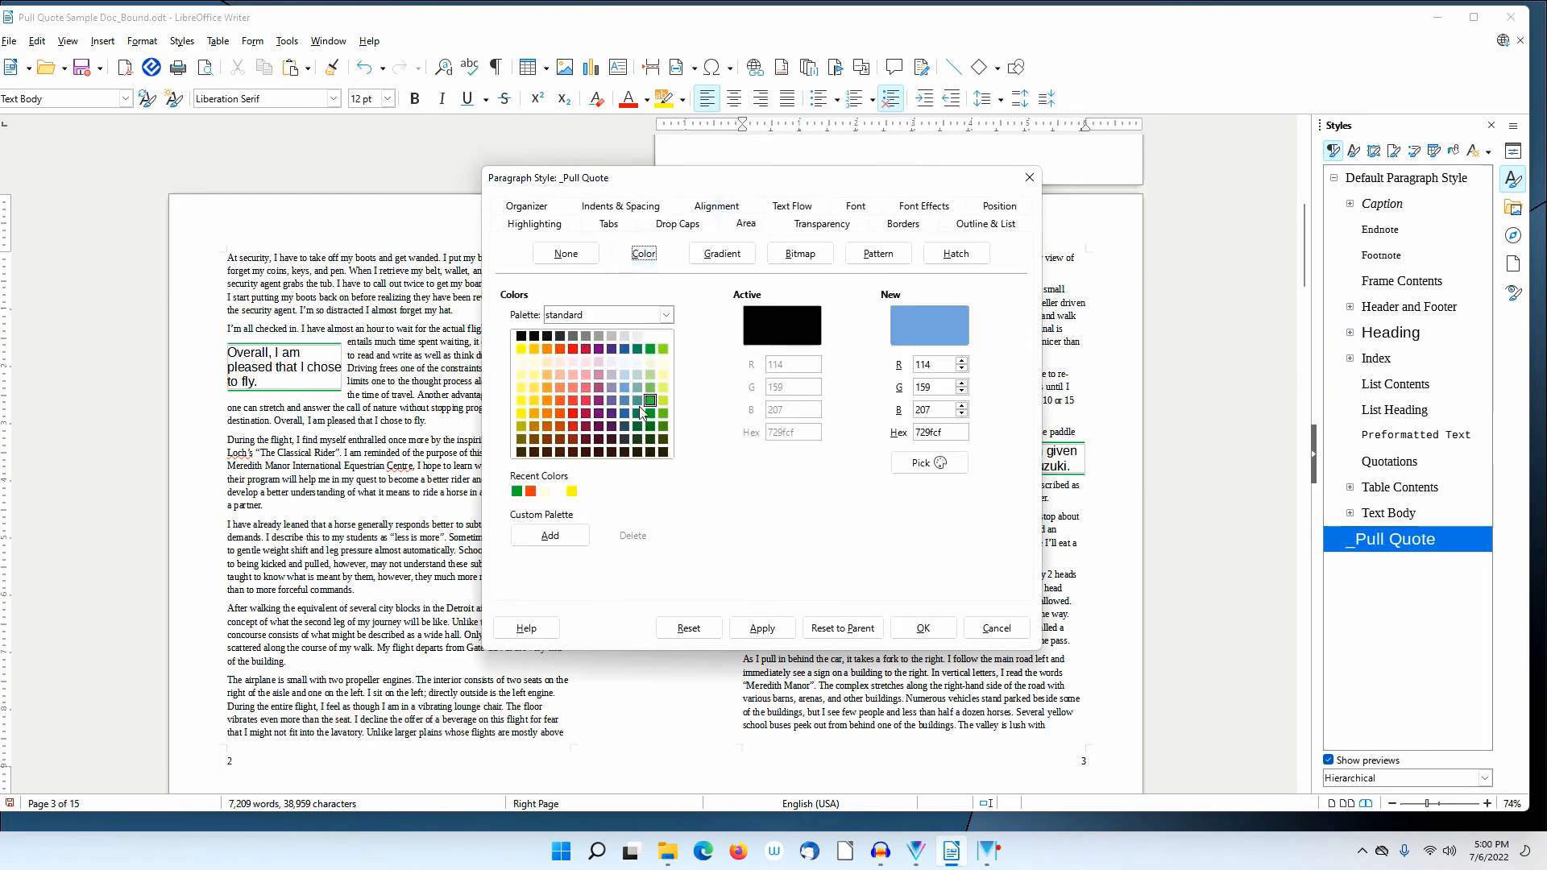
{"action": "left_click", "coordinate": [535, 364]}
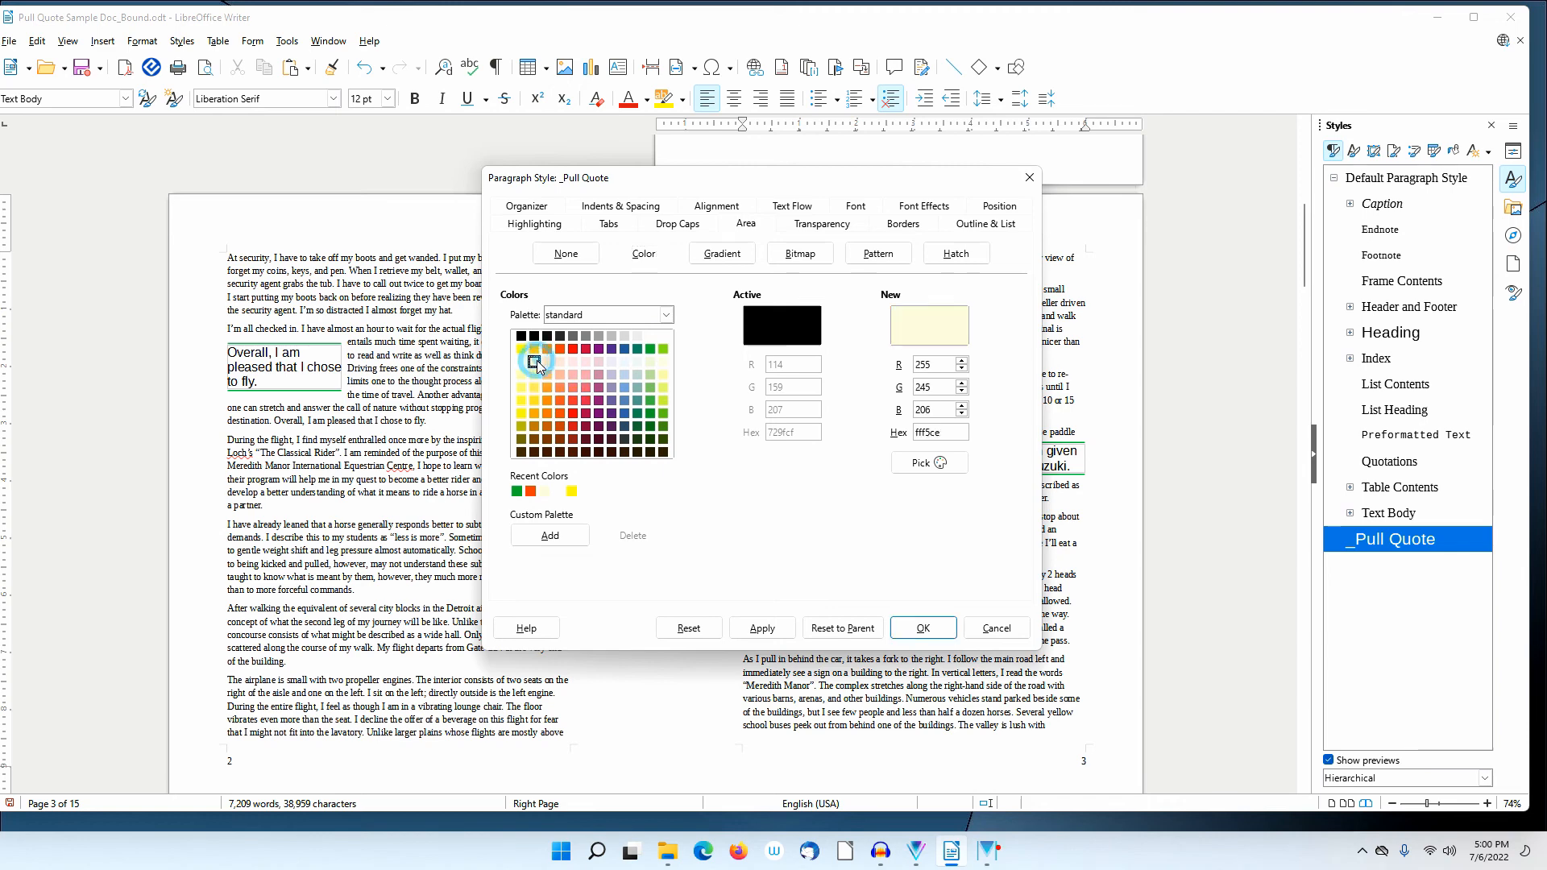
{"action": "left_click", "coordinate": [924, 628]}
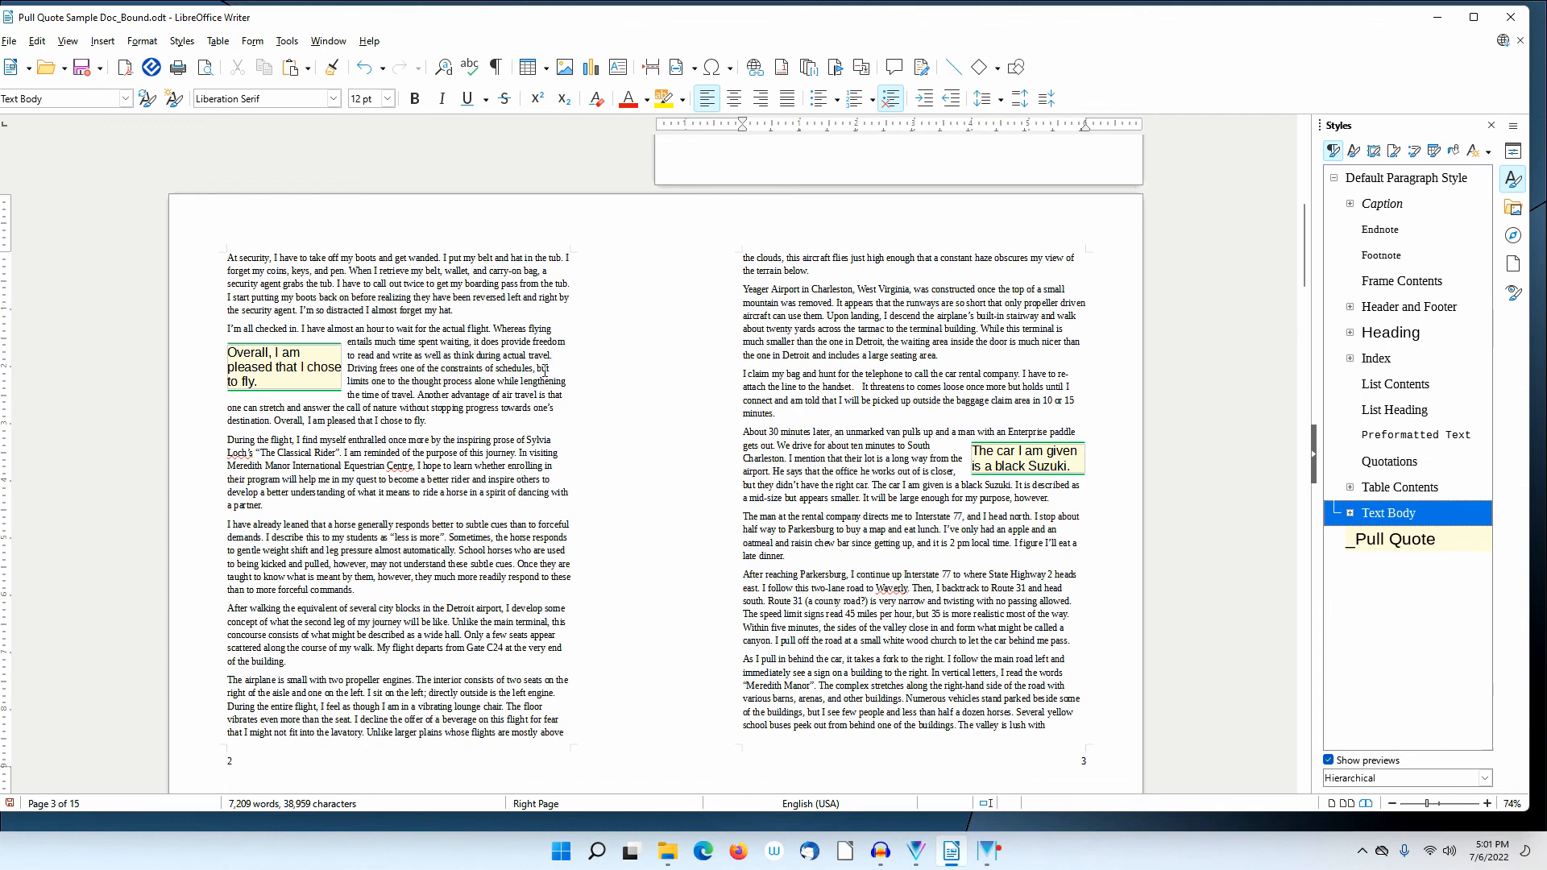
Open the print preview and display the document's pages in book layout to check both pull quotes
{"action": "left_click", "coordinate": [202, 70]}
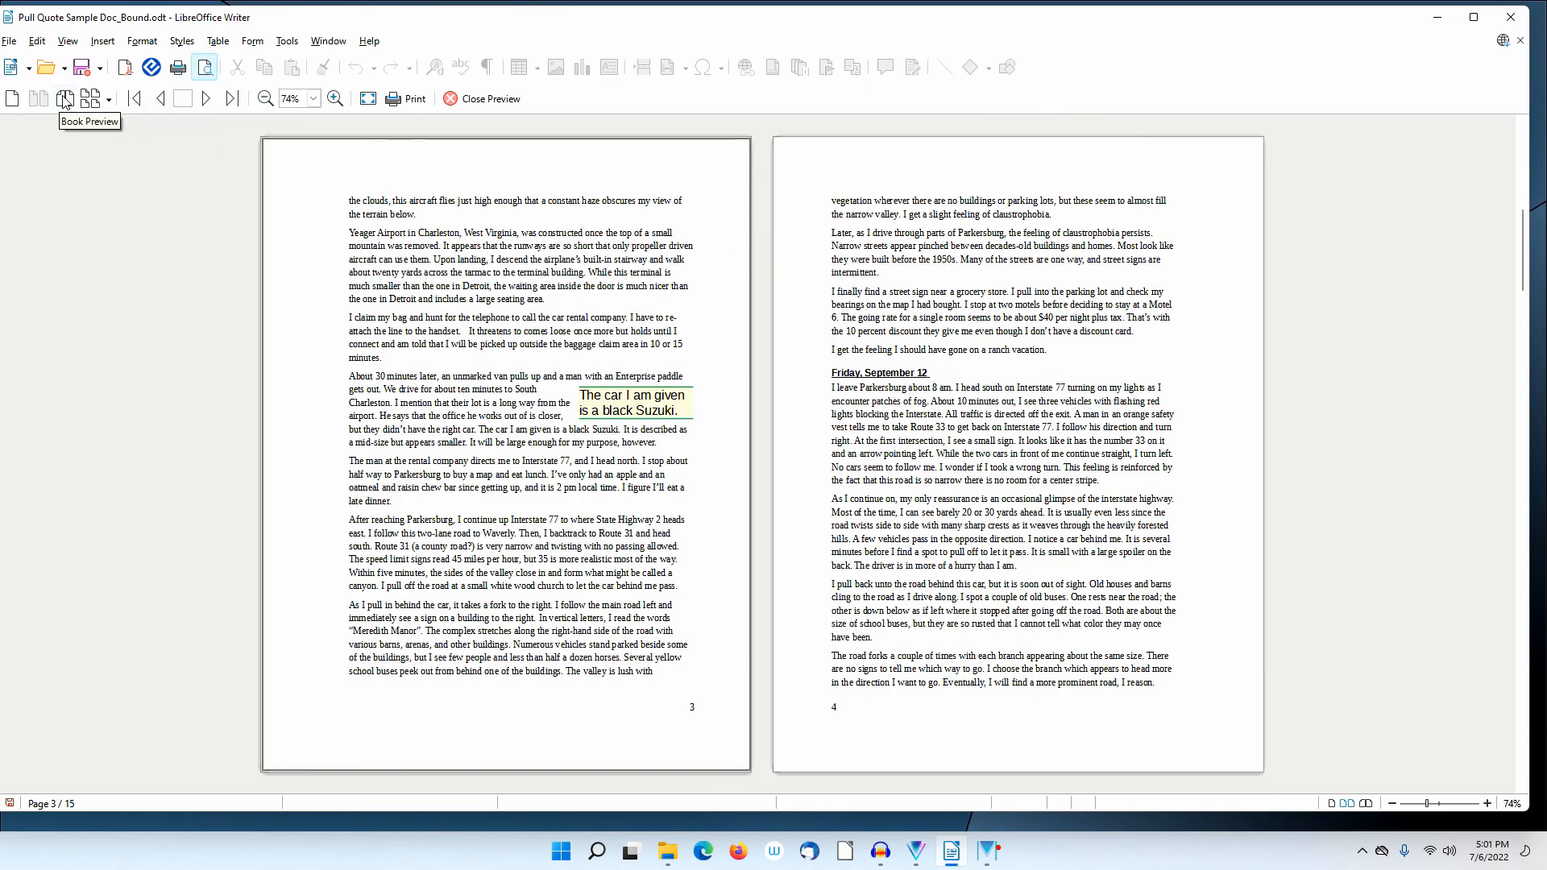
{"action": "left_click", "coordinate": [65, 100]}
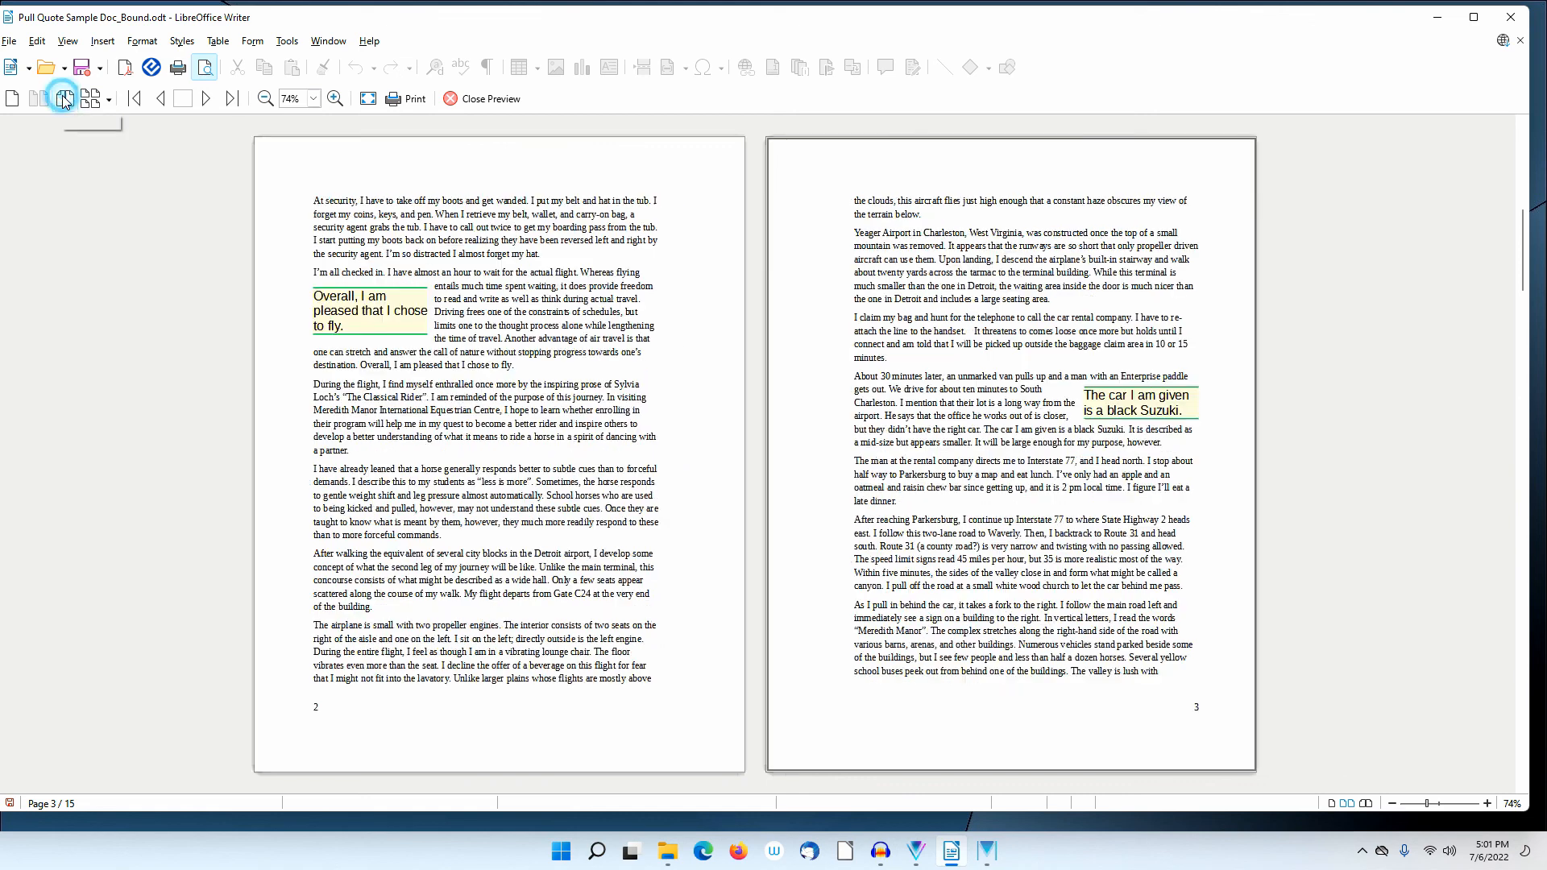